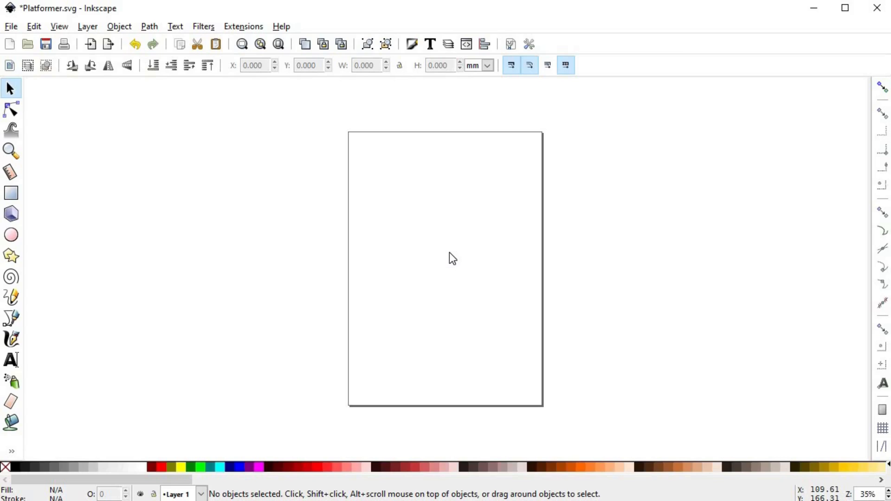
Open the grid settings in the document properties.
{"action": "left_click", "coordinate": [18, 29]}
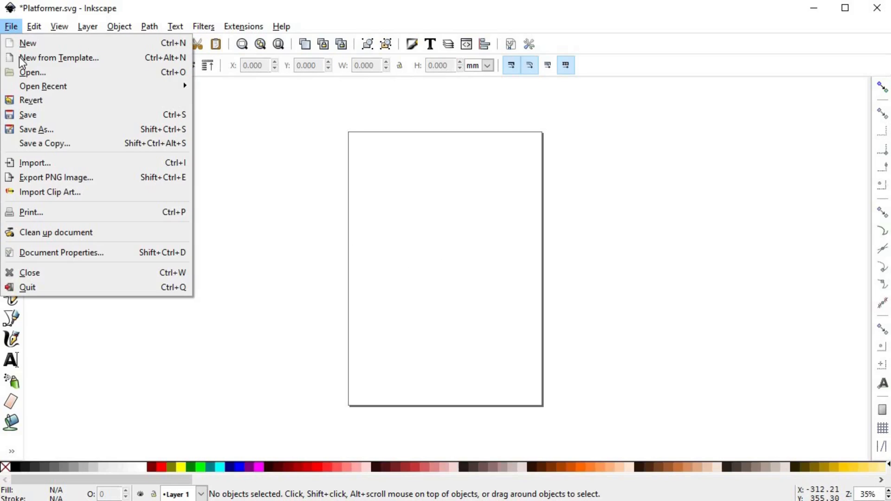
{"action": "left_click", "coordinate": [59, 252]}
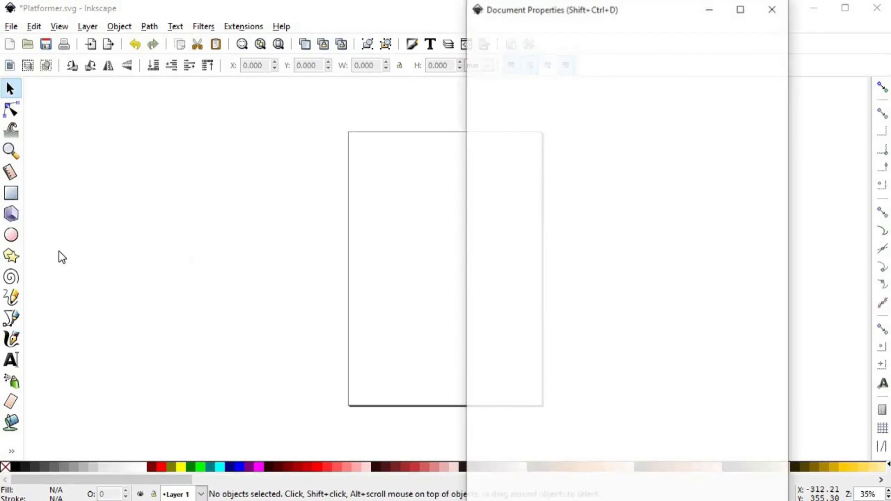
{"action": "left_click_drag", "start_coordinate": [559, 15], "coordinate": [400, 15]}
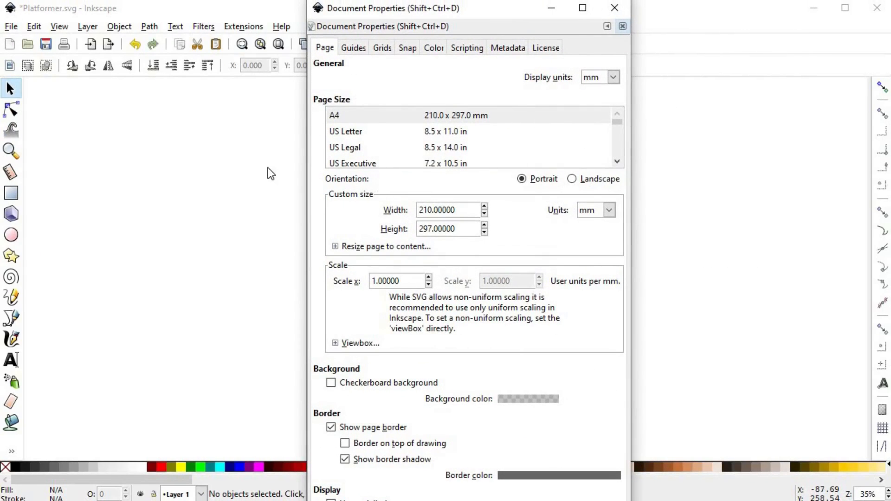
{"action": "left_click", "coordinate": [388, 49]}
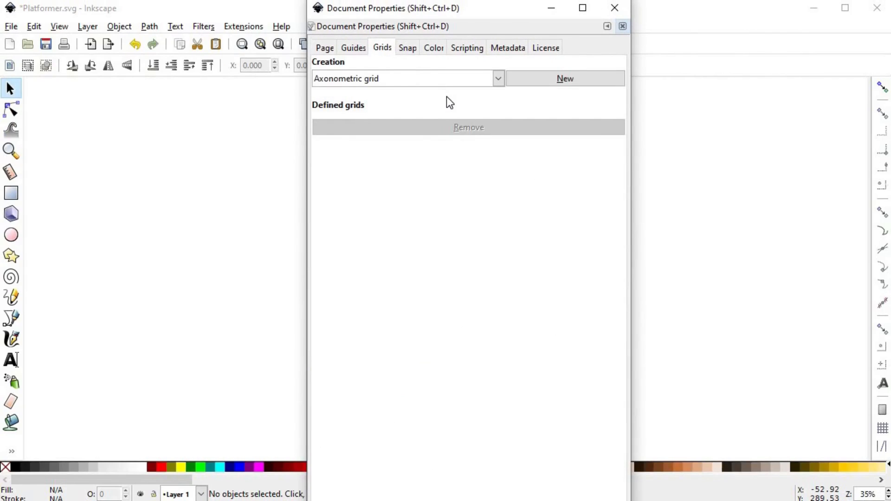
Create a rectangular grid and add an axonometric grid on top of it.
{"action": "left_click", "coordinate": [498, 81]}
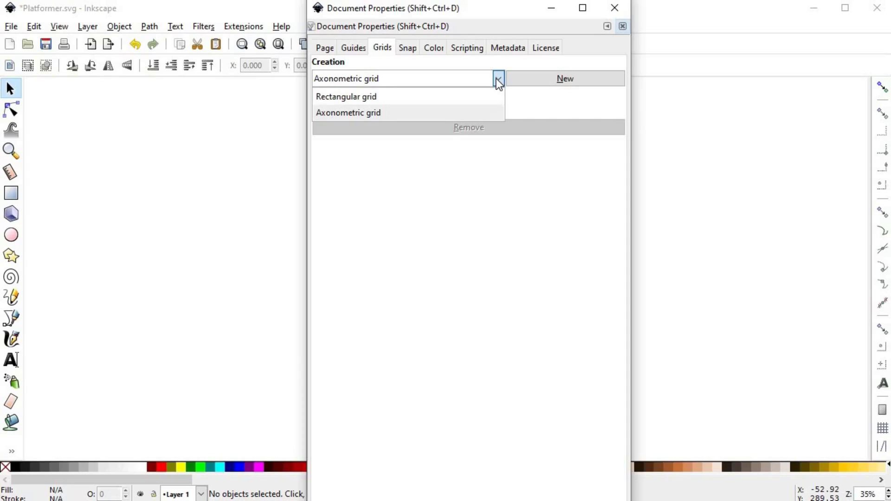
{"action": "left_click", "coordinate": [480, 95]}
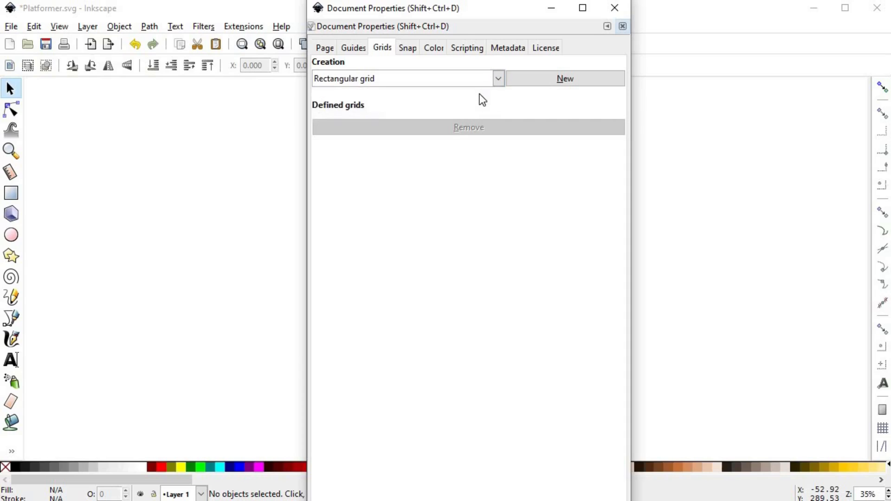
{"action": "left_click", "coordinate": [517, 82]}
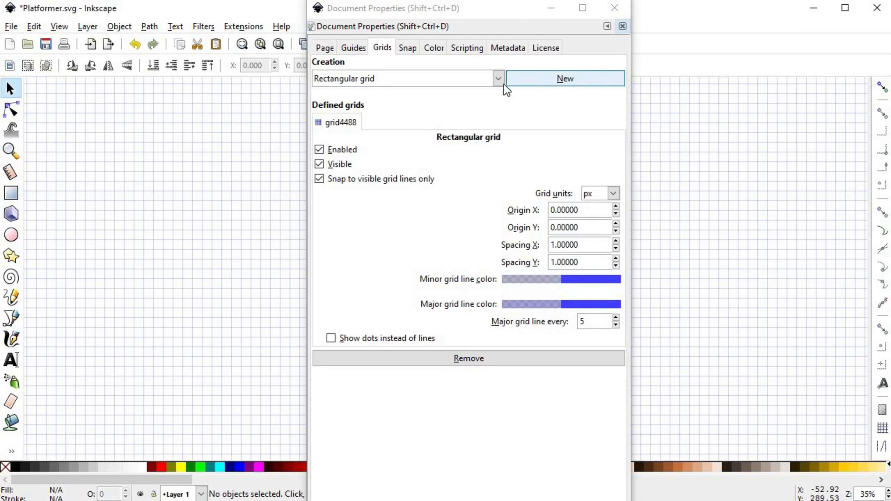
{"action": "left_click", "coordinate": [498, 82]}
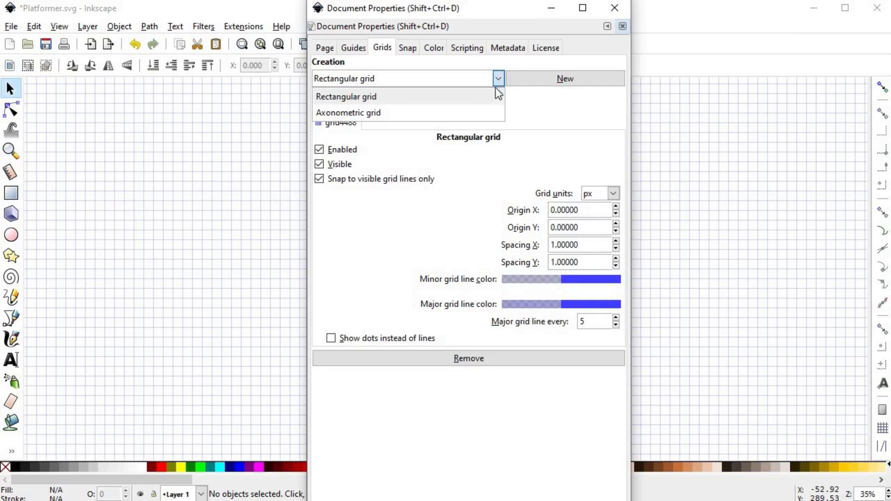
{"action": "left_click", "coordinate": [486, 112]}
{"action": "left_click", "coordinate": [534, 82]}
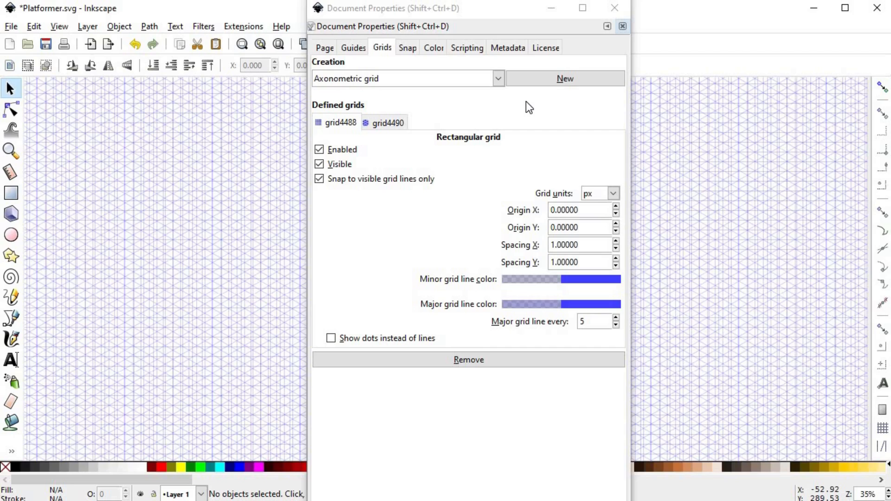
Remove both the rectangular and the axonometric grid from the document.
{"action": "left_click", "coordinate": [461, 360]}
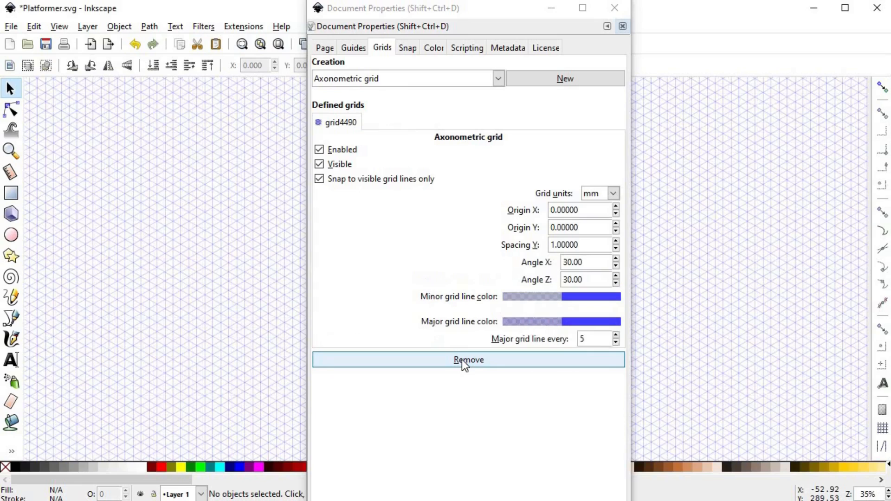
{"action": "left_click", "coordinate": [461, 360]}
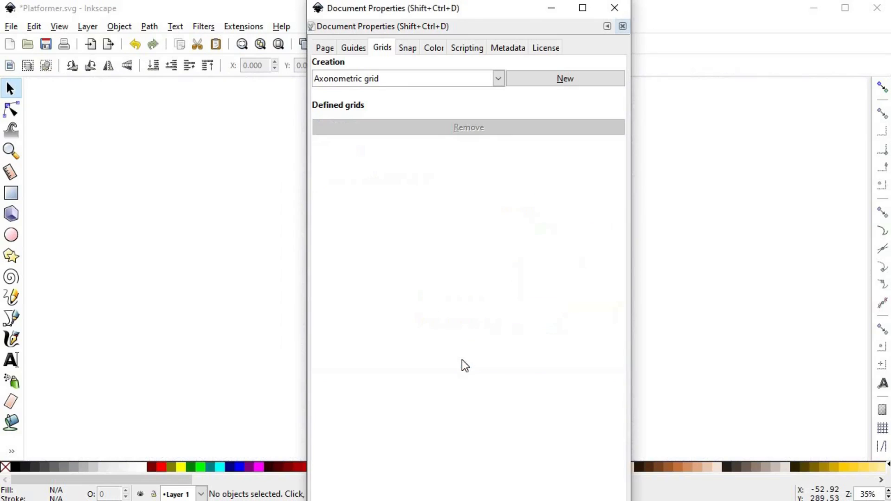
Create a new rectangular grid with px as its grid units.
{"action": "left_click", "coordinate": [498, 79]}
{"action": "left_click", "coordinate": [489, 97]}
{"action": "left_click", "coordinate": [527, 88]}
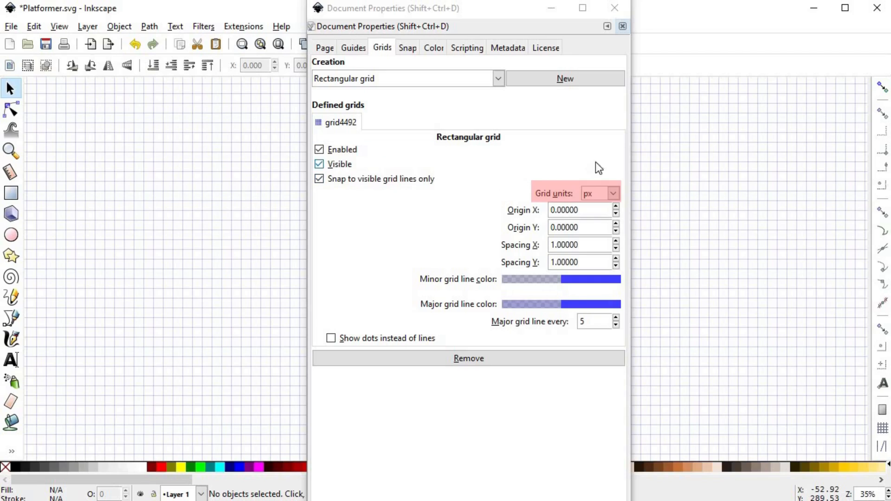
{"action": "left_click", "coordinate": [613, 194]}
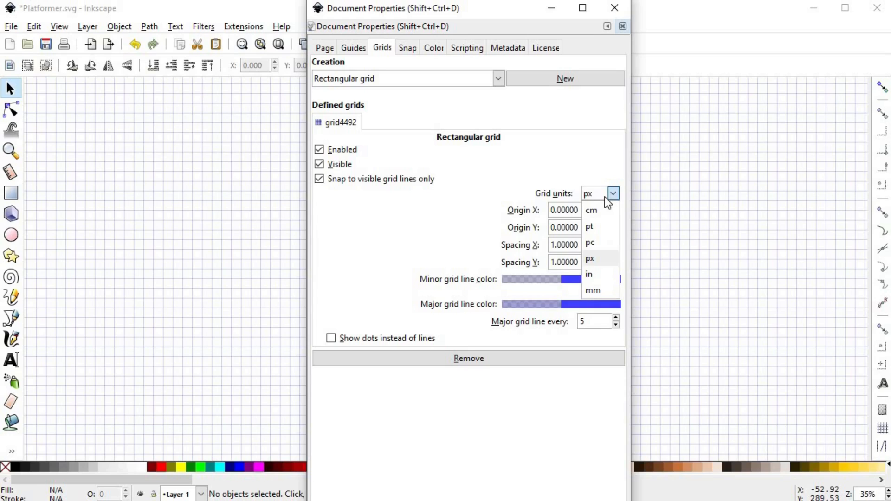
{"action": "left_click", "coordinate": [604, 260]}
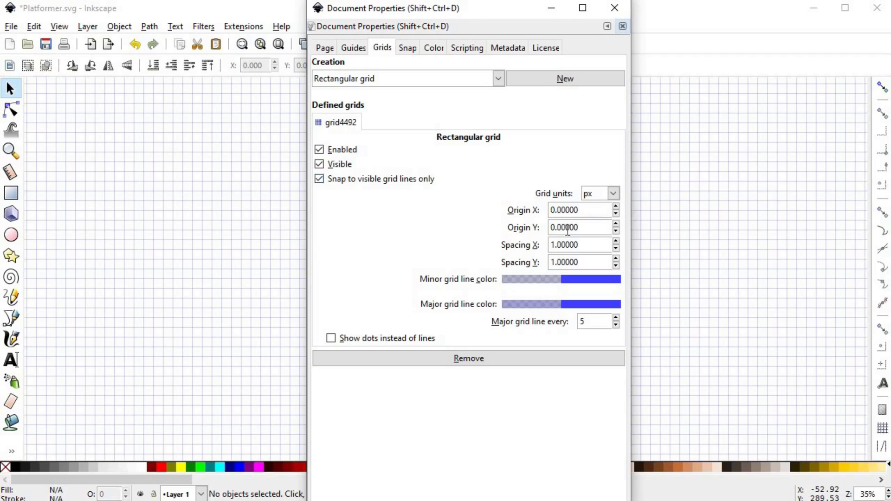
Set the rectangular grid's X and Y spacing to 30 px each.
{"action": "left_click_drag", "start_coordinate": [552, 245], "coordinate": [542, 245]}
{"action": "type", "text": "30"}
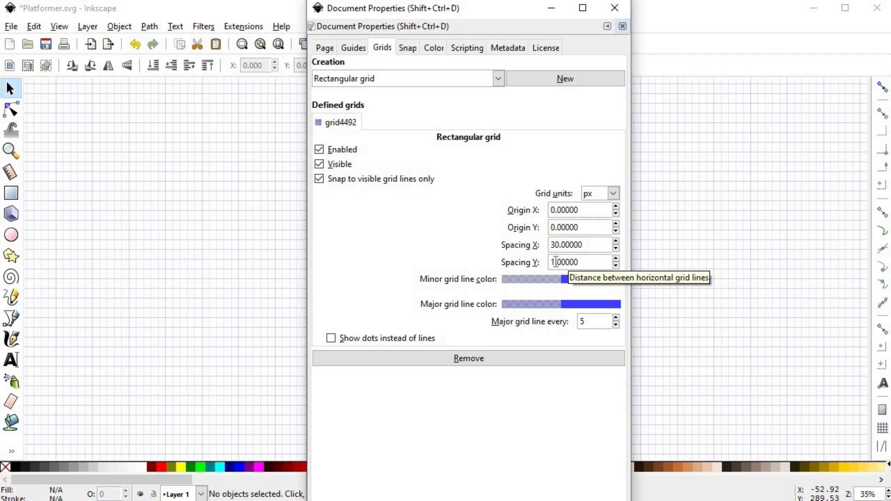
{"action": "left_click_drag", "start_coordinate": [556, 262], "coordinate": [550, 263]}
{"action": "type", "text": "30"}
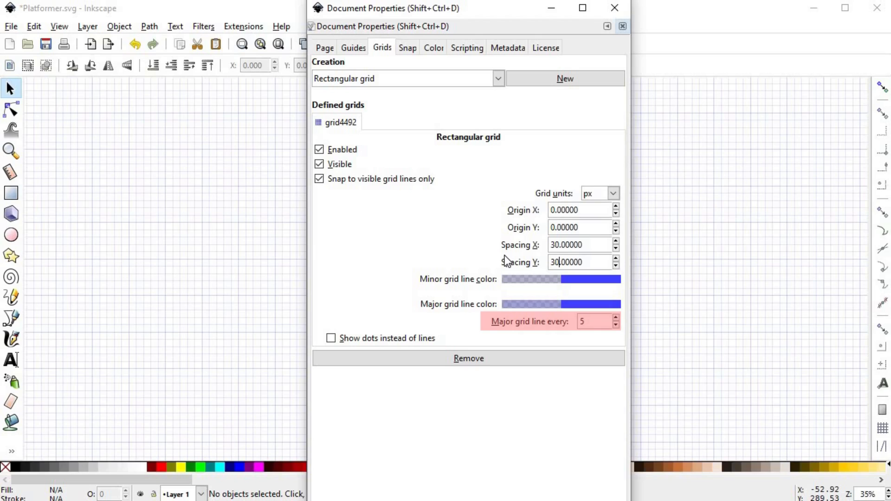
Set a major grid line at every 2 lines.
{"action": "left_click", "coordinate": [615, 326]}
{"action": "left_click", "coordinate": [615, 325]}
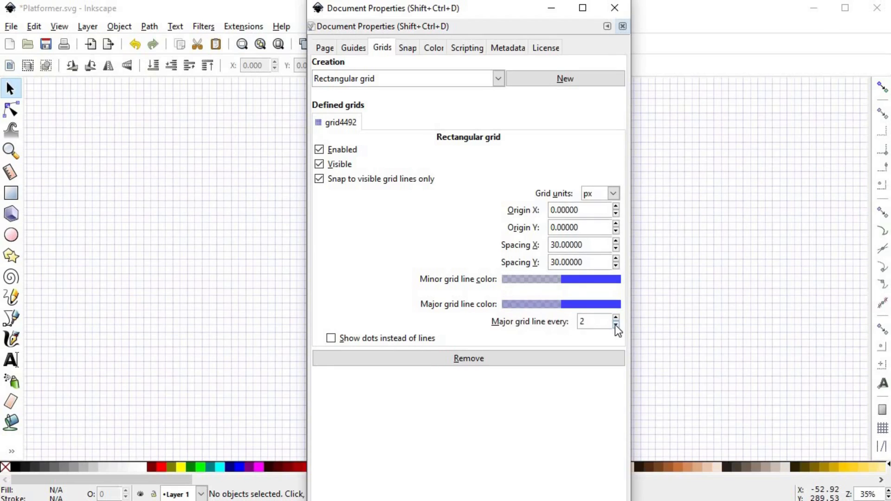
{"action": "left_click", "coordinate": [615, 325]}
{"action": "left_click", "coordinate": [616, 326]}
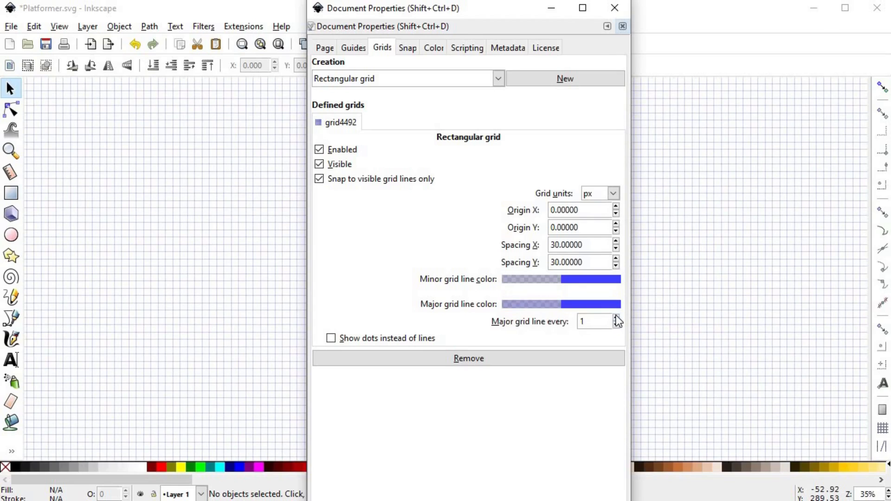
{"action": "left_click", "coordinate": [617, 318]}
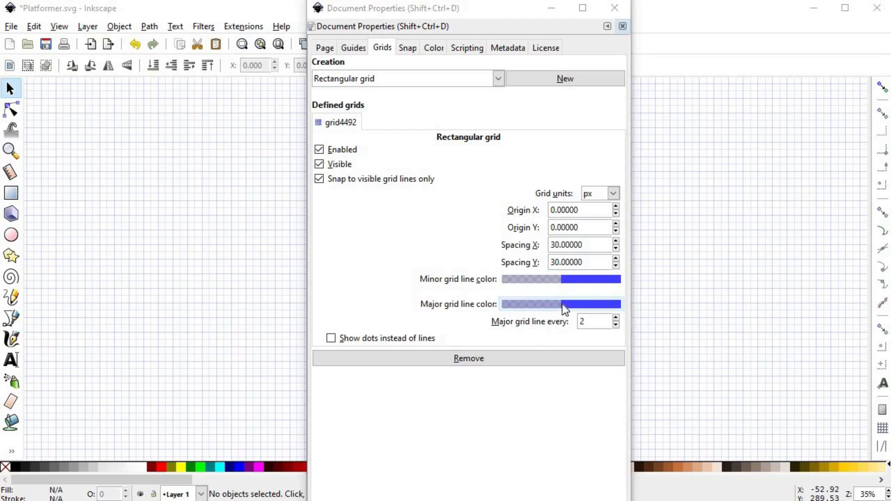
Change the major grid line color to a lighter blue with hue 163, lightness 165 and alpha 131.
{"action": "left_click", "coordinate": [562, 305]}
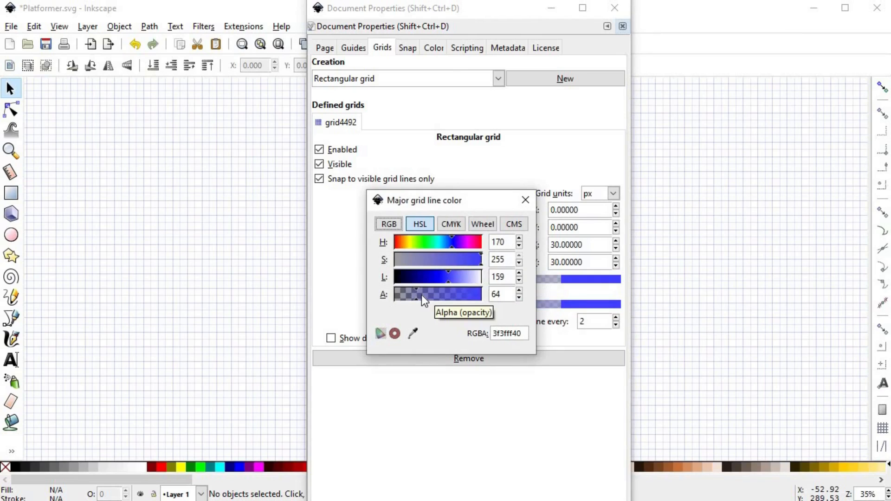
{"action": "left_click_drag", "start_coordinate": [421, 294], "coordinate": [433, 294]}
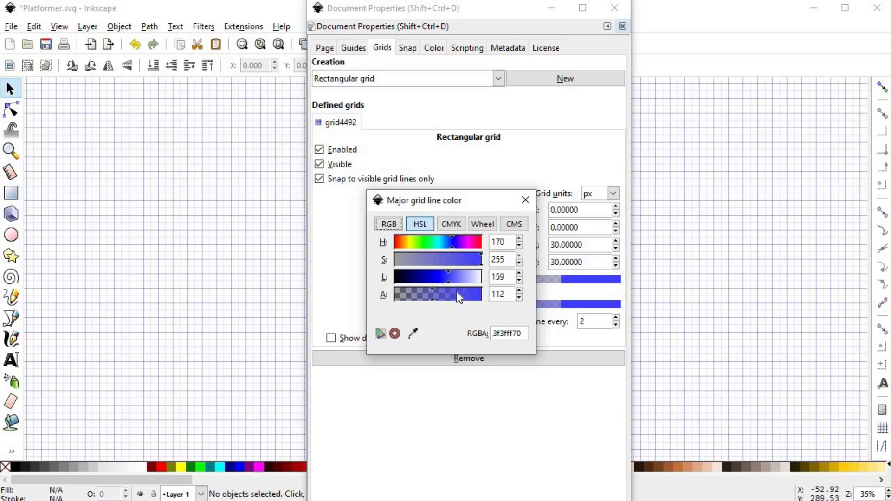
{"action": "left_click_drag", "start_coordinate": [450, 283], "coordinate": [451, 282]}
{"action": "left_click_drag", "start_coordinate": [450, 247], "coordinate": [486, 261]}
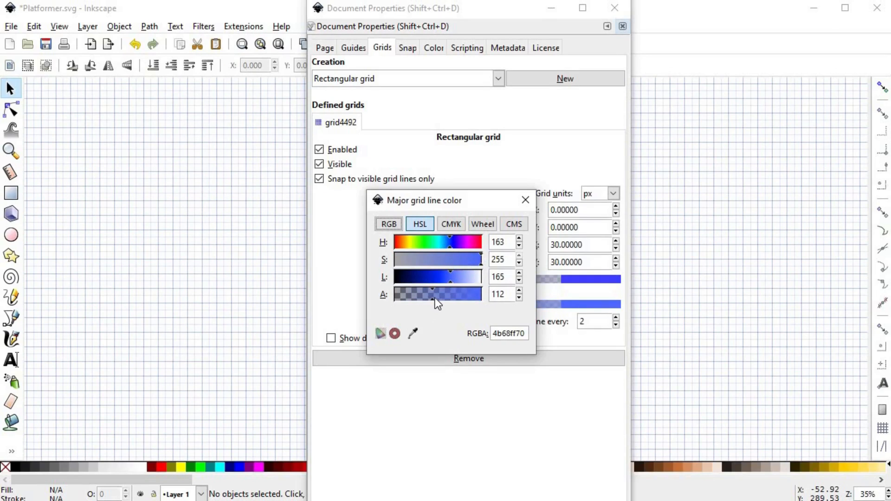
{"action": "left_click_drag", "start_coordinate": [432, 297], "coordinate": [440, 297]}
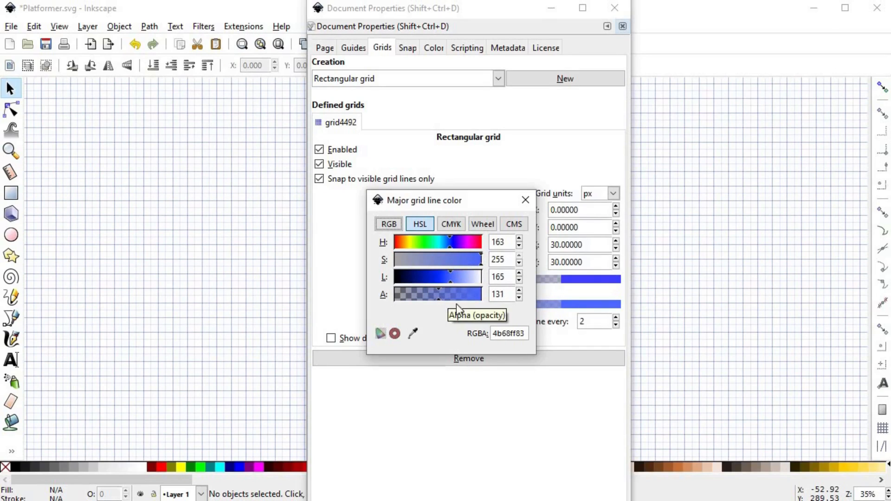
{"action": "left_click", "coordinate": [525, 201]}
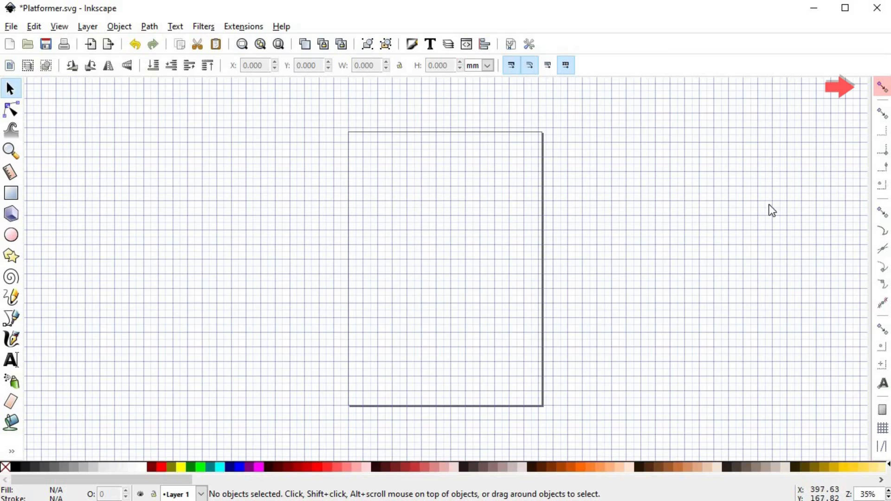
Turn on snapping for the document, toggling it off and back on.
{"action": "left_click", "coordinate": [879, 97]}
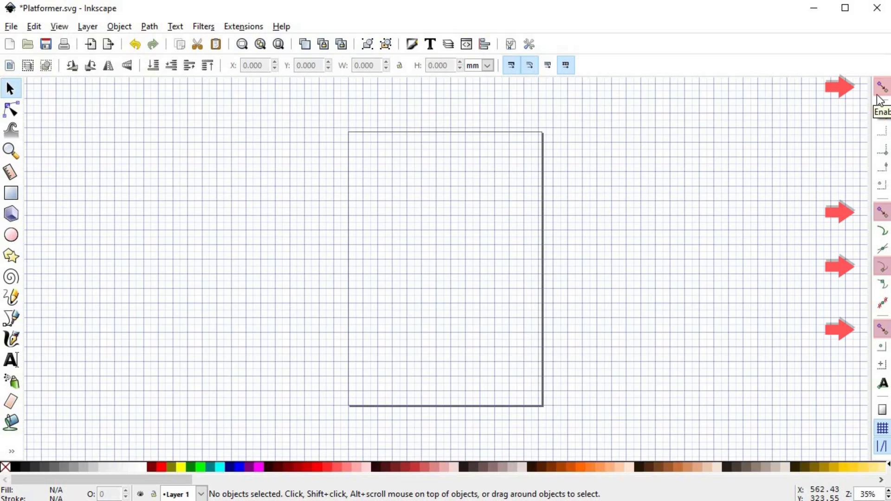
{"action": "left_click", "coordinate": [878, 93]}
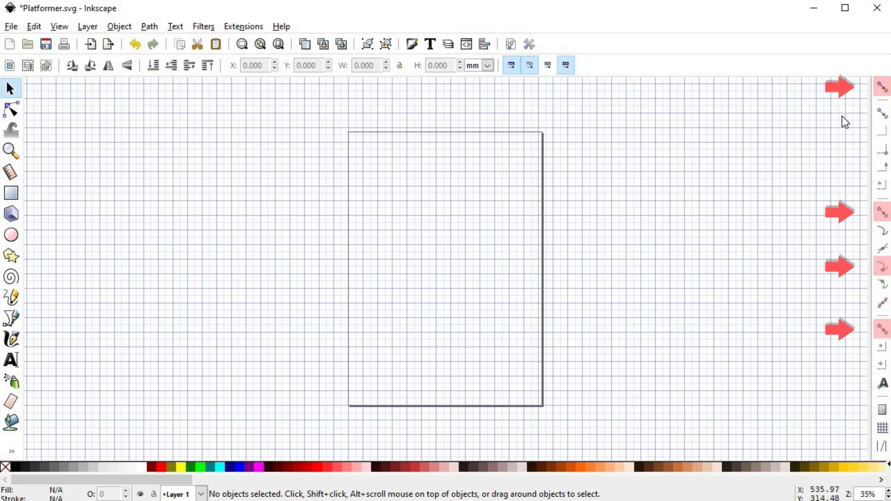
{"action": "left_click", "coordinate": [878, 94]}
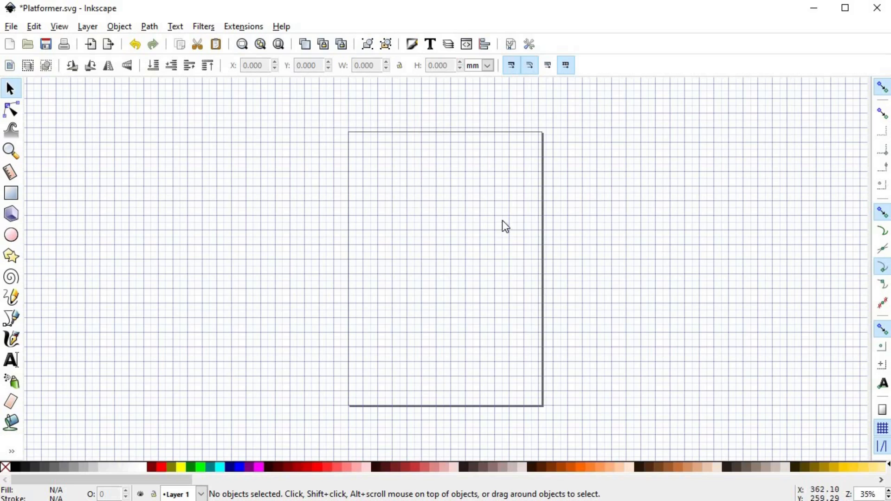
Draw a closed five-point house-shaped path about 103 by 135 mm on the page, with its corners on grid intersections.
{"action": "left_click", "coordinate": [13, 318]}
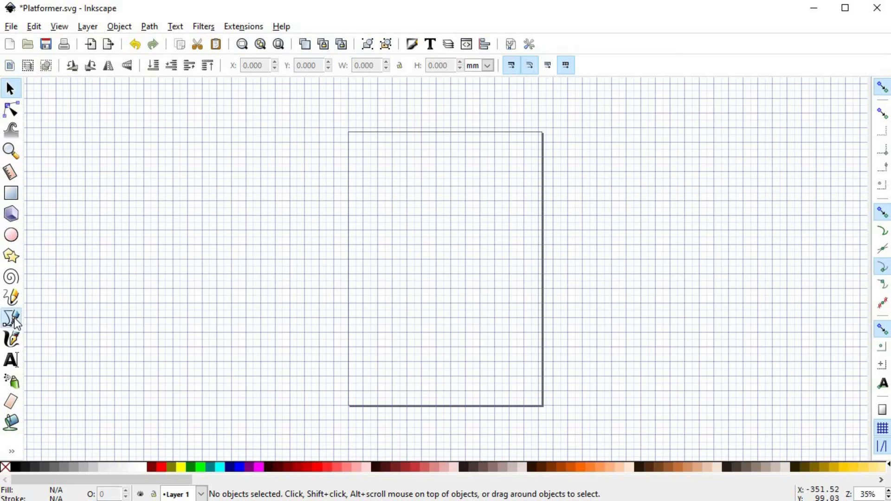
{"action": "left_click", "coordinate": [384, 266]}
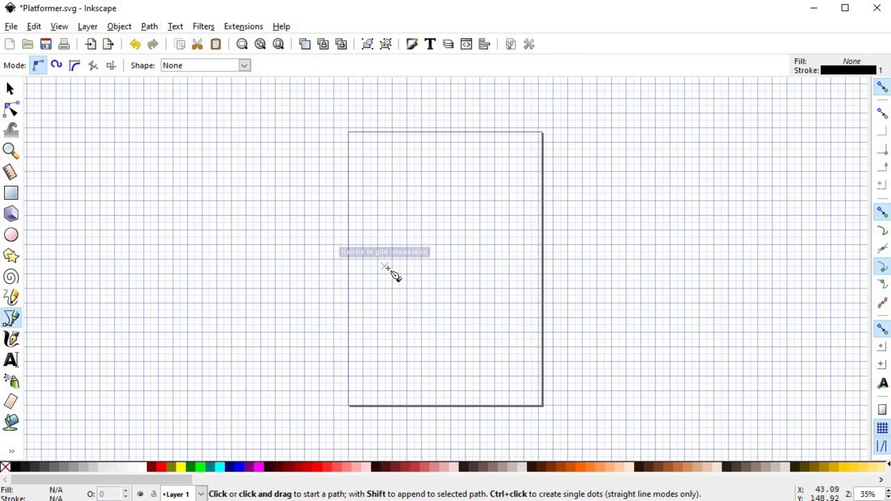
{"action": "left_click", "coordinate": [428, 201]}
{"action": "left_click", "coordinate": [480, 267]}
{"action": "left_click", "coordinate": [480, 325]}
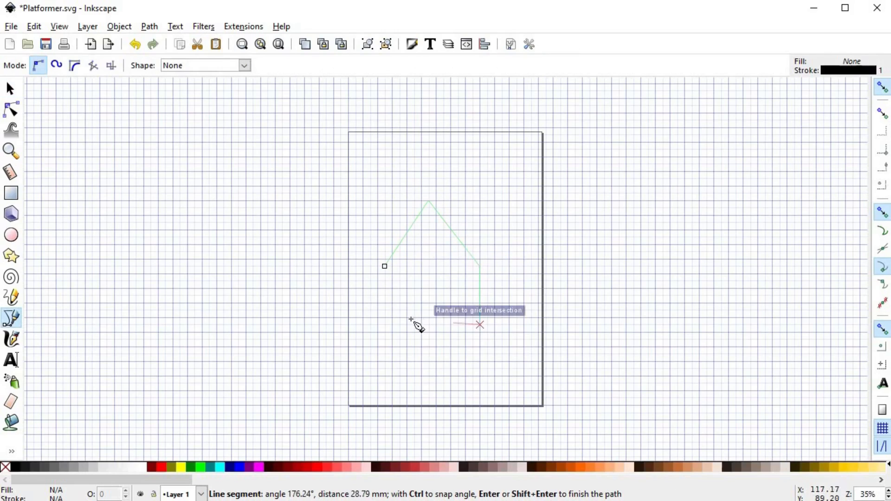
{"action": "left_click", "coordinate": [384, 317]}
{"action": "left_click", "coordinate": [384, 267]}
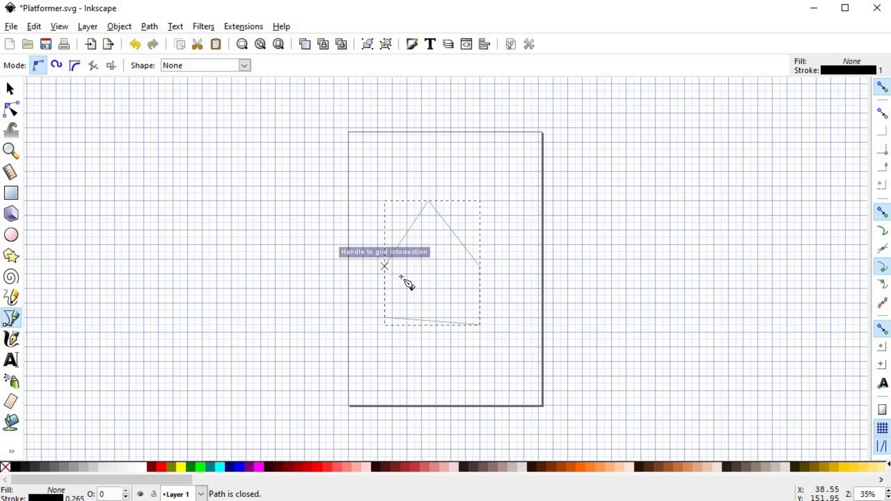
Move the house-shaped path along the grid, snapping its corners to intersections, to about X 47.5 mm, Y 103 mm.
{"action": "key", "text": "s"}
{"action": "scroll", "coordinate": [429, 272], "scroll_direction": "up", "scroll_amount": 1}
{"action": "scroll", "coordinate": [430, 272], "scroll_direction": "up", "scroll_amount": 1}
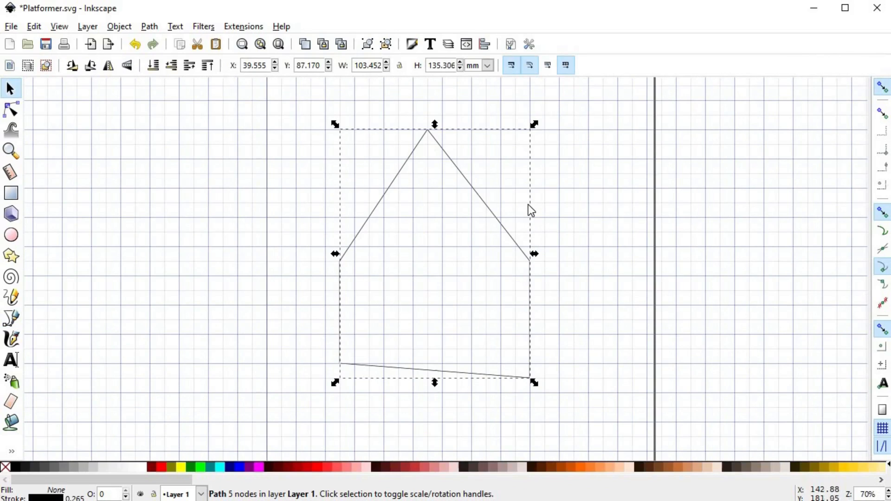
{"action": "mouse_move", "coordinate": [496, 214]}
{"action": "left_mouse_down"}
{"action": "mouse_move", "coordinate": [560, 224]}
{"action": "mouse_move", "coordinate": [431, 230]}
{"action": "mouse_move", "coordinate": [520, 223]}
{"action": "mouse_move", "coordinate": [457, 270]}
{"action": "mouse_move", "coordinate": [491, 221]}
{"action": "mouse_move", "coordinate": [503, 223]}
{"action": "left_mouse_up"}
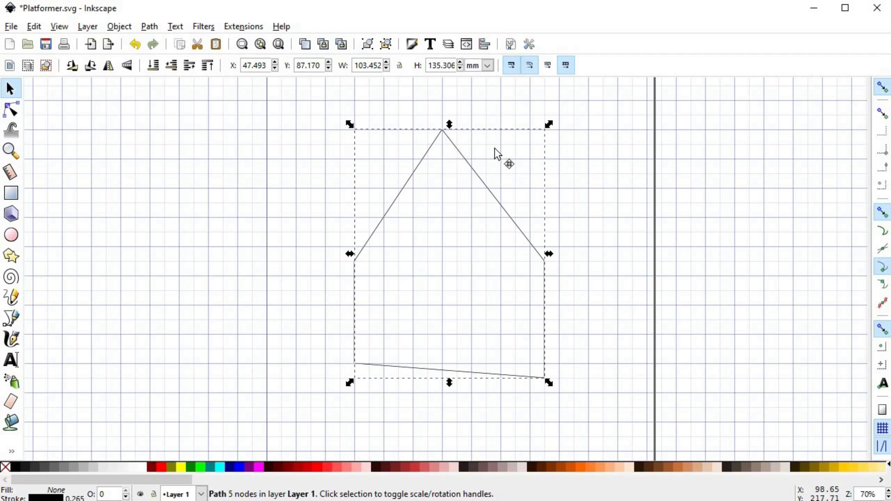
{"action": "left_click_drag", "start_coordinate": [495, 153], "coordinate": [483, 114]}
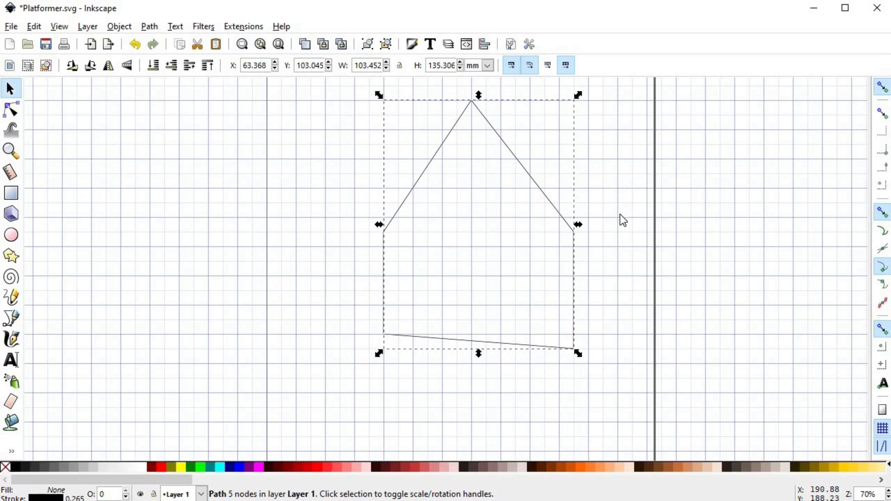
{"action": "left_click_drag", "start_coordinate": [552, 349], "coordinate": [579, 358]}
{"action": "left_click_drag", "start_coordinate": [579, 358], "coordinate": [525, 344]}
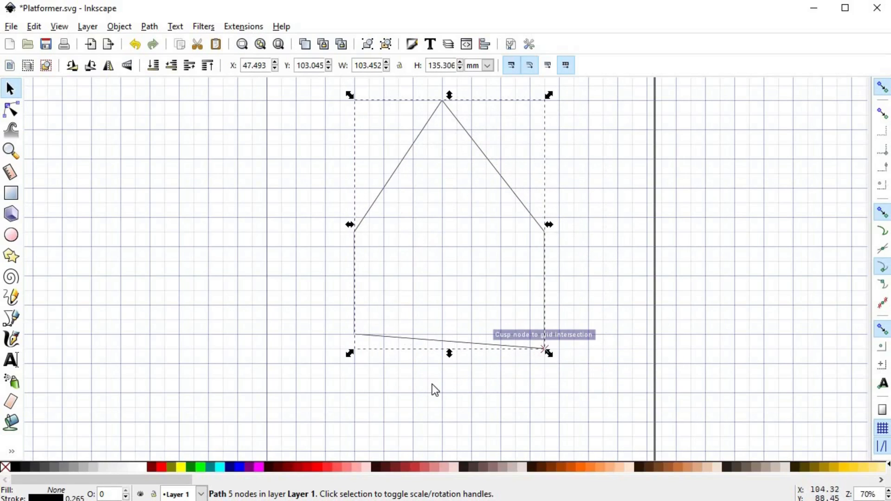
Move the house-shaped path further down the grid, snapping its corners to grid intersections.
{"action": "left_click_drag", "start_coordinate": [367, 335], "coordinate": [382, 386]}
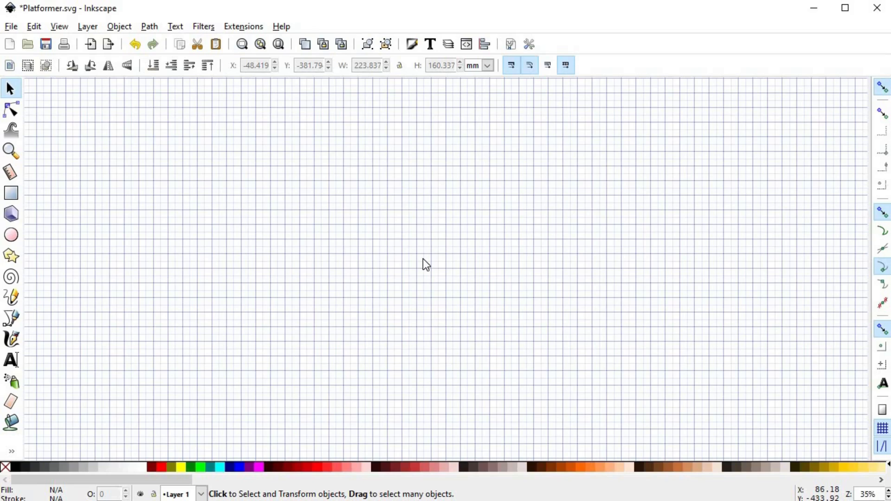
Draw a rectangle about 238 by 143 mm on an empty part of the grid and switch its size units to px.
{"action": "left_click", "coordinate": [11, 195]}
{"action": "left_click_drag", "start_coordinate": [343, 198], "coordinate": [542, 306]}
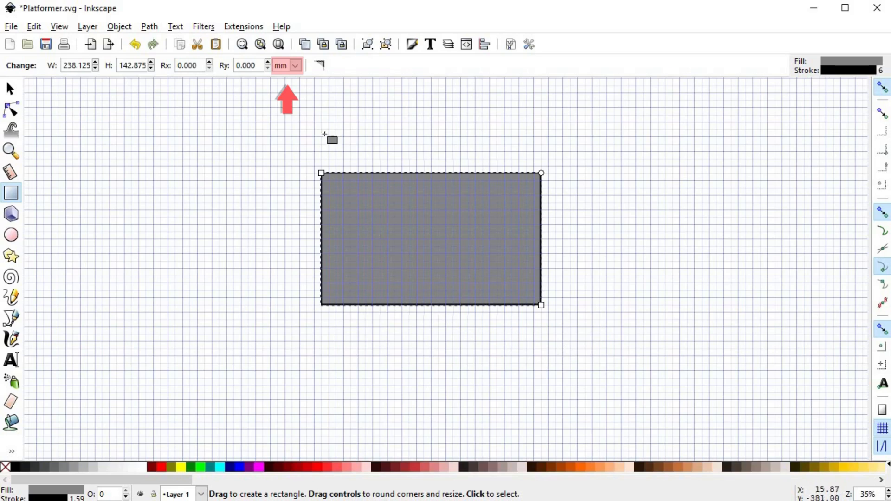
{"action": "left_click", "coordinate": [295, 65]}
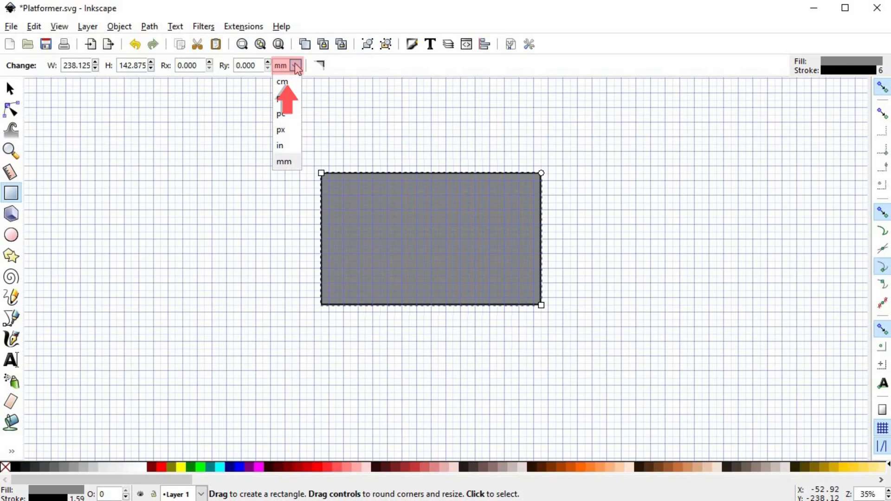
{"action": "left_click", "coordinate": [289, 130]}
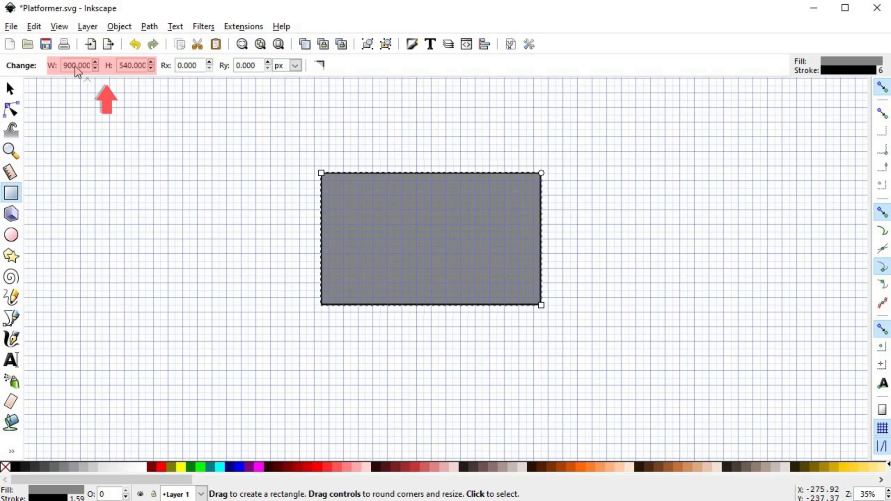
Set the rectangle's width to 1280 px and its height to 720 px.
{"action": "type", "text": "1280"}
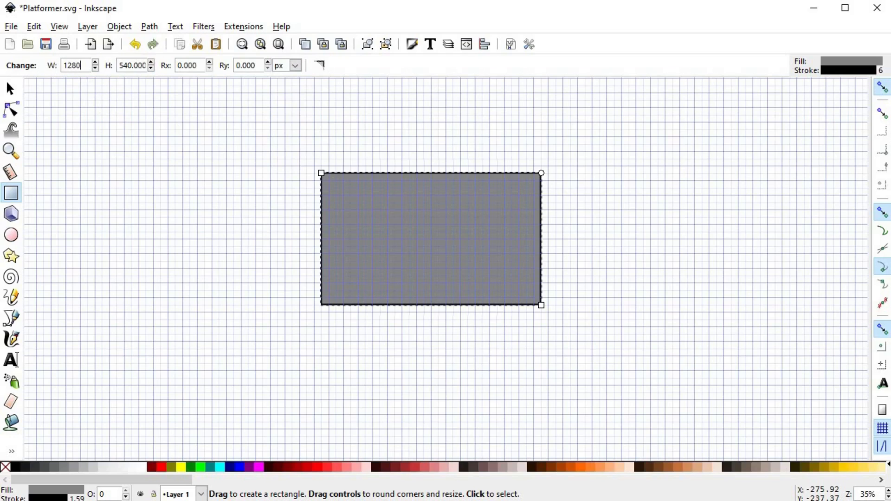
{"action": "left_click", "coordinate": [129, 62]}
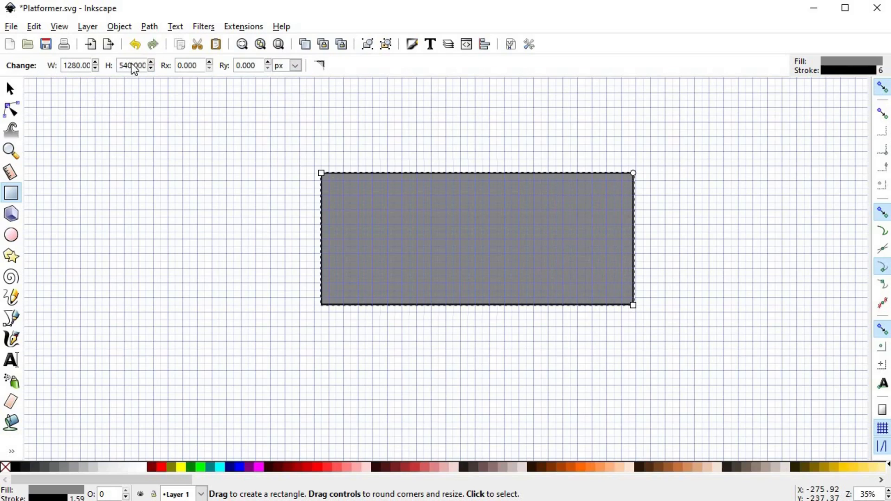
{"action": "triple_click", "coordinate": [132, 64]}
{"action": "type", "text": "720"}
{"action": "key", "text": "Return"}
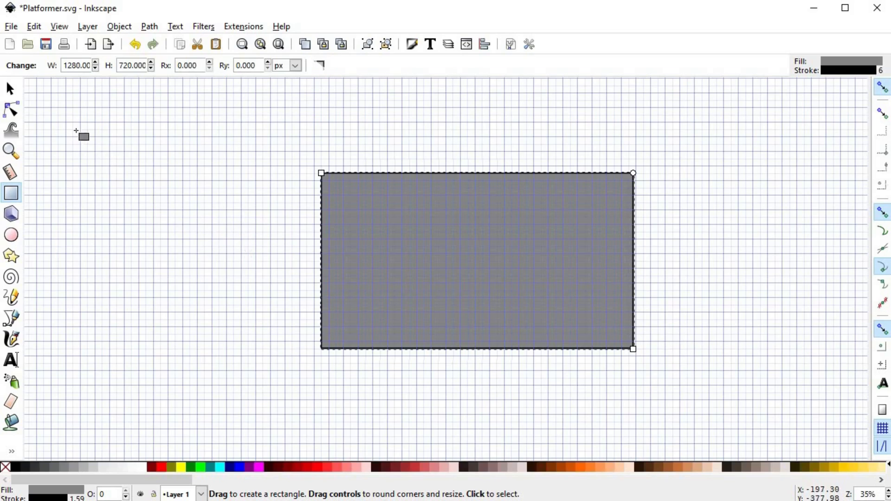
Remove the rectangle's fill and move it to about X -16.7 mm, Y -540.5 mm, snapping its corner to a grid intersection.
{"action": "left_click", "coordinate": [10, 89]}
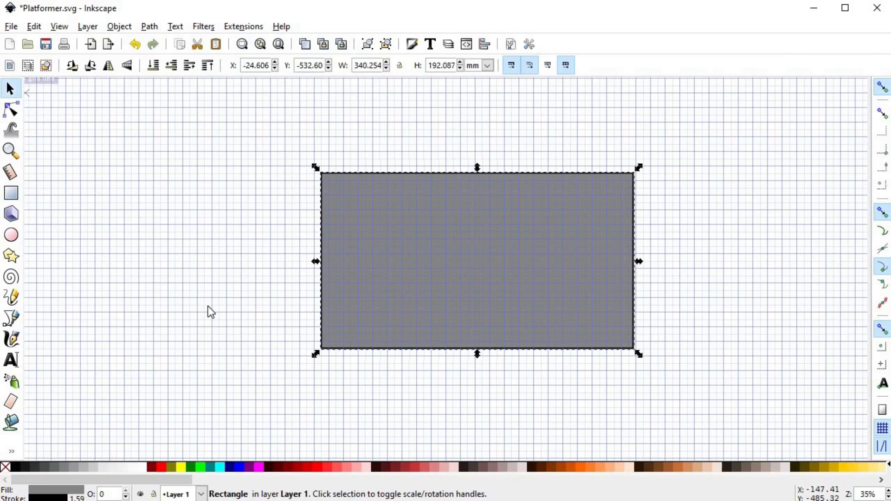
{"action": "left_click", "coordinate": [5, 467]}
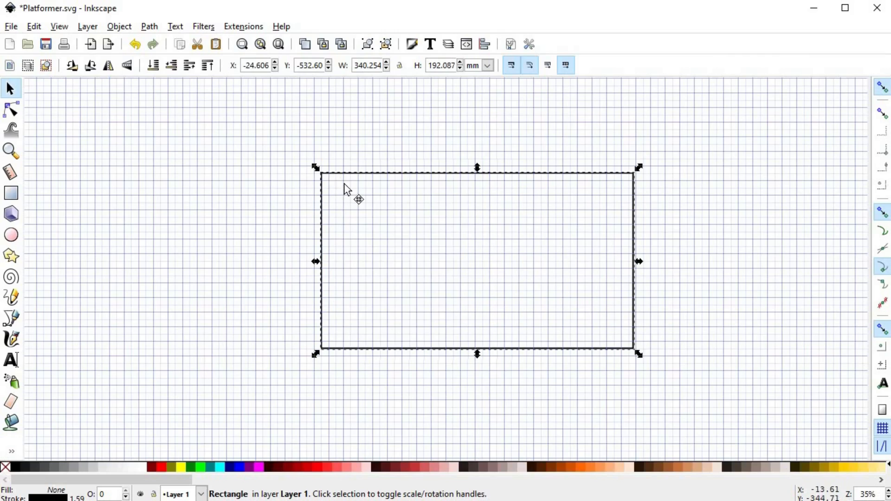
{"action": "left_click_drag", "start_coordinate": [342, 186], "coordinate": [338, 190]}
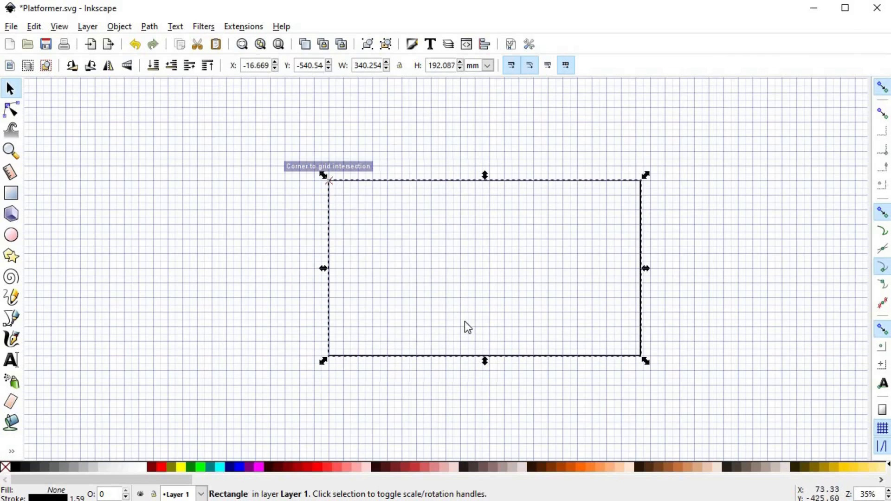
{"action": "left_click", "coordinate": [491, 387]}
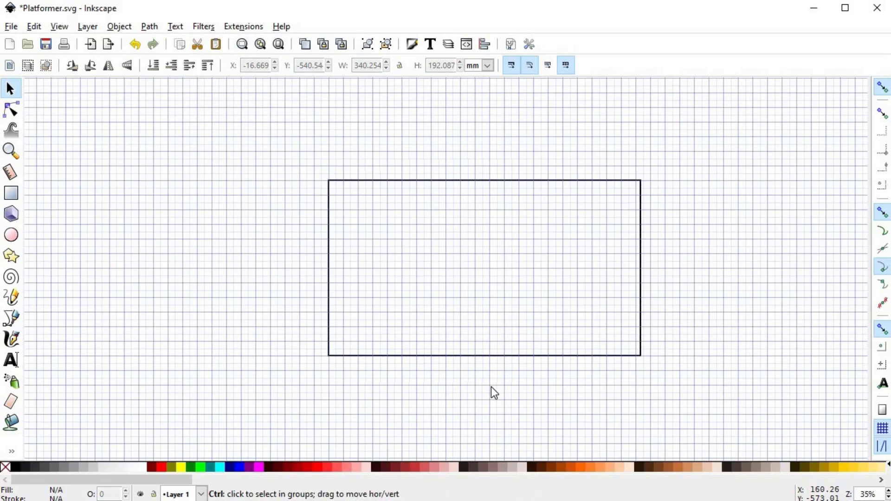
{"action": "scroll", "coordinate": [491, 387], "scroll_direction": "up", "scroll_amount": 1}
{"action": "key", "text": "space"}
{"action": "key", "text": "space"}
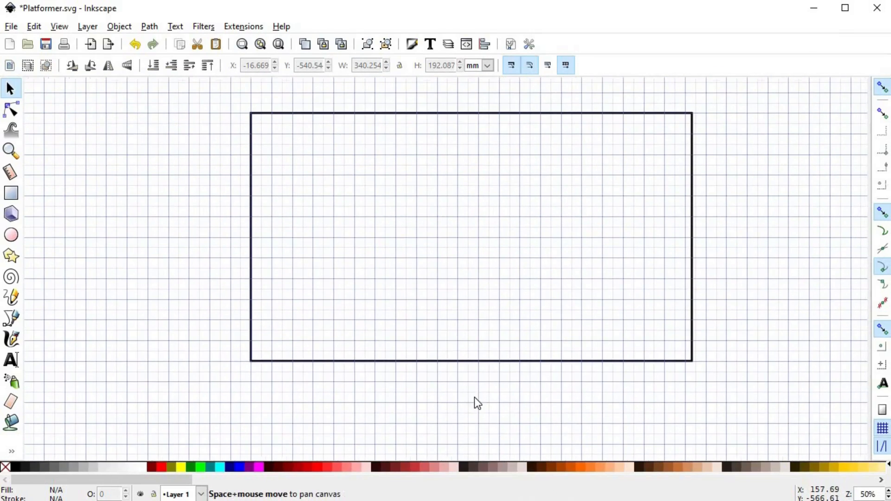
{"action": "key", "text": "space"}
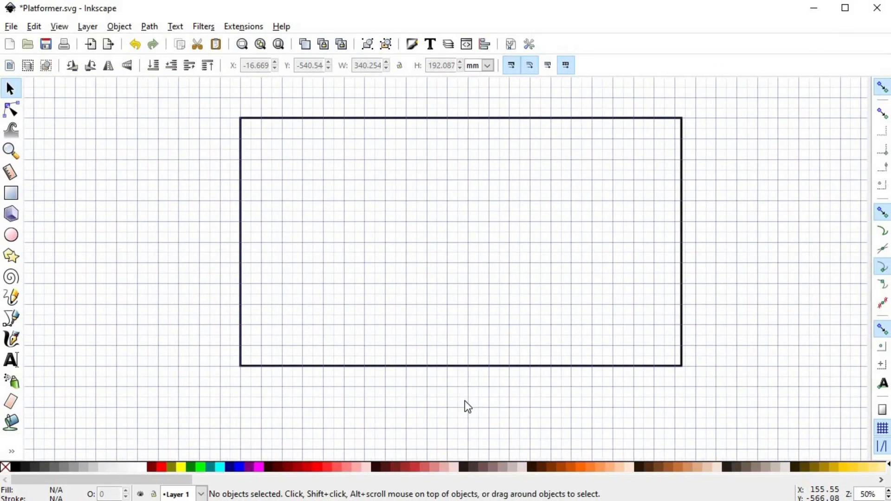
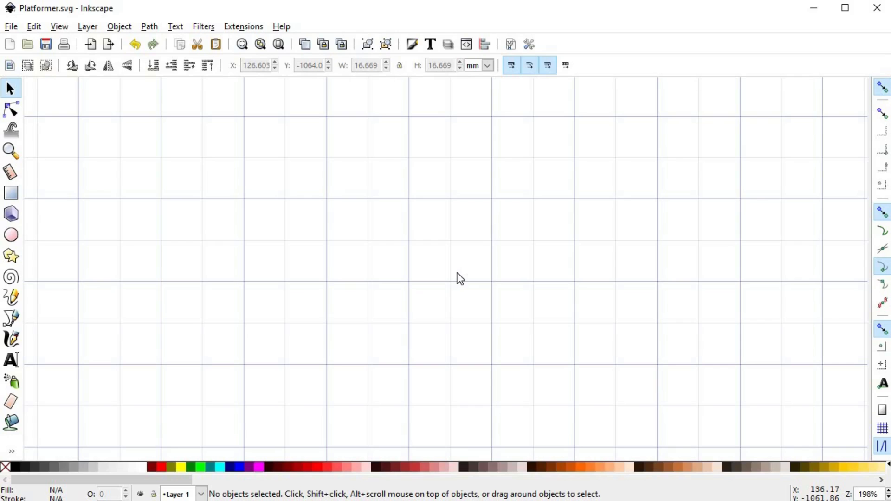
Examine the keyboard shortcuts for the alignment commands and drawing tools in the Context category of the Interface preferences.
{"action": "left_click", "coordinate": [34, 27]}
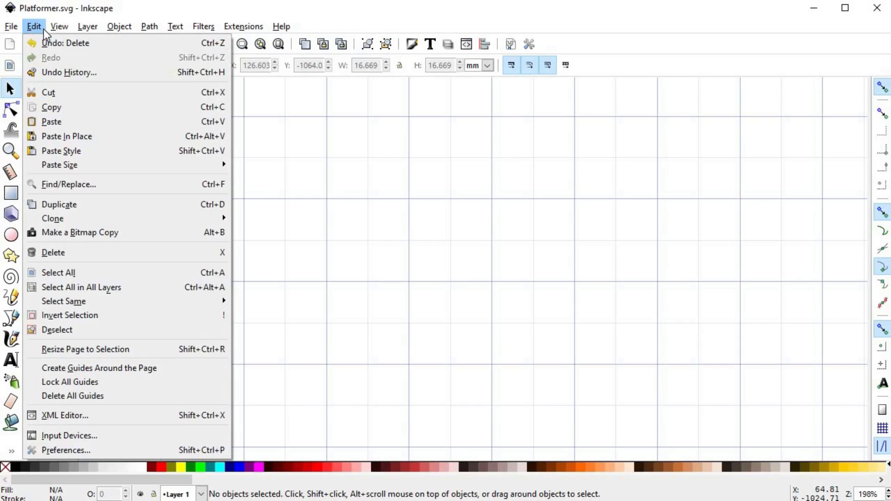
{"action": "left_click", "coordinate": [140, 448]}
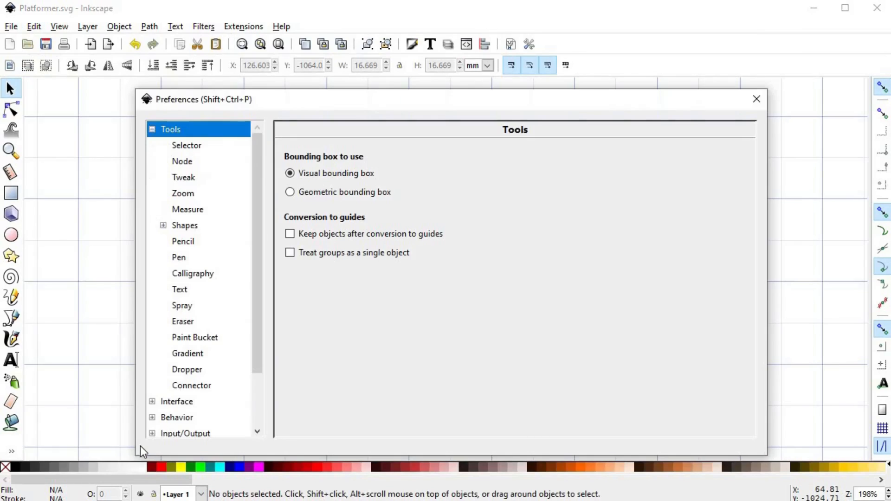
{"action": "left_click", "coordinate": [153, 130]}
{"action": "left_click", "coordinate": [167, 147]}
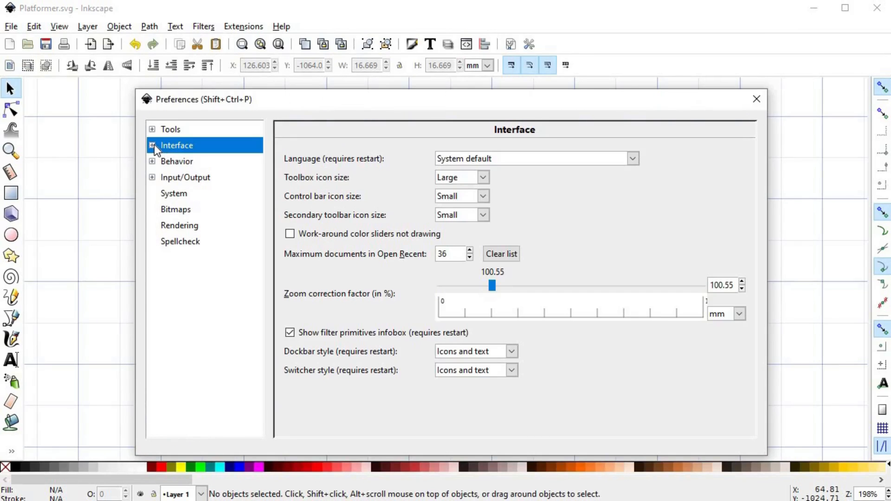
{"action": "left_click", "coordinate": [152, 145]}
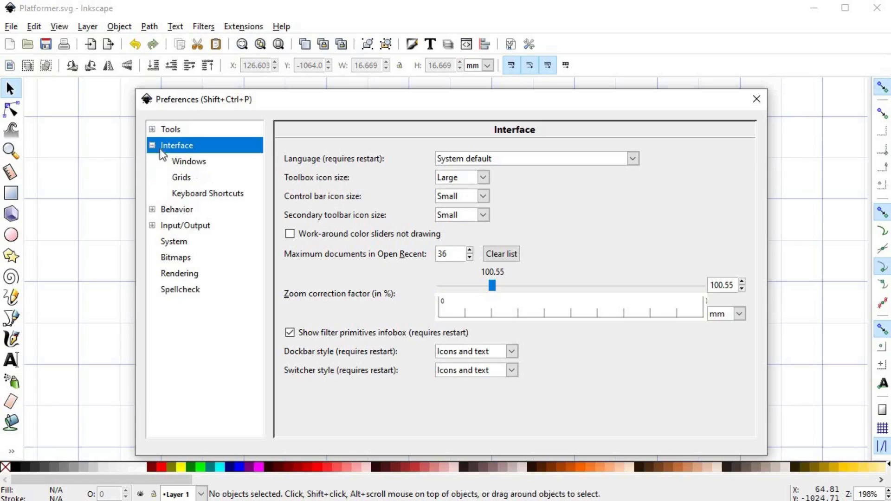
{"action": "left_click", "coordinate": [224, 193]}
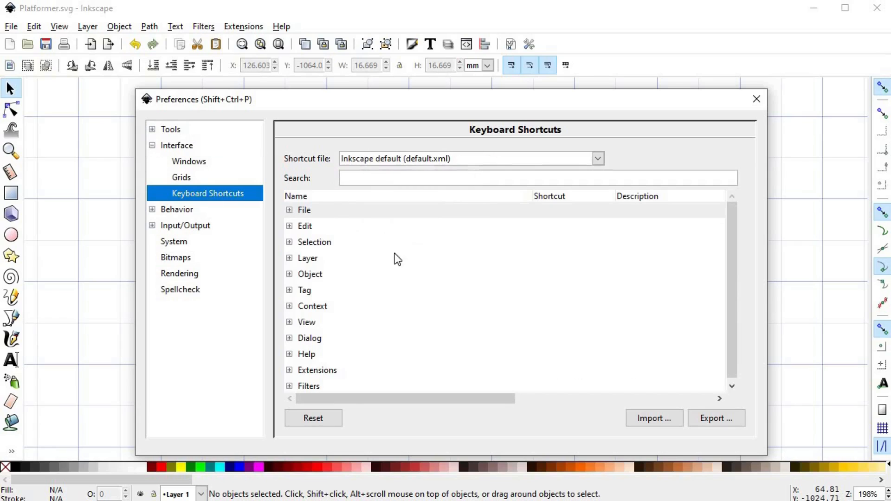
{"action": "left_click", "coordinate": [321, 312]}
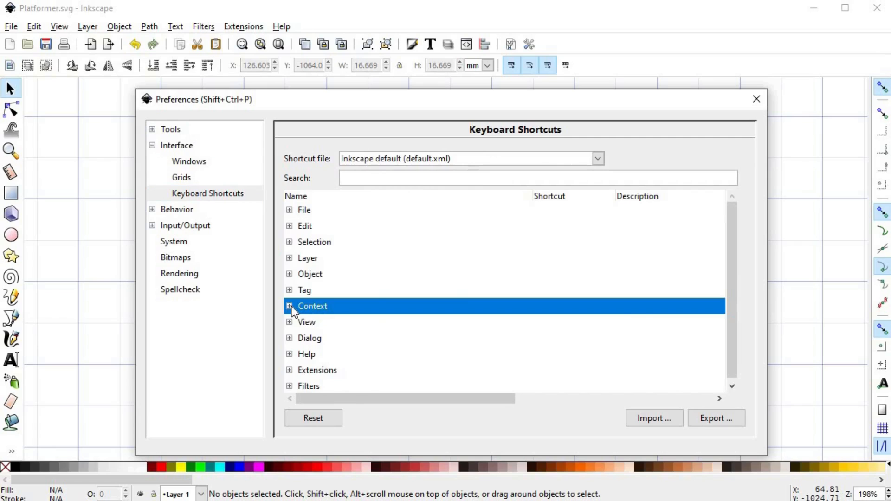
{"action": "left_click", "coordinate": [291, 306]}
{"action": "scroll", "coordinate": [517, 279], "scroll_direction": "down", "scroll_amount": 12}
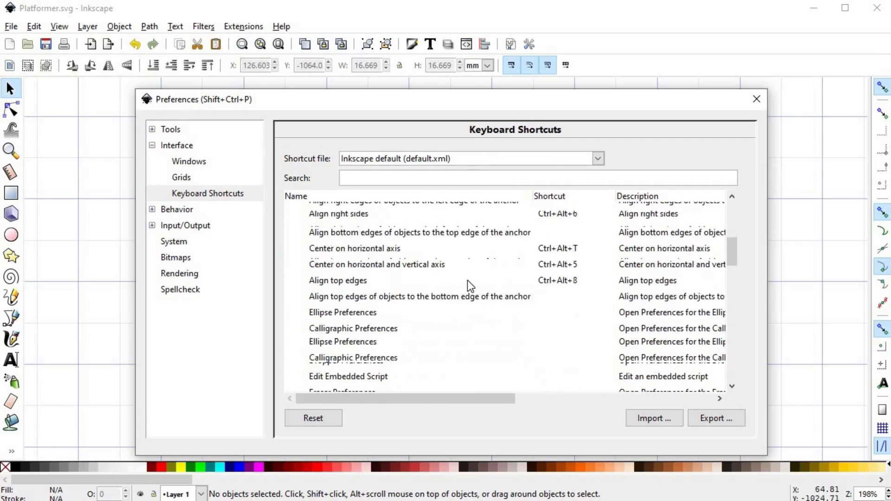
{"action": "scroll", "coordinate": [467, 286], "scroll_direction": "down", "scroll_amount": 10}
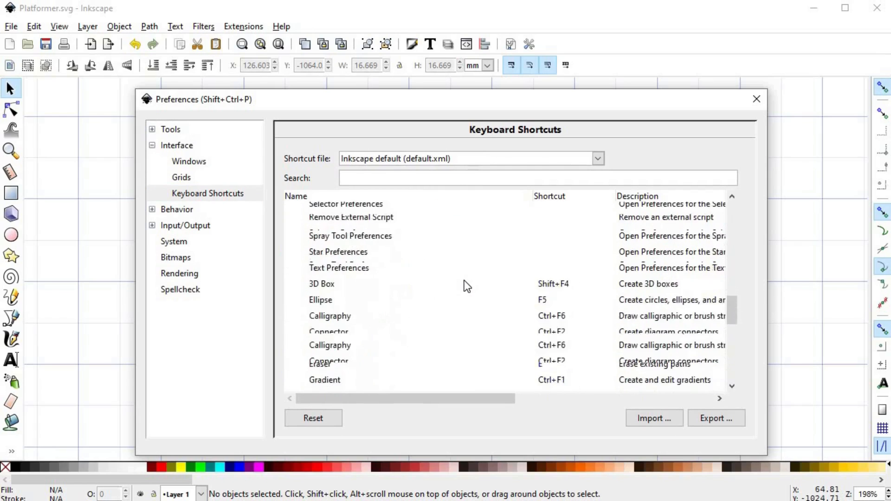
{"action": "scroll", "coordinate": [467, 286], "scroll_direction": "down", "scroll_amount": 2}
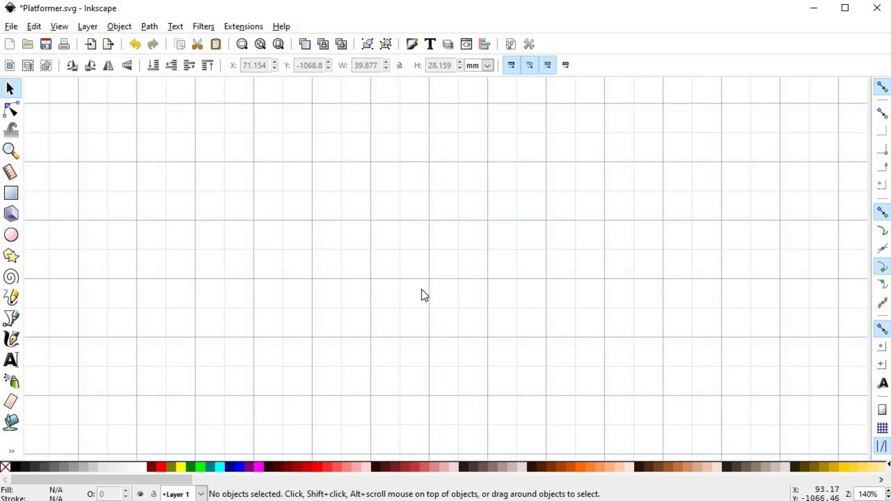
Enable snapping to grids and draw a square of about 15.9 mm with its corners on major grid intersections.
{"action": "left_click", "coordinate": [17, 194]}
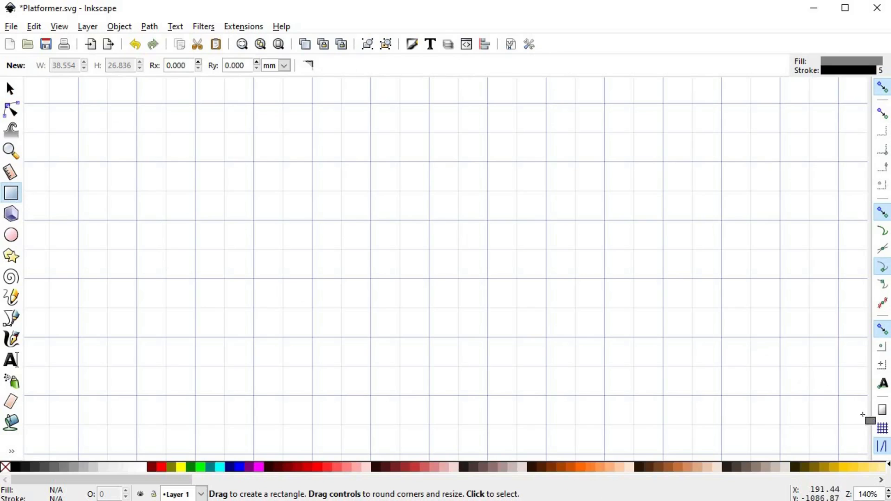
{"action": "left_click", "coordinate": [881, 431]}
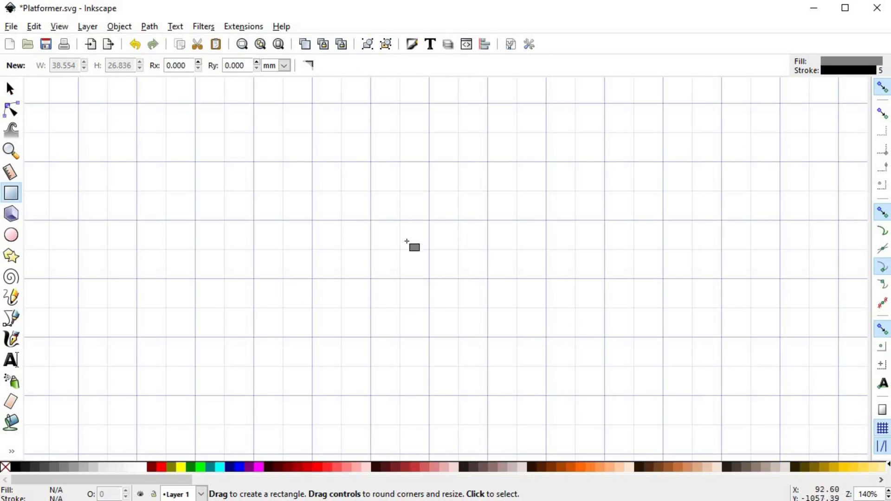
{"action": "left_click_drag", "start_coordinate": [427, 221], "coordinate": [487, 277]}
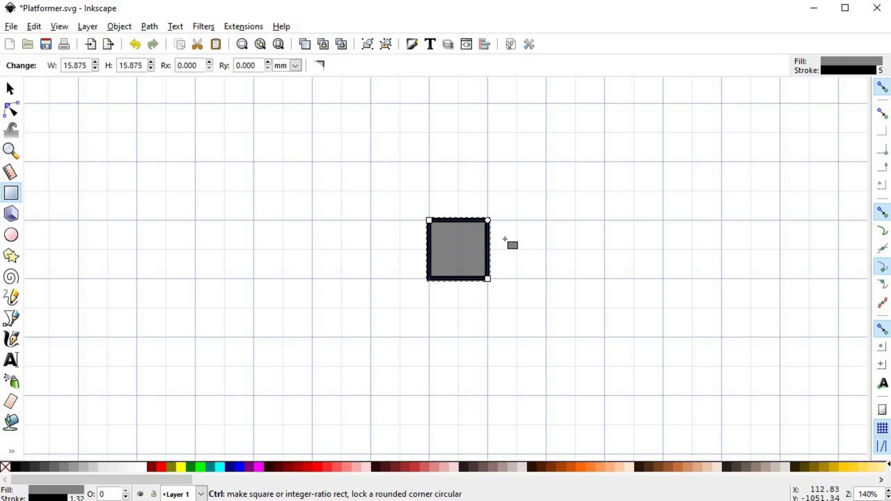
{"action": "scroll", "coordinate": [505, 239], "scroll_direction": "up", "scroll_amount": 2}
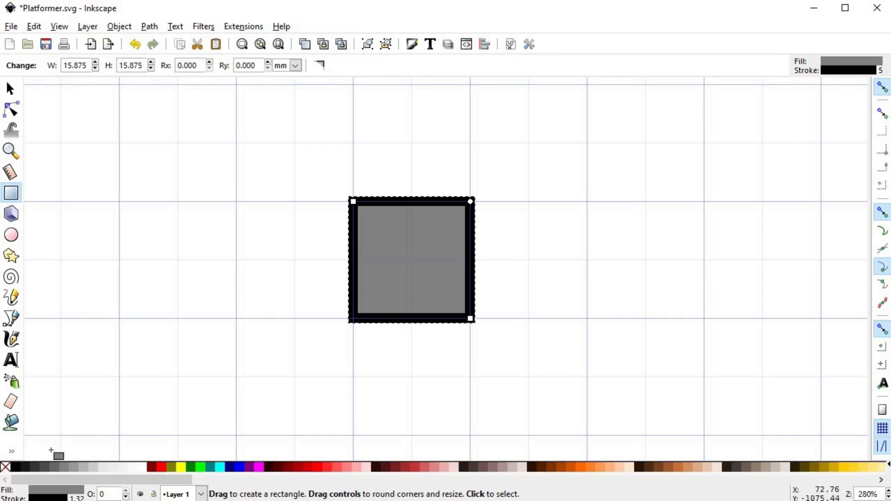
Remove the square's stroke and set its fill to a light golden yellow with hue 31, saturation 211 and lightness 162.
{"action": "left_click", "coordinate": [5, 466], "text": "shift"}
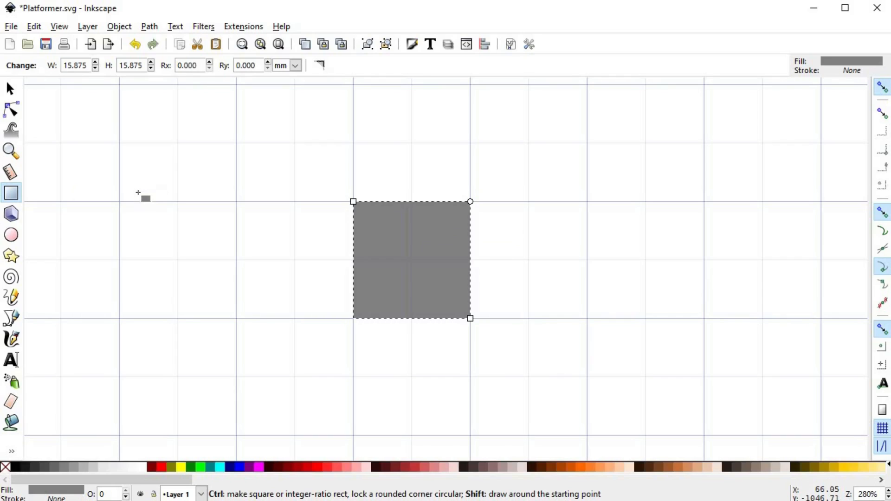
{"action": "key", "text": "shift+ctrl+f"}
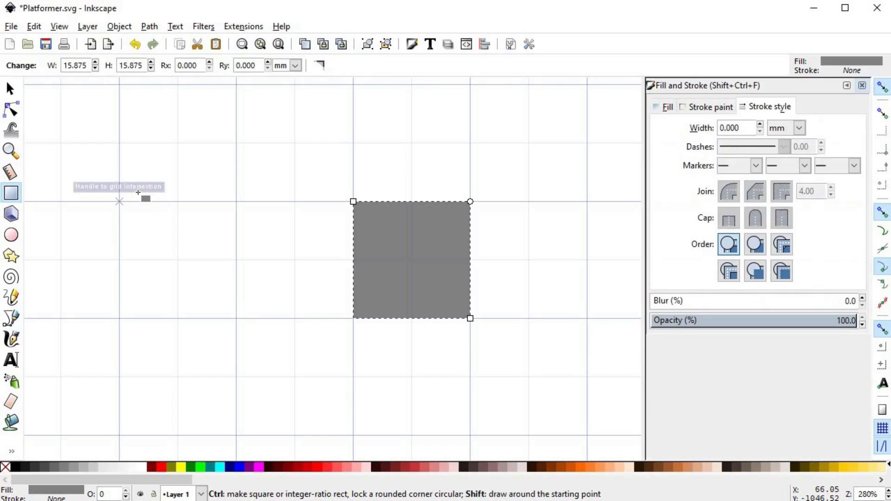
{"action": "left_click", "coordinate": [661, 107]}
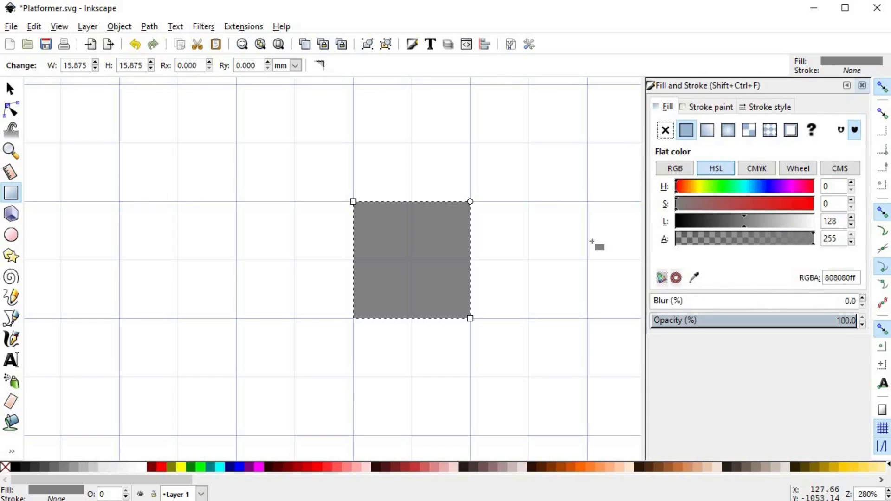
{"action": "left_click", "coordinate": [689, 187]}
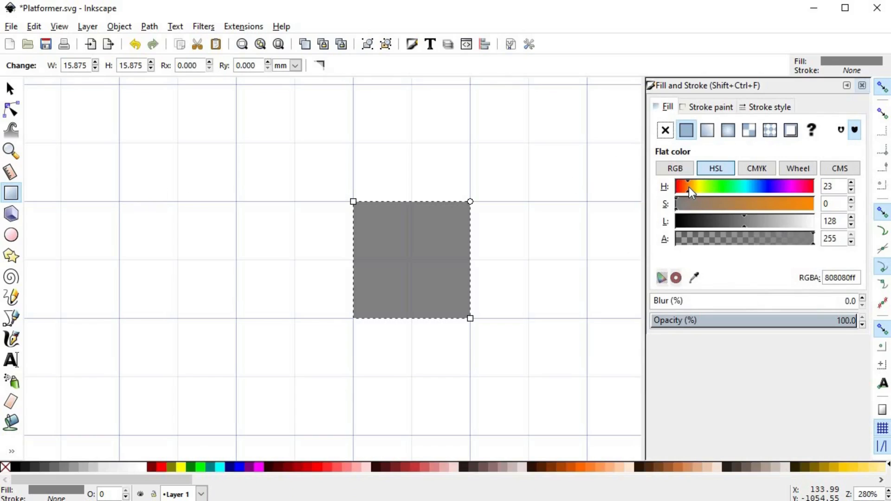
{"action": "left_click_drag", "start_coordinate": [689, 187], "coordinate": [693, 188]}
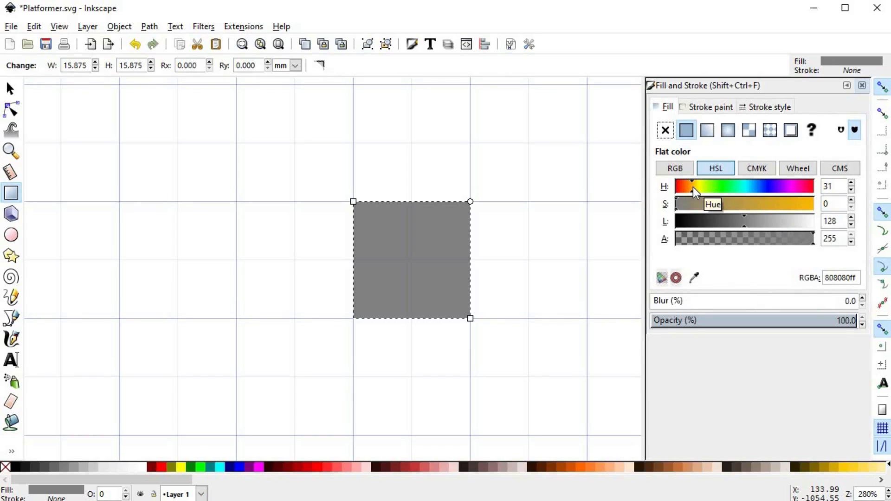
{"action": "left_click_drag", "start_coordinate": [750, 207], "coordinate": [790, 202]}
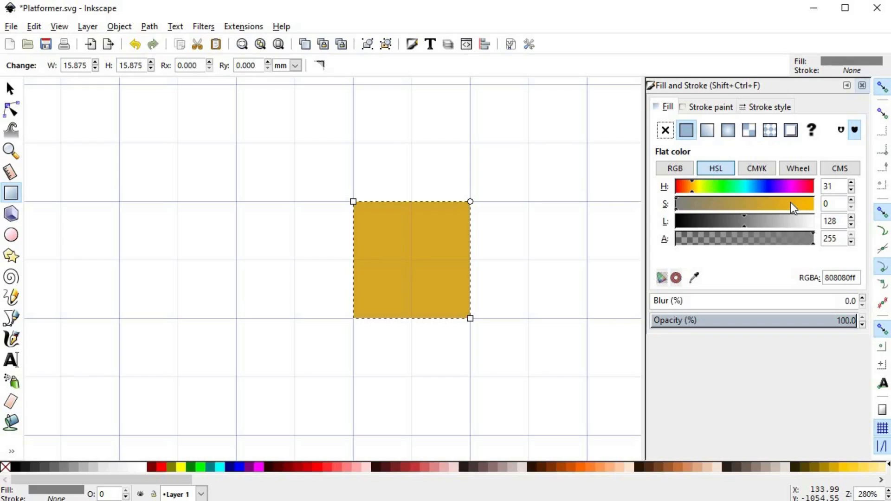
{"action": "left_click", "coordinate": [753, 221]}
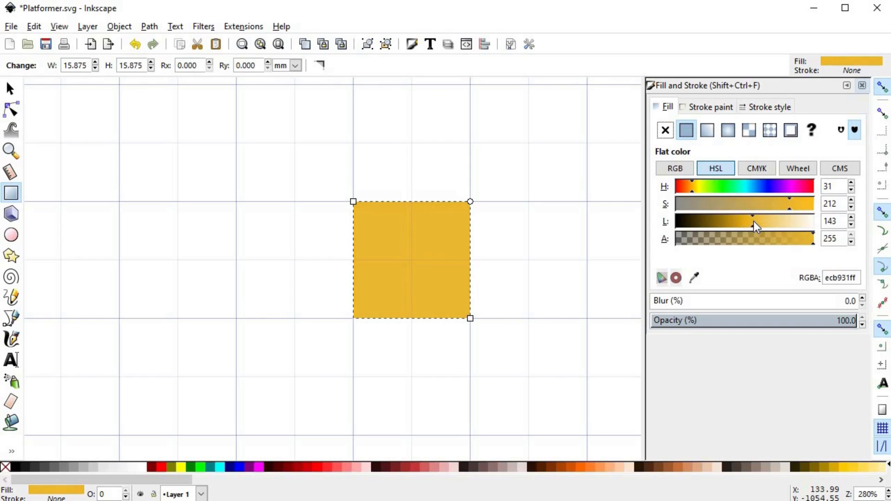
{"action": "left_click", "coordinate": [764, 221]}
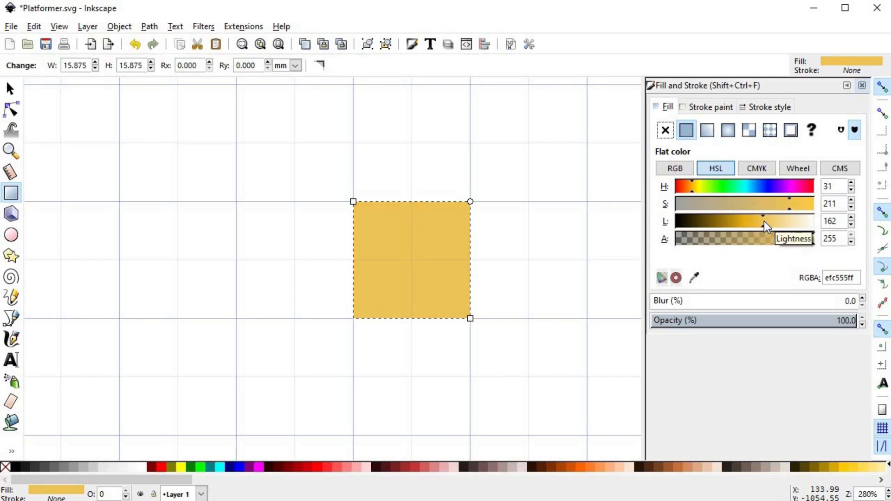
Raise the square's fill saturation to 222 and, with snapping disabled, round its corners vertically by about 3.5 mm.
{"action": "left_click", "coordinate": [796, 207]}
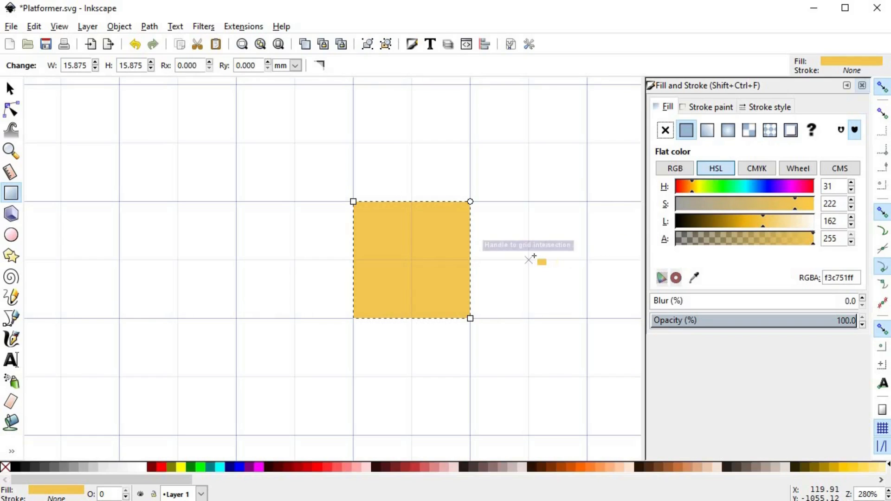
{"action": "left_click", "coordinate": [878, 88]}
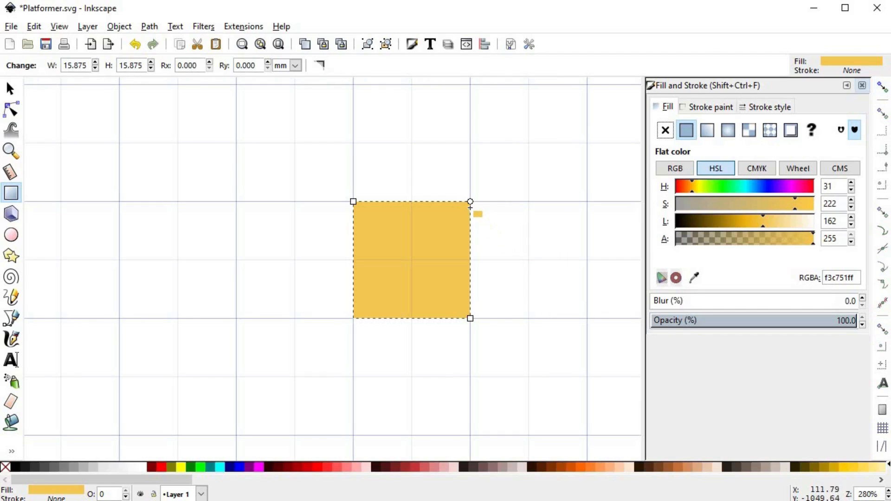
{"action": "left_click_drag", "start_coordinate": [472, 202], "coordinate": [486, 230]}
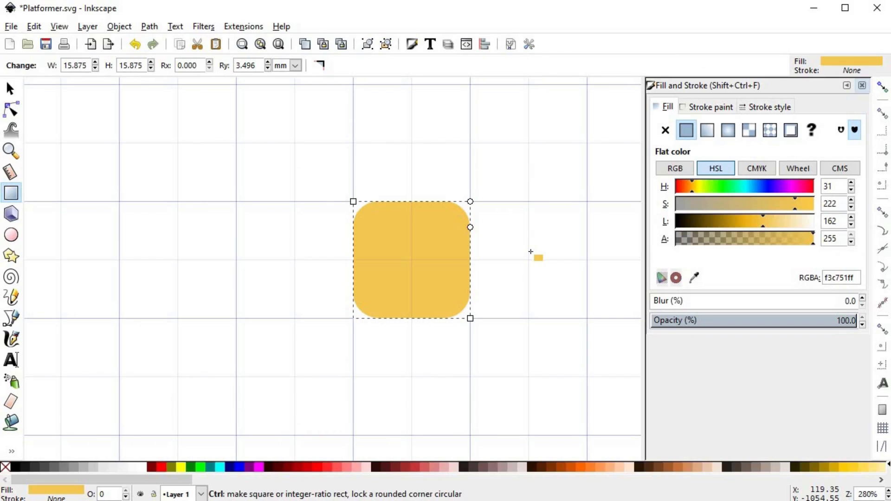
Draw a closed straight-sided path about 19 by 8.3 mm around the rounded square's top edge for a highlight band.
{"action": "scroll", "coordinate": [531, 251], "scroll_direction": "up", "scroll_amount": 1}
{"action": "key", "text": "b"}
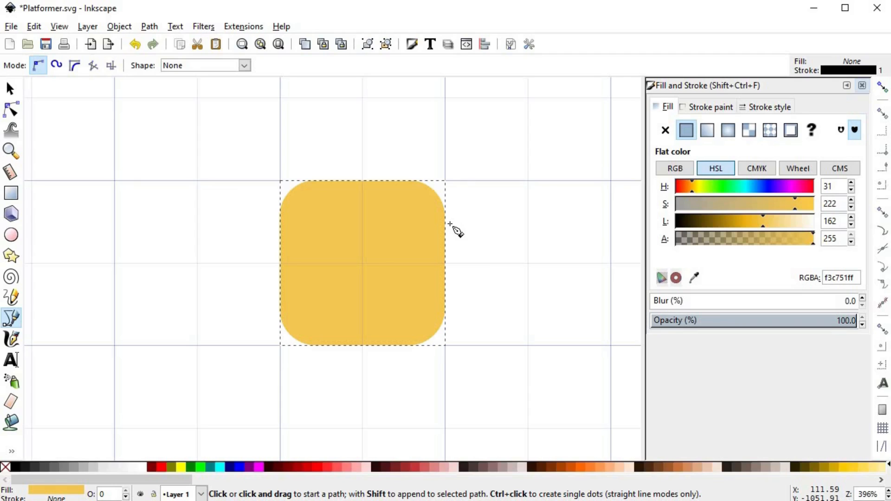
{"action": "left_click", "coordinate": [444, 212]}
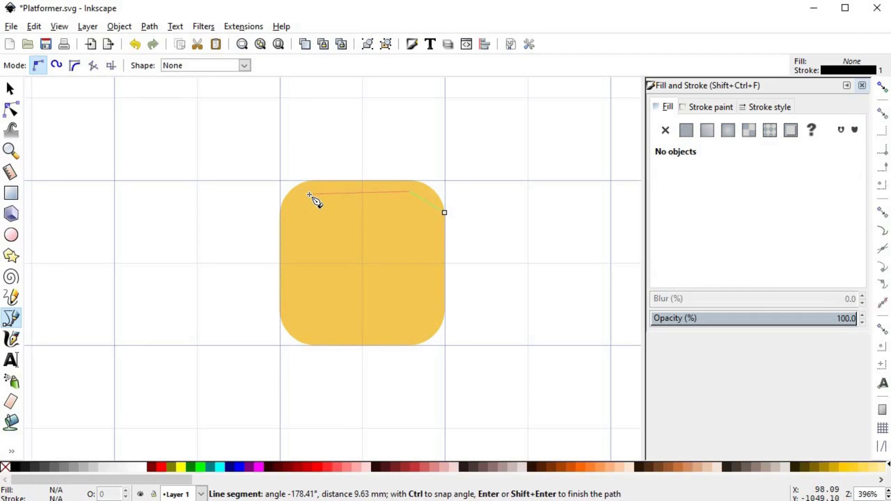
{"action": "left_click", "coordinate": [309, 192]}
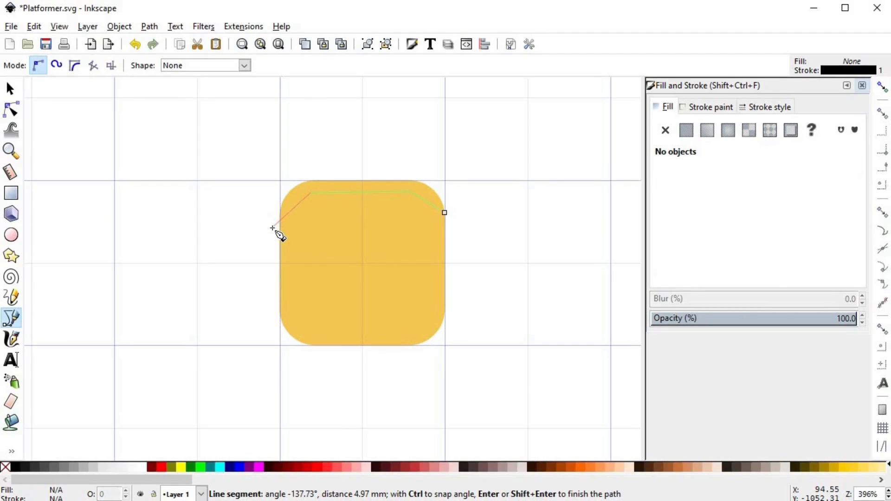
{"action": "left_click", "coordinate": [272, 228]}
{"action": "left_click", "coordinate": [271, 170]}
{"action": "left_click", "coordinate": [369, 146]}
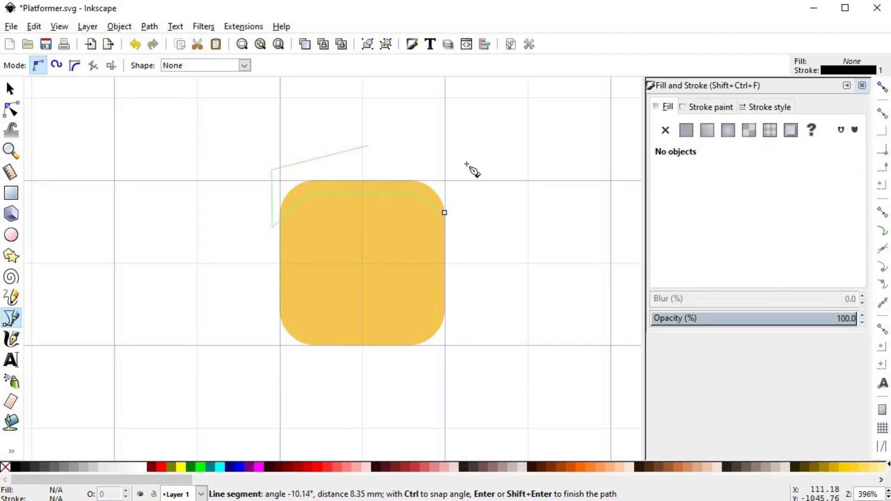
{"action": "left_click", "coordinate": [466, 164]}
{"action": "left_click", "coordinate": [461, 210]}
{"action": "left_click", "coordinate": [444, 213]}
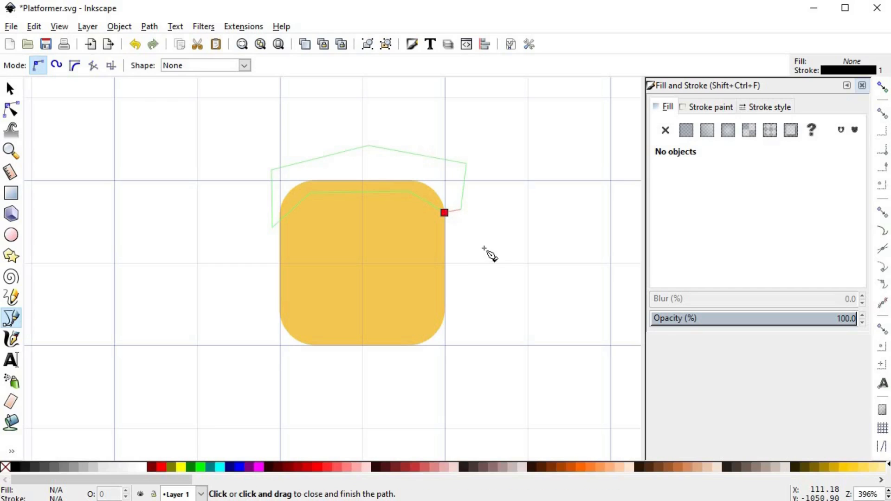
{"action": "key", "text": "s"}
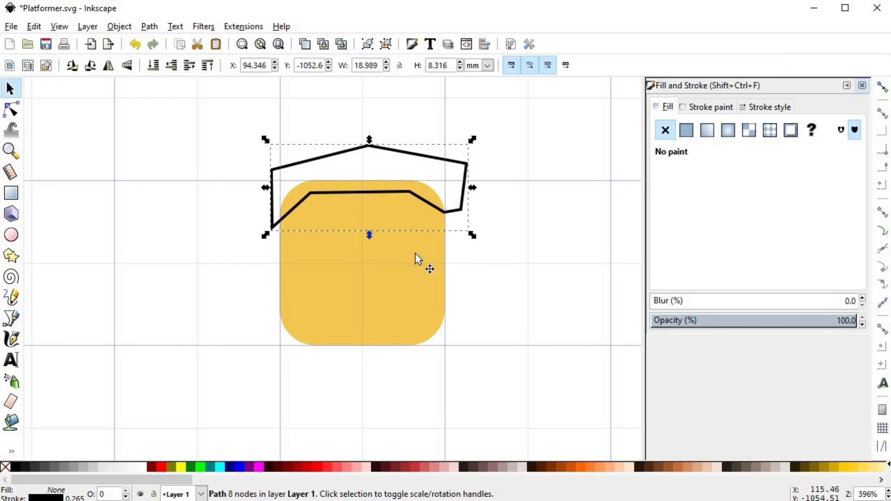
Duplicate the rounded square and intersect the copy with the upper path, leaving a band that follows the top edge.
{"action": "left_click", "coordinate": [400, 262]}
{"action": "key", "text": "Page_Up"}
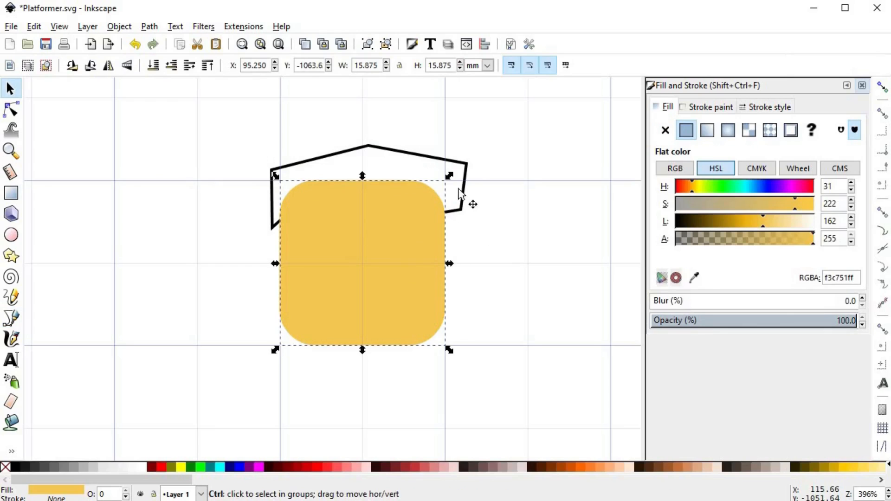
{"action": "left_click", "coordinate": [459, 165], "text": "shift"}
{"action": "key", "text": "ctrl+asterisk"}
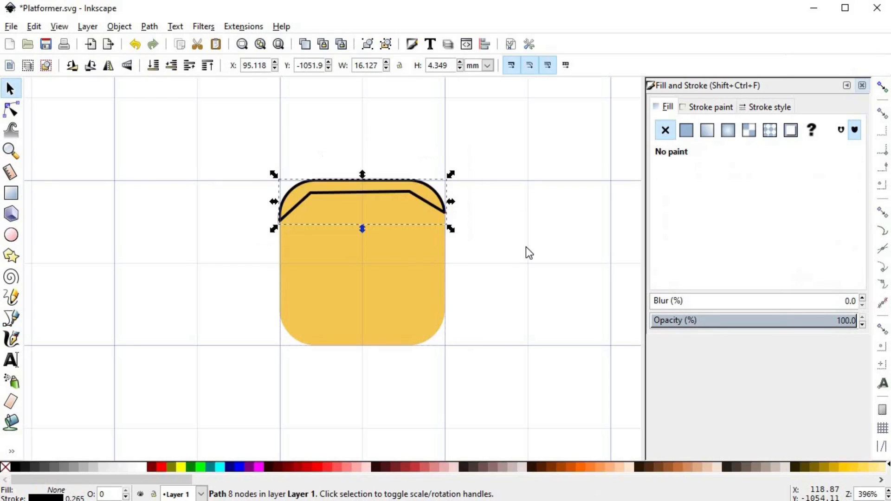
Bend the two slanted lower segments of the top band into curves that follow the square's rounded corners.
{"action": "scroll", "coordinate": [393, 214], "scroll_direction": "up", "scroll_amount": 2}
{"action": "key", "text": "n"}
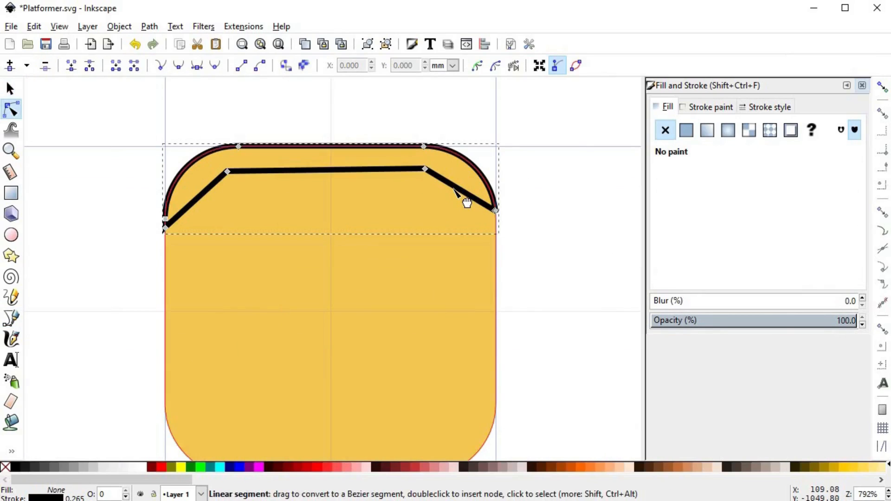
{"action": "left_click", "coordinate": [453, 188]}
{"action": "left_click_drag", "start_coordinate": [453, 187], "coordinate": [488, 198]}
{"action": "left_click_drag", "start_coordinate": [209, 209], "coordinate": [205, 205]}
{"action": "key", "text": "s"}
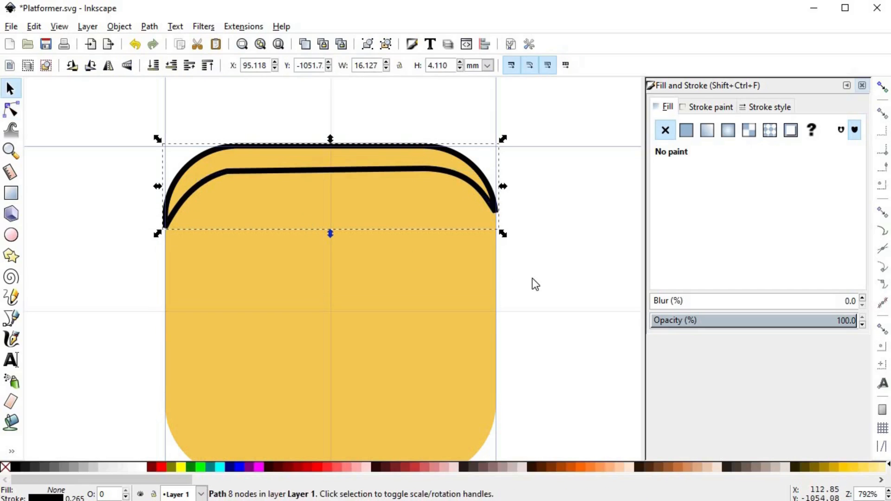
Draw a closed straight-sided path about 19 by 8.6 mm around the square's bottom edge, rising higher along the right side.
{"action": "scroll", "coordinate": [532, 278], "scroll_direction": "down", "scroll_amount": 1}
{"action": "scroll", "coordinate": [516, 262], "scroll_direction": "down", "scroll_amount": 3}
{"action": "scroll", "coordinate": [516, 262], "scroll_direction": "right", "scroll_amount": 1}
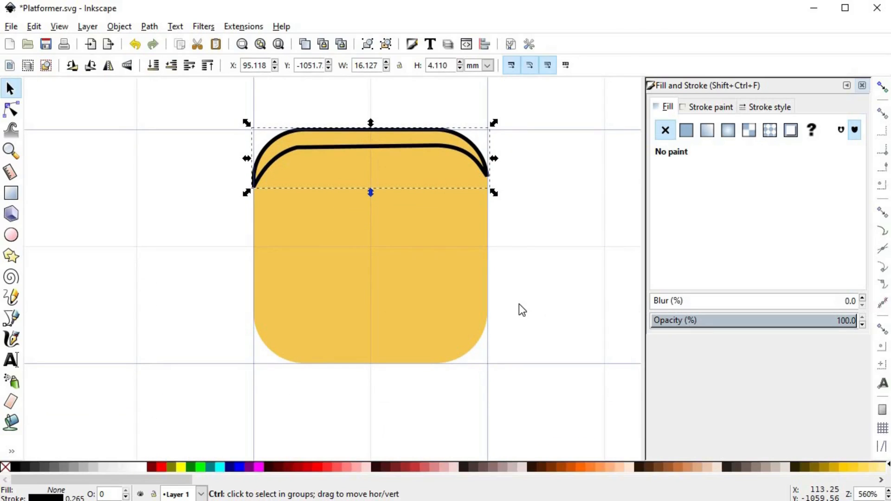
{"action": "scroll", "coordinate": [519, 304], "scroll_direction": "up", "scroll_amount": 1}
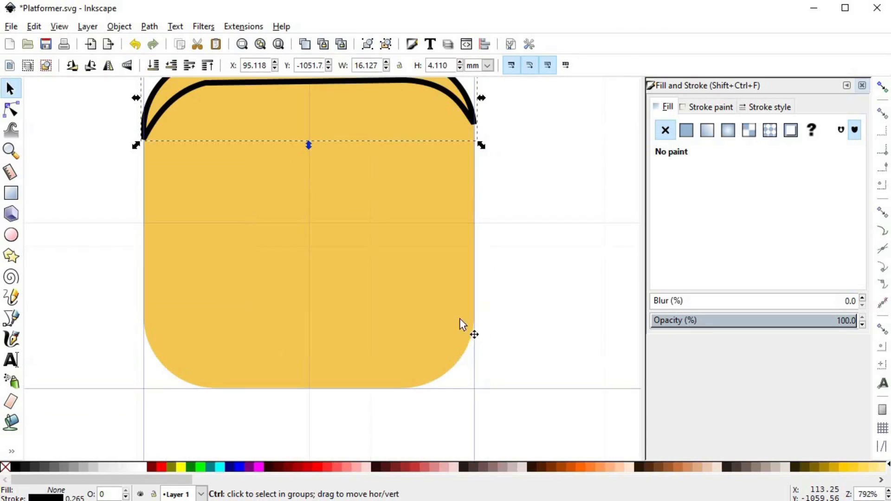
{"action": "key", "text": "b"}
{"action": "left_click", "coordinate": [143, 335]}
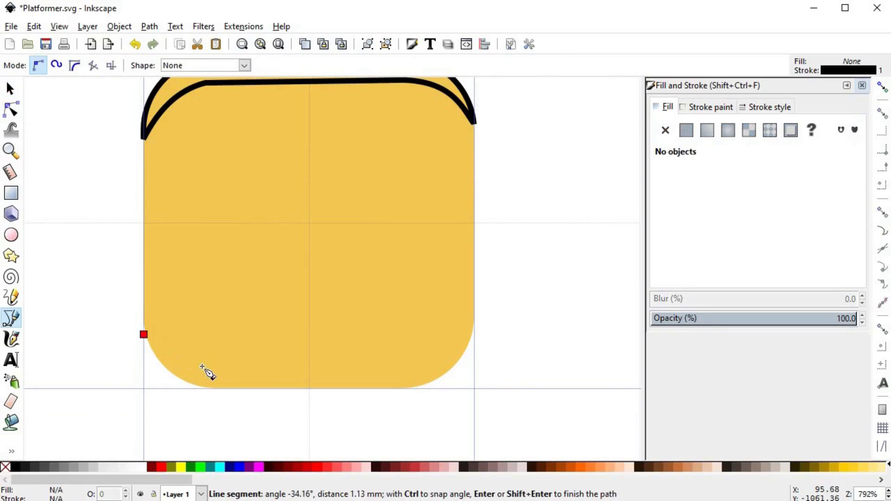
{"action": "left_click", "coordinate": [213, 361]}
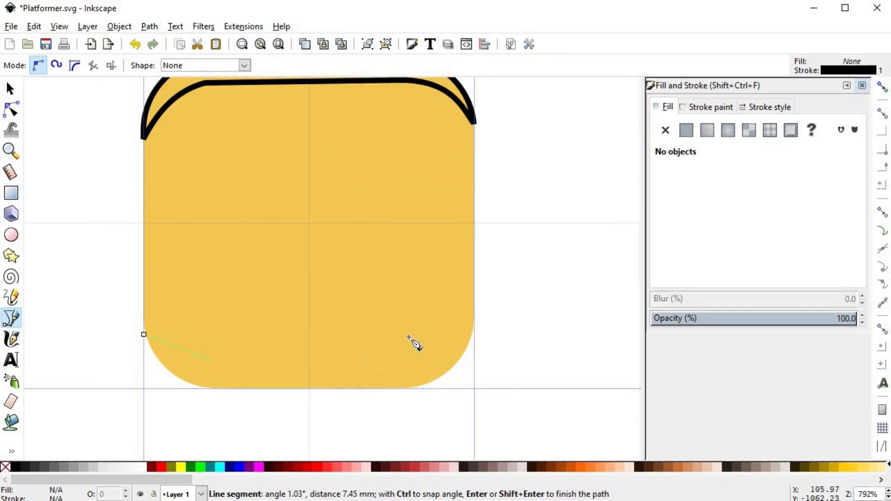
{"action": "left_click", "coordinate": [442, 332]}
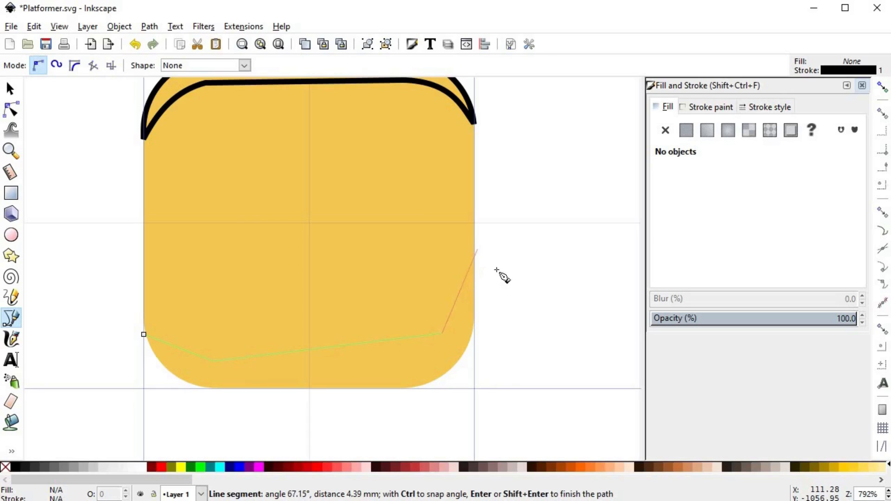
{"action": "left_click", "coordinate": [477, 251]}
{"action": "left_click", "coordinate": [514, 314]}
{"action": "left_click", "coordinate": [487, 390]}
{"action": "left_click", "coordinate": [291, 420]}
{"action": "left_click", "coordinate": [124, 359]}
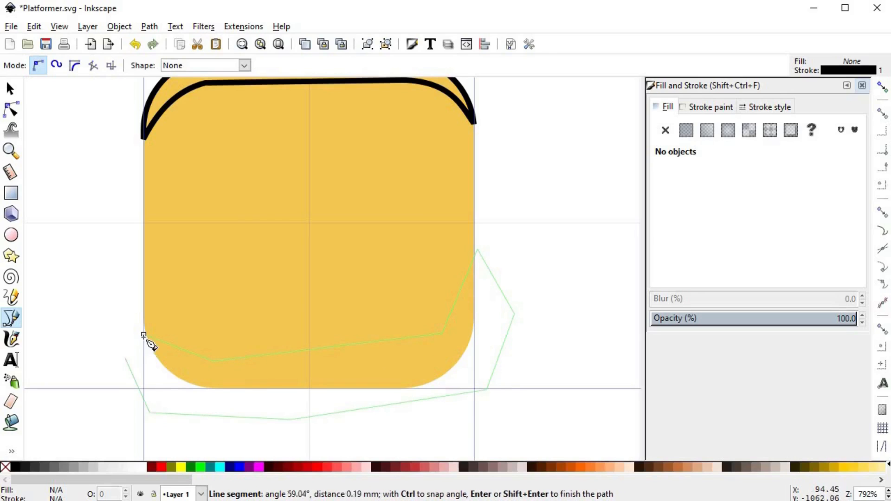
{"action": "left_click", "coordinate": [143, 334]}
{"action": "key", "text": "s"}
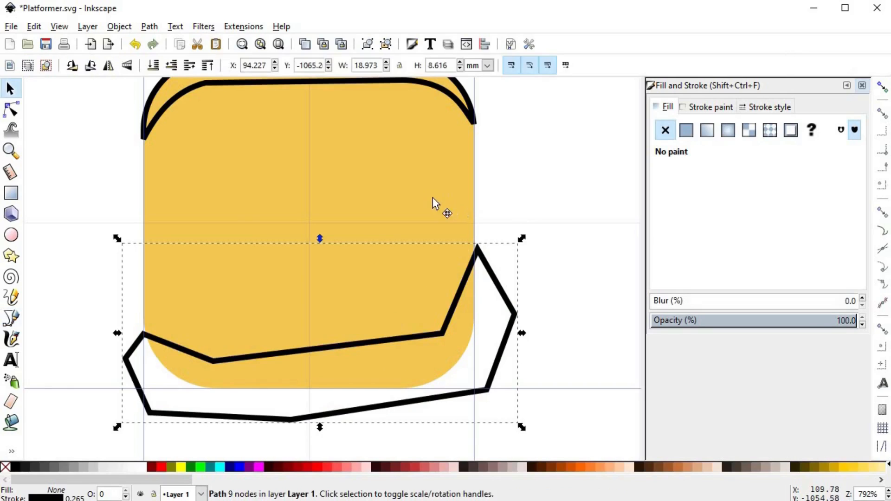
Duplicate the rounded square and intersect the copy with the lower path to form a shadow band along the bottom.
{"action": "left_click", "coordinate": [433, 197]}
{"action": "key", "text": "ctrl+d"}
{"action": "left_click", "coordinate": [505, 299], "text": "shift"}
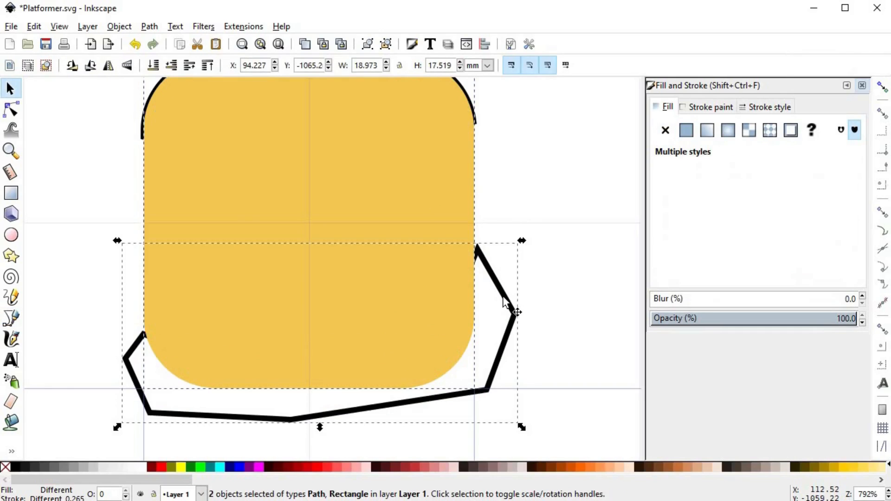
{"action": "key", "text": "ctrl+asterisk"}
Bend the inner edge segments of the bottom band into smooth curves and deselect the band.
{"action": "scroll", "coordinate": [511, 291], "scroll_direction": "down", "scroll_amount": 4}
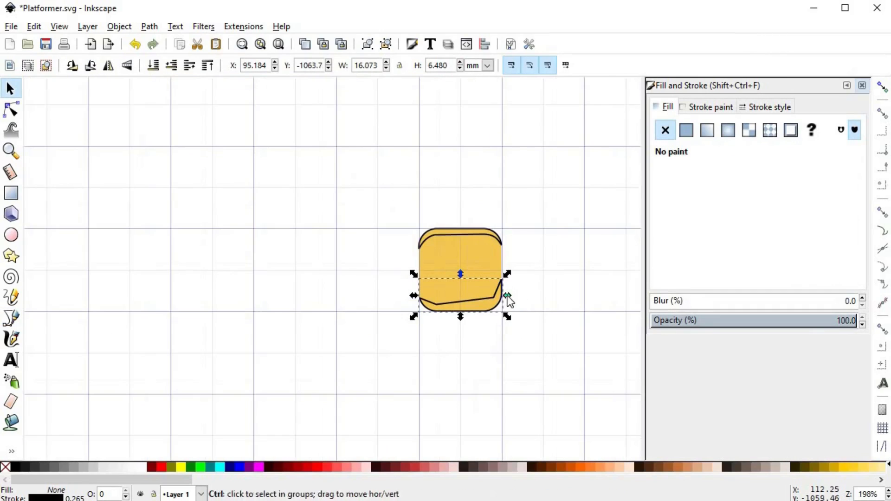
{"action": "scroll", "coordinate": [480, 297], "scroll_direction": "up", "scroll_amount": 5}
{"action": "key", "text": "n"}
{"action": "left_click_drag", "start_coordinate": [480, 264], "coordinate": [494, 276]}
{"action": "left_click_drag", "start_coordinate": [332, 323], "coordinate": [331, 330]}
{"action": "left_click_drag", "start_coordinate": [95, 329], "coordinate": [88, 338]}
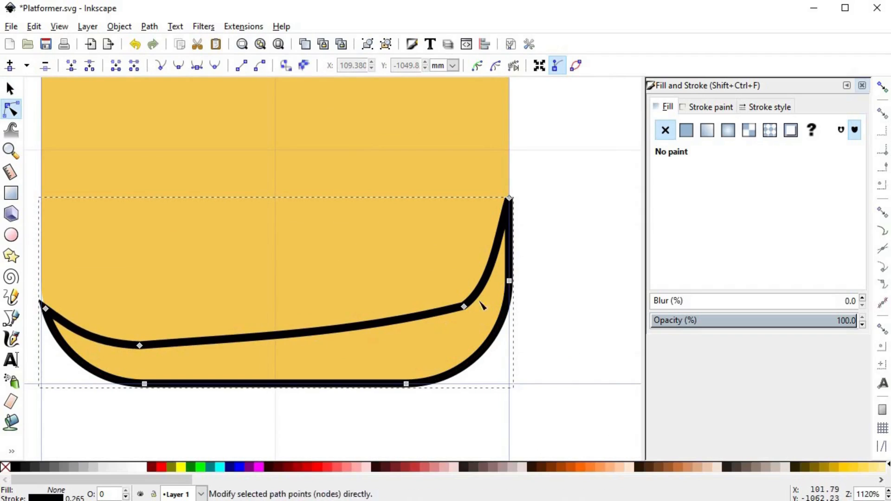
{"action": "left_click_drag", "start_coordinate": [501, 240], "coordinate": [504, 244]}
{"action": "key", "text": "s"}
{"action": "left_click", "coordinate": [534, 266]}
{"action": "scroll", "coordinate": [537, 272], "scroll_direction": "down", "scroll_amount": 4}
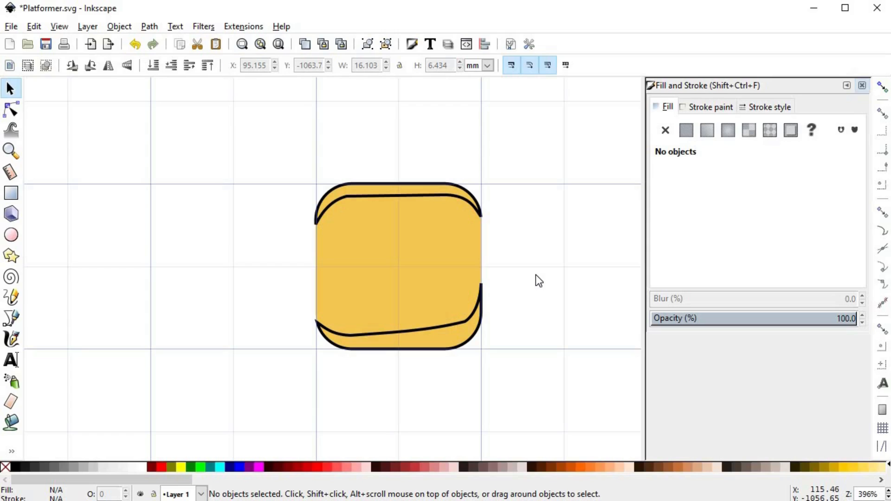
Fill the top band with the square's golden yellow, remove its stroke, and lighten the fill to saturation 226 and lightness 203.
{"action": "key", "text": "alt"}
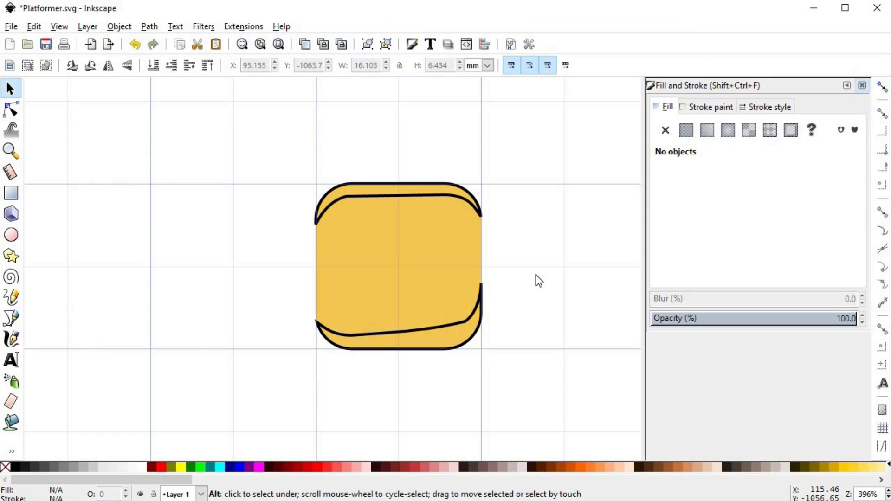
{"action": "left_click", "coordinate": [449, 200], "text": "alt"}
{"action": "key", "text": "d"}
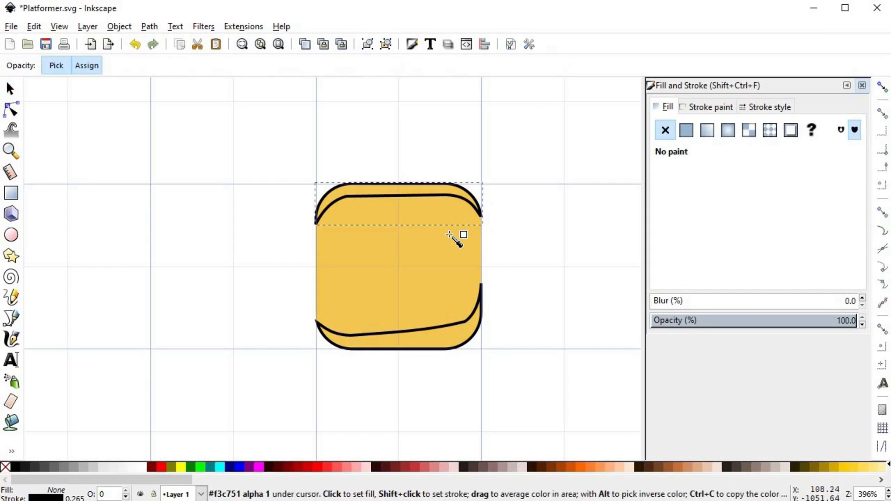
{"action": "left_click", "coordinate": [449, 234]}
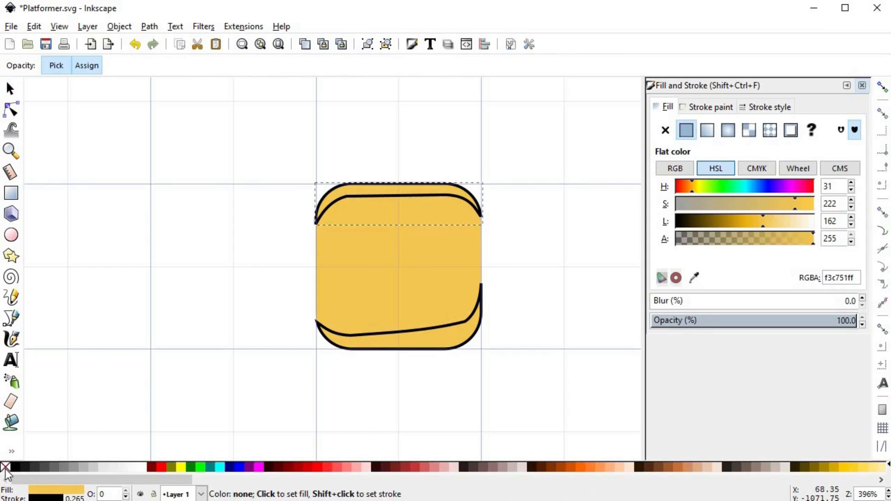
{"action": "left_click", "coordinate": [6, 467], "text": "shift"}
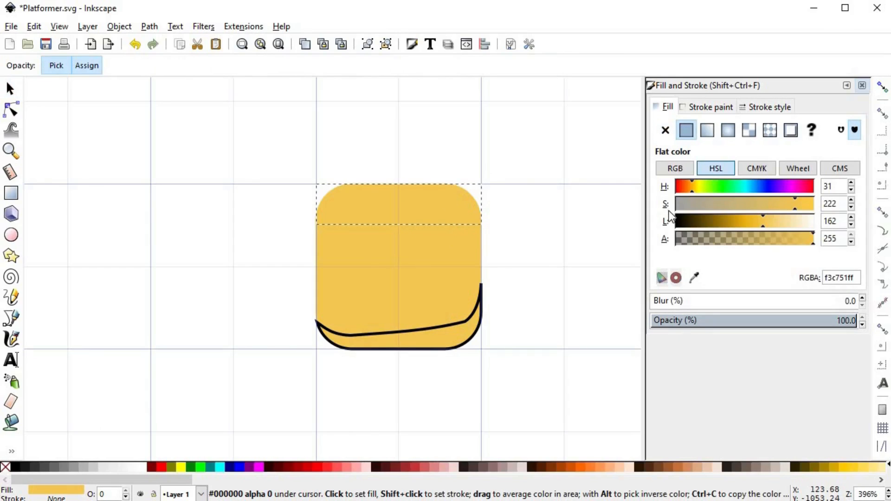
{"action": "left_click", "coordinate": [797, 204]}
{"action": "left_click", "coordinate": [776, 222]}
{"action": "left_click", "coordinate": [784, 221]}
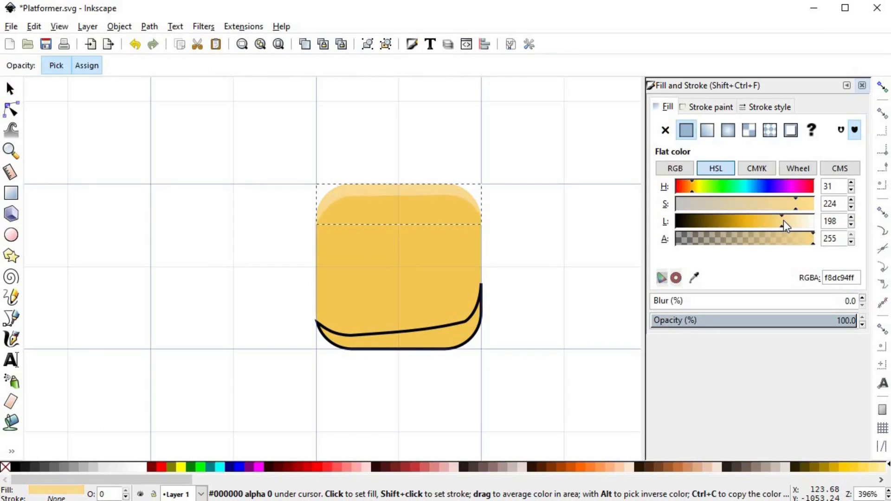
{"action": "left_click", "coordinate": [785, 221]}
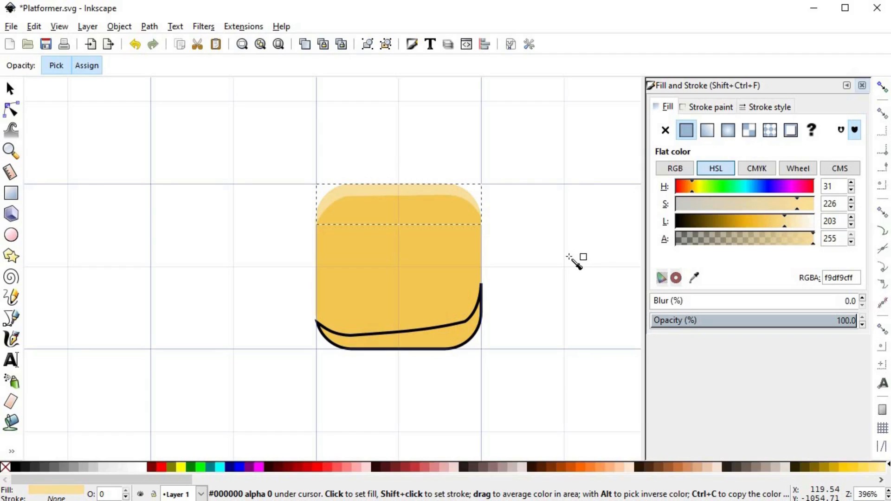
Remove the bottom band's stroke, fill it with the square's sampled yellow, and darken the fill to a deeper gold.
{"action": "key", "text": "s"}
{"action": "left_click", "coordinate": [483, 320]}
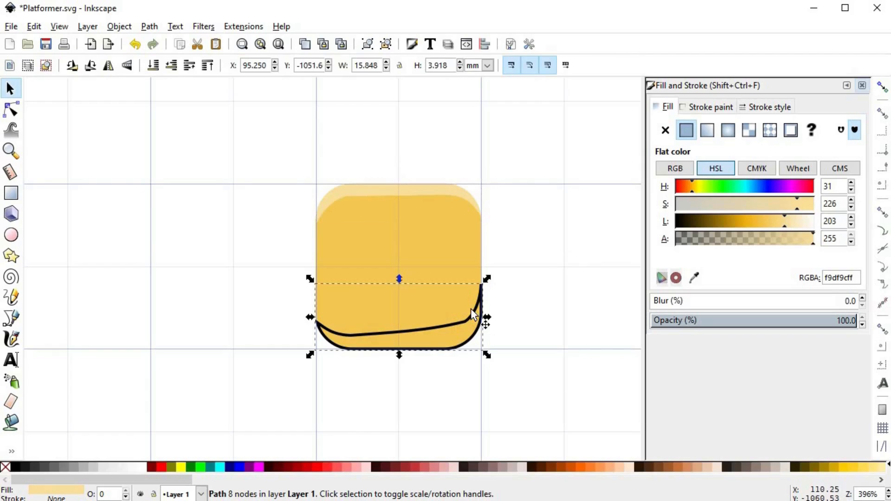
{"action": "left_click", "coordinate": [6, 467], "text": "shift"}
{"action": "key", "text": "d"}
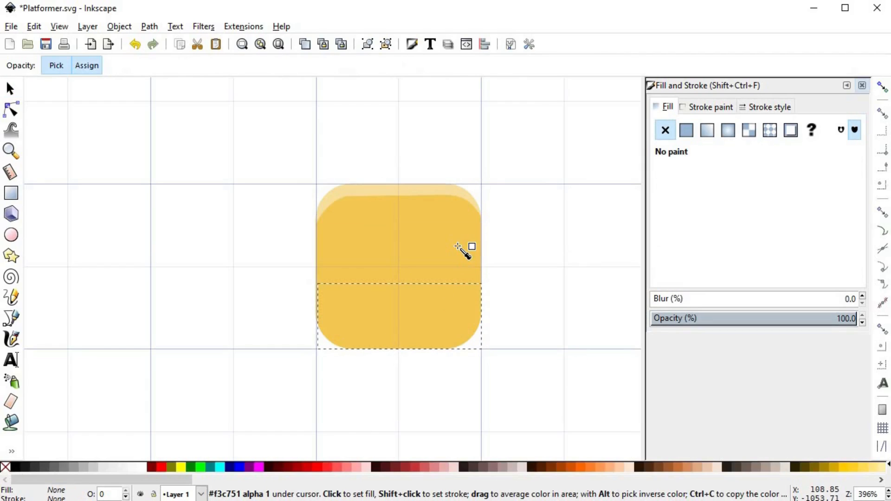
{"action": "left_click", "coordinate": [459, 246]}
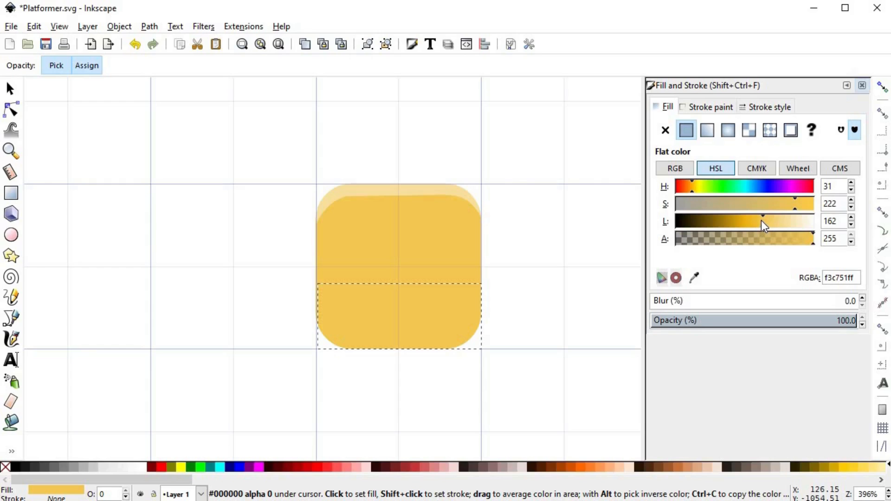
{"action": "left_click_drag", "start_coordinate": [761, 221], "coordinate": [790, 205]}
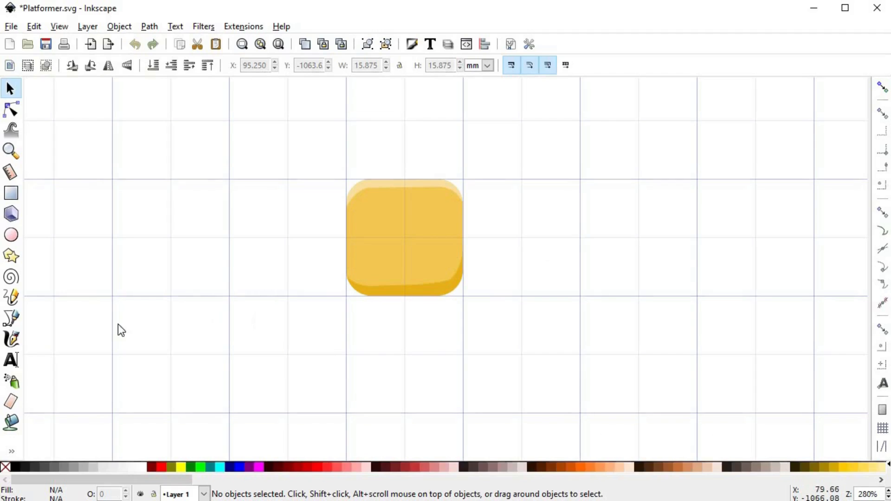
Add a "?" text, enlarge it to about 6.9 by 10.8 mm, and place it on the golden block.
{"action": "left_click", "coordinate": [11, 361]}
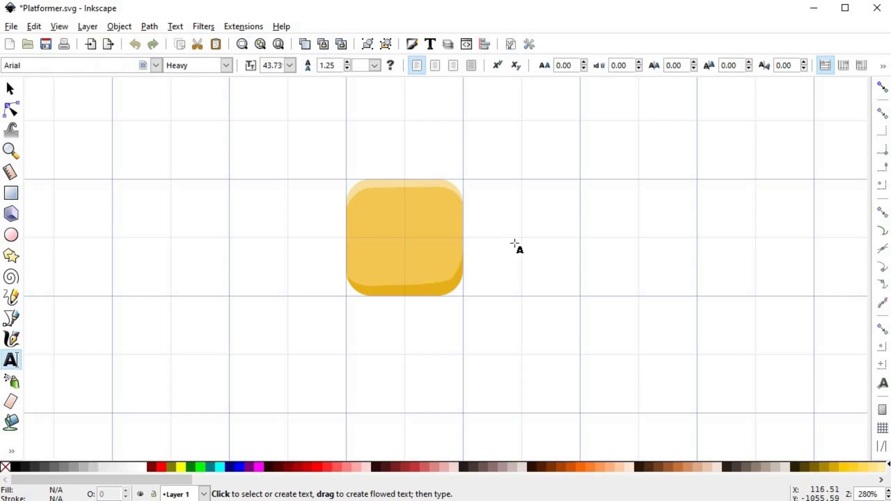
{"action": "left_click", "coordinate": [514, 241]}
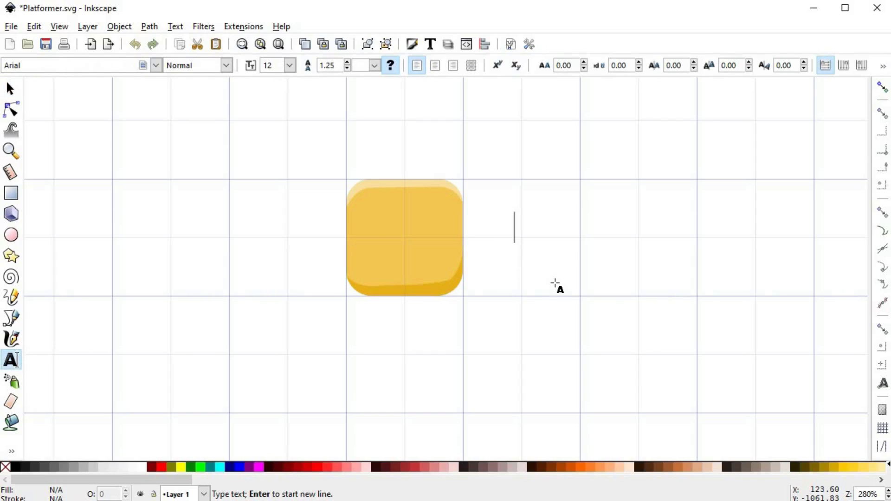
{"action": "type", "text": "?"}
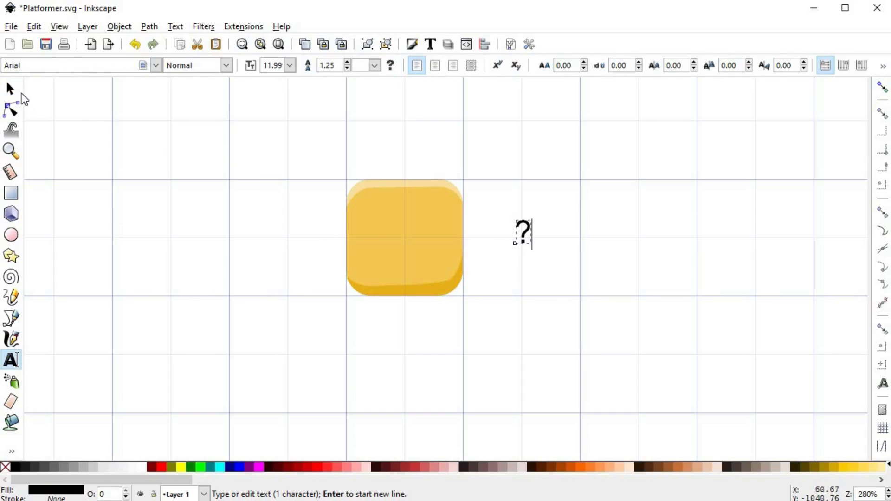
{"action": "left_click", "coordinate": [11, 89]}
{"action": "left_click_drag", "start_coordinate": [529, 239], "coordinate": [438, 279]}
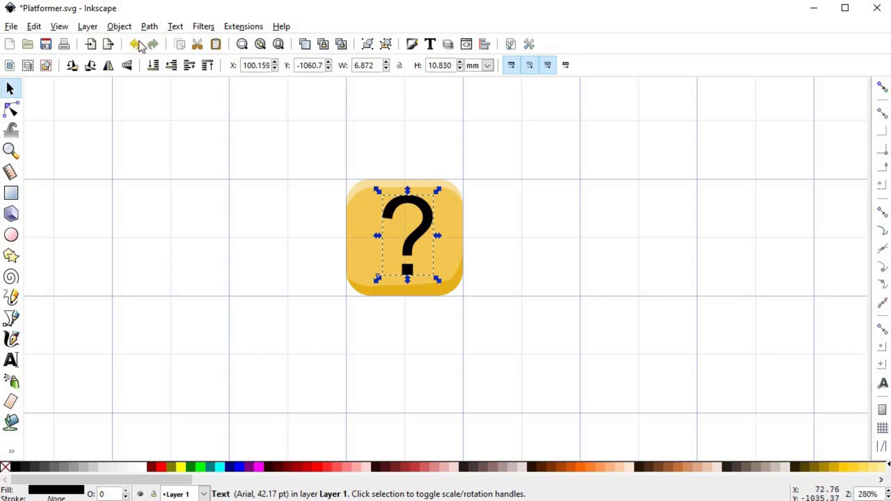
Centre the question mark horizontally and vertically on the rounded square and deselect both.
{"action": "left_click", "coordinate": [123, 26]}
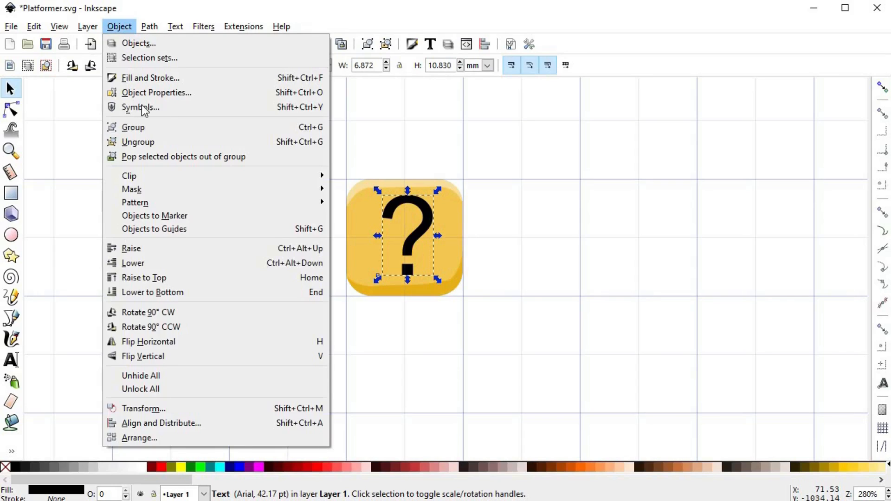
{"action": "left_click", "coordinate": [190, 423]}
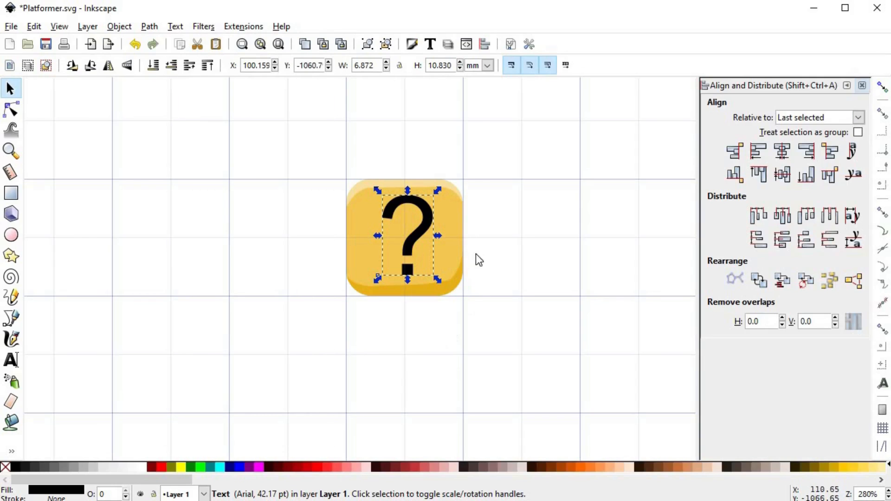
{"action": "left_click", "coordinate": [461, 234], "text": "shift"}
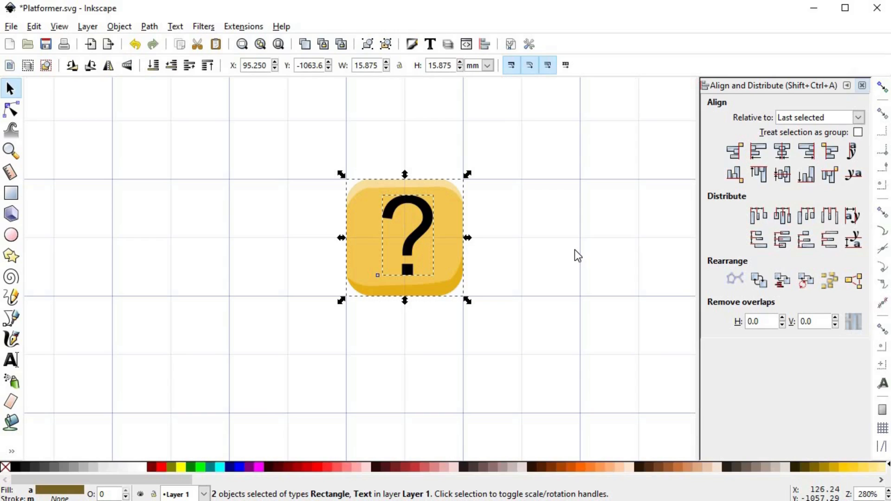
{"action": "left_click", "coordinate": [782, 175]}
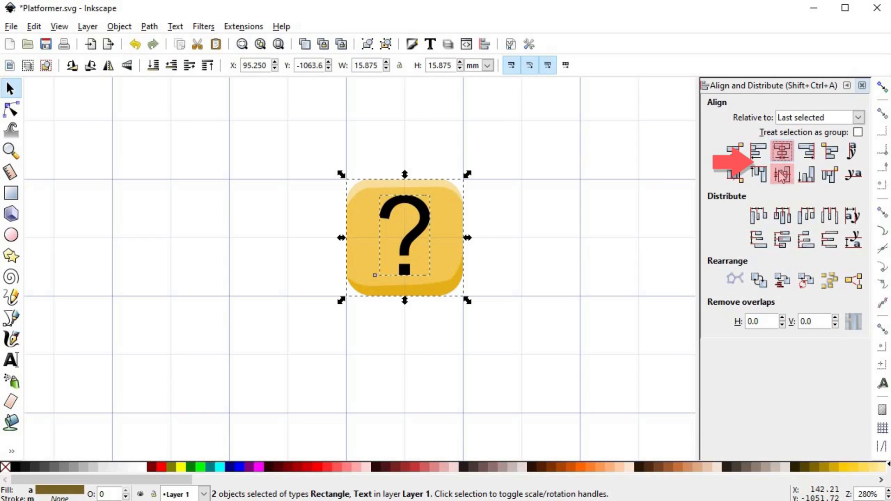
{"action": "left_click", "coordinate": [507, 255]}
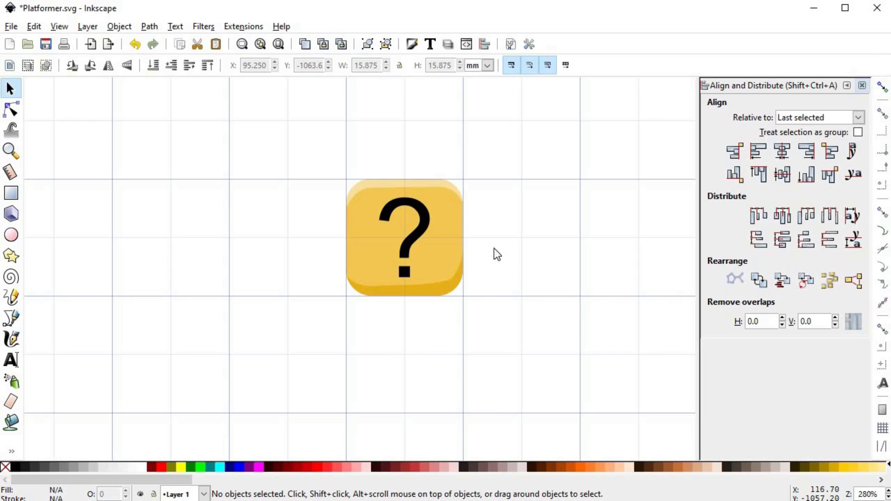
Change the question mark's Arial font style to Heavy.
{"action": "left_click", "coordinate": [423, 219]}
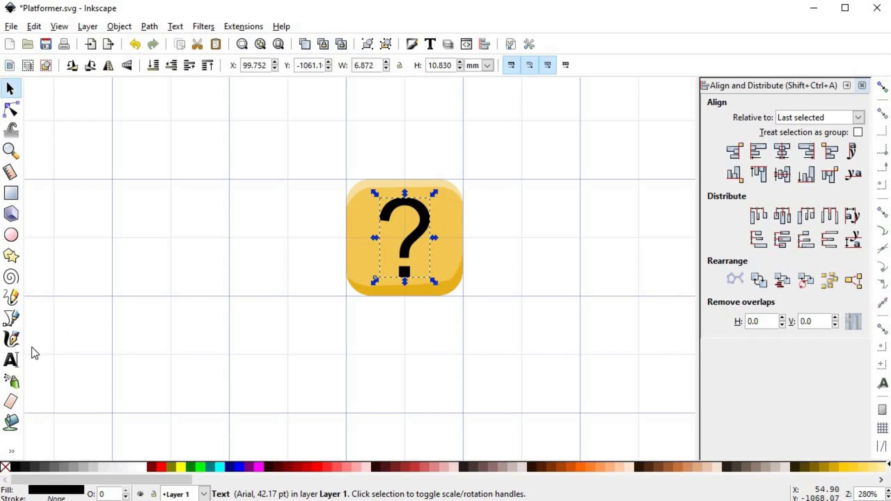
{"action": "left_click", "coordinate": [11, 360]}
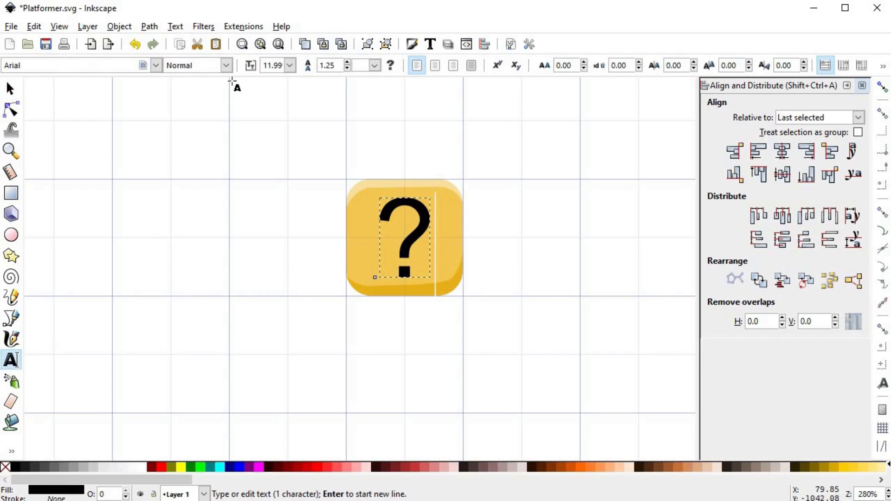
{"action": "left_click", "coordinate": [226, 65]}
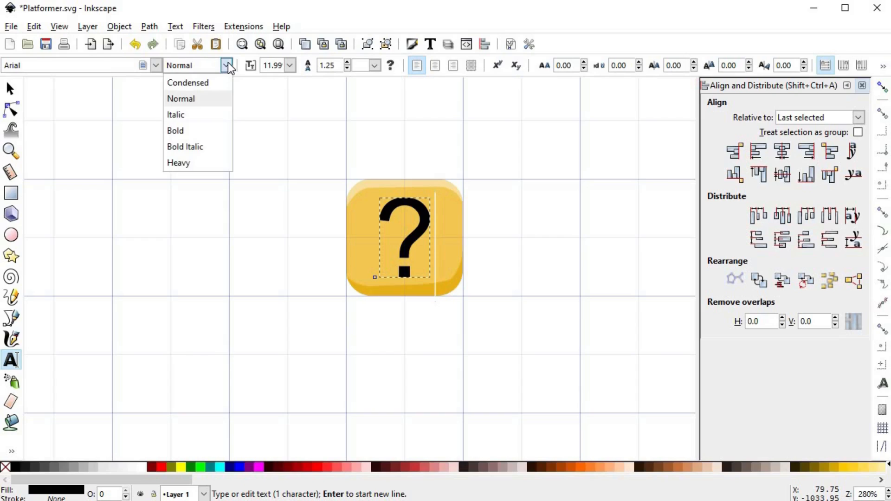
{"action": "left_click", "coordinate": [216, 160]}
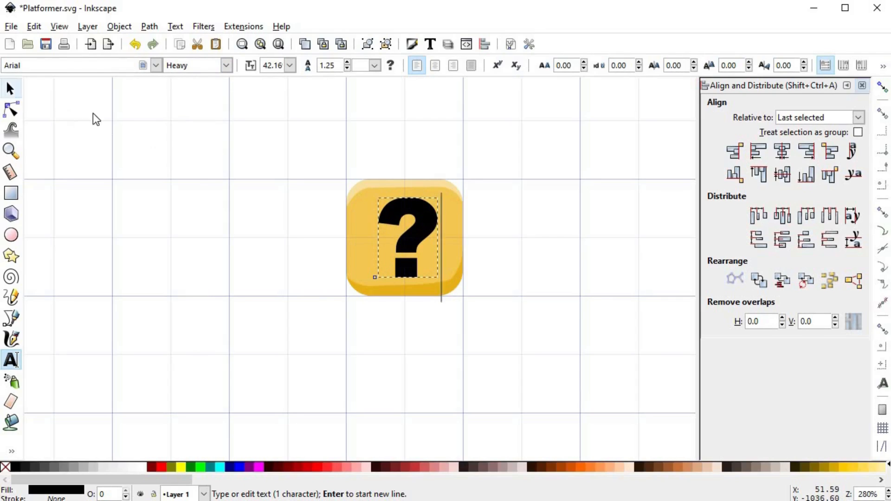
Re-centre the heavy question mark on the rounded square on both axes.
{"action": "key", "text": "F1"}
{"action": "left_click", "coordinate": [451, 221], "text": "shift"}
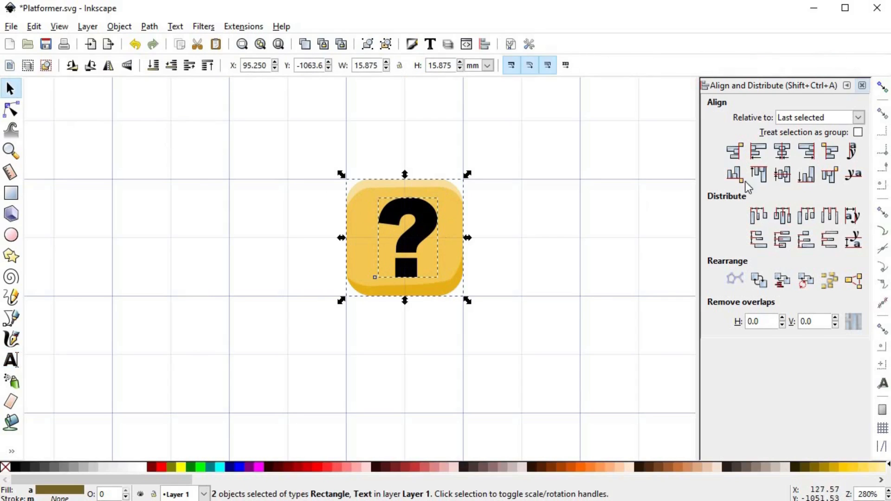
{"action": "left_click", "coordinate": [782, 175]}
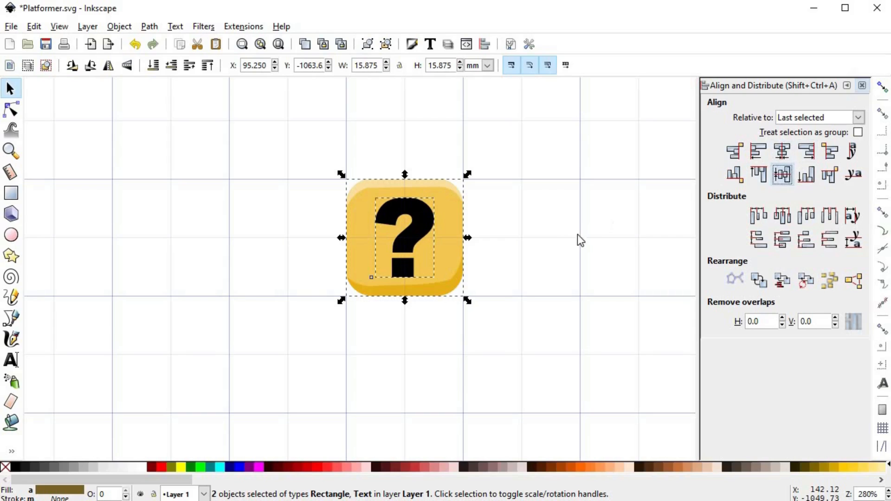
{"action": "left_click", "coordinate": [486, 246]}
Narrow the question mark to about 7.2 mm wide and shift it slightly upward on the block.
{"action": "scroll", "coordinate": [406, 239], "scroll_direction": "up", "scroll_amount": 1}
{"action": "left_click", "coordinate": [440, 214]}
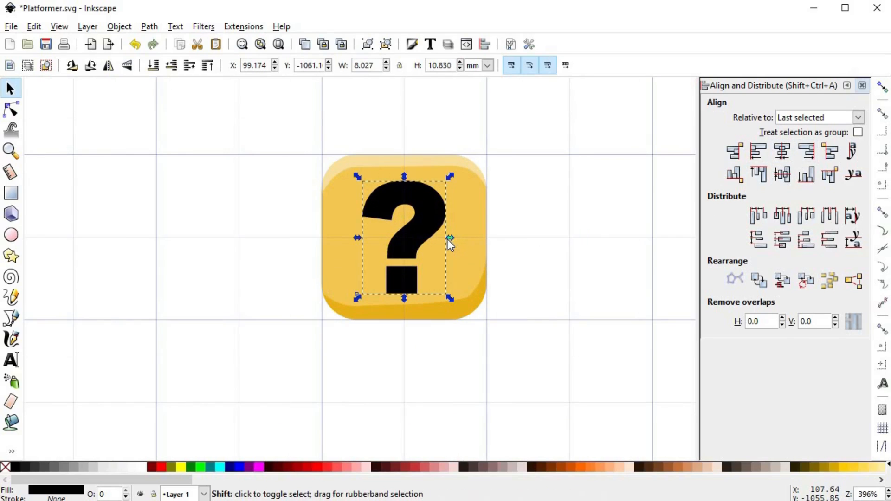
{"action": "left_click_drag", "start_coordinate": [448, 238], "coordinate": [419, 211]}
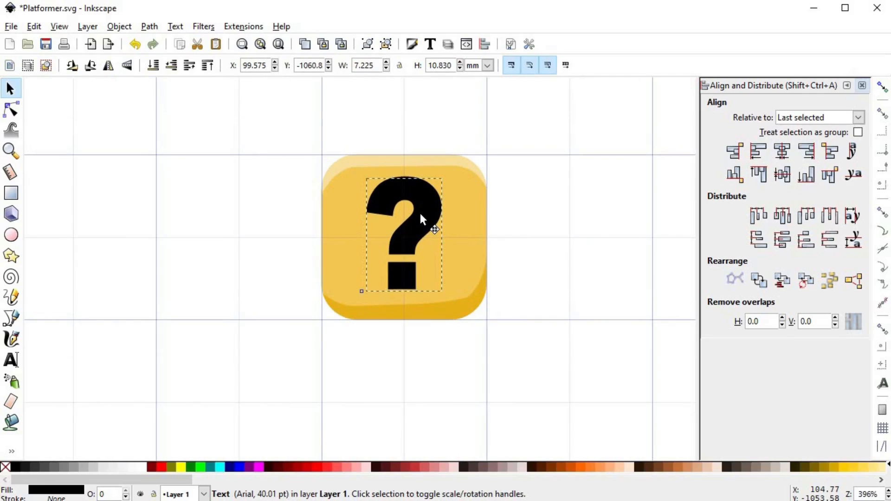
{"action": "scroll", "coordinate": [563, 271], "scroll_direction": "down", "scroll_amount": 4}
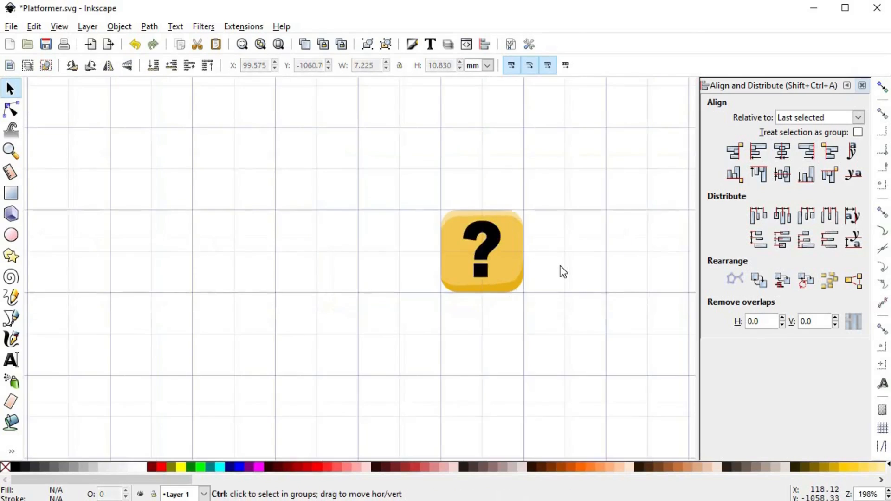
{"action": "scroll", "coordinate": [548, 260], "scroll_direction": "up", "scroll_amount": 4}
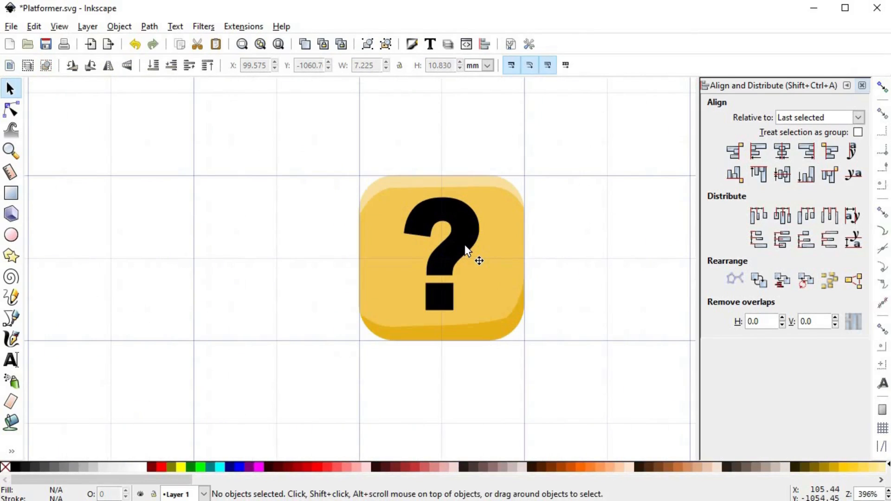
Fill the question mark with a dark gold of hue 29, saturation 200 and lightness 116, and deselect it.
{"action": "left_click", "coordinate": [465, 244]}
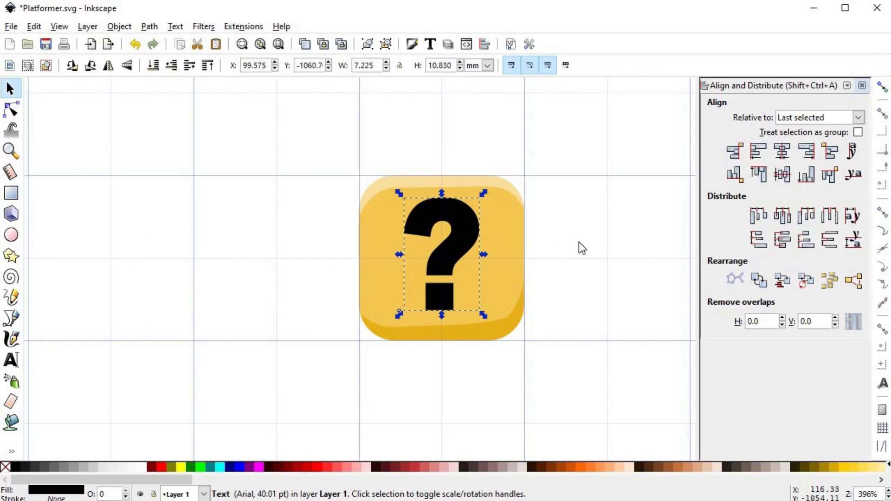
{"action": "key", "text": "ctrl+shift+f"}
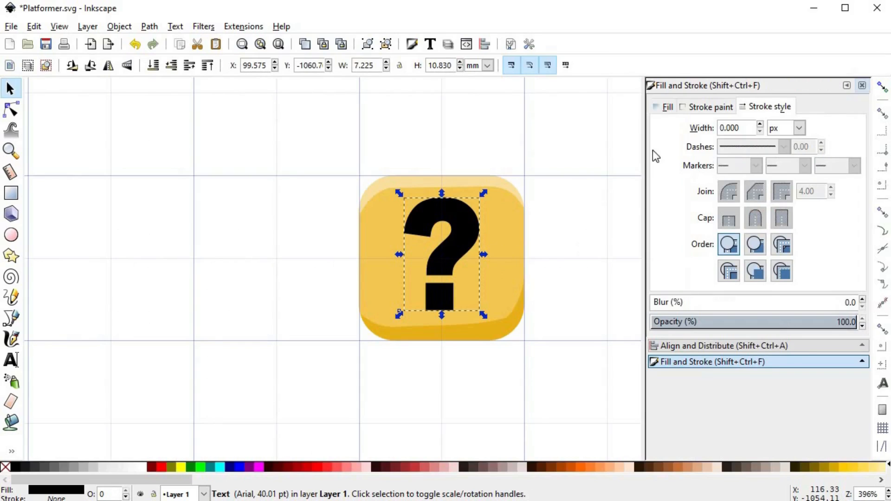
{"action": "left_click", "coordinate": [665, 109]}
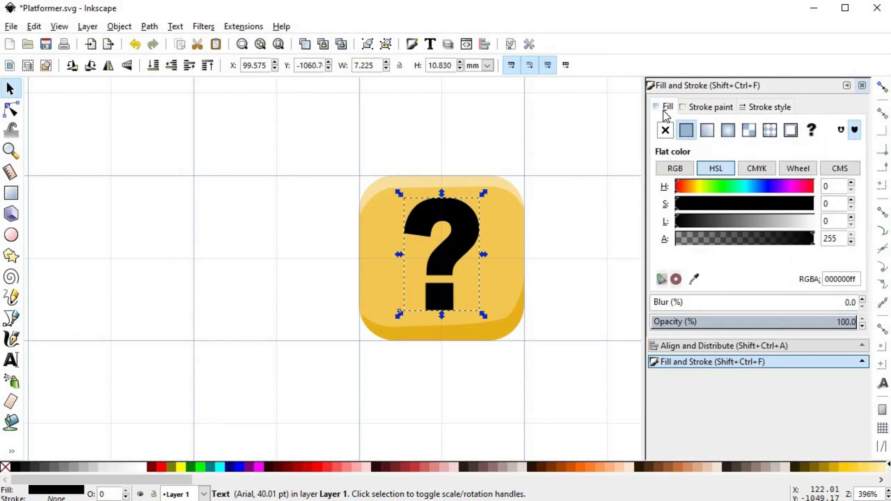
{"action": "left_click", "coordinate": [687, 186]}
{"action": "left_click", "coordinate": [743, 204]}
{"action": "left_click", "coordinate": [745, 221]}
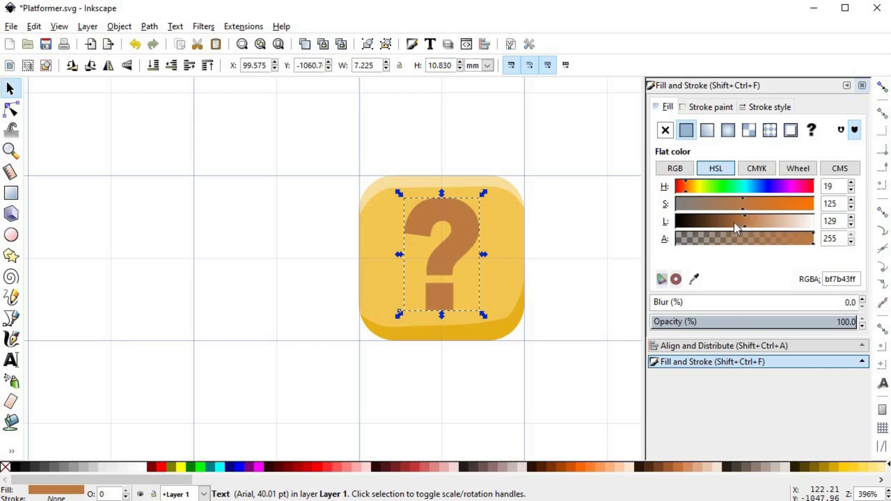
{"action": "left_click", "coordinate": [692, 189]}
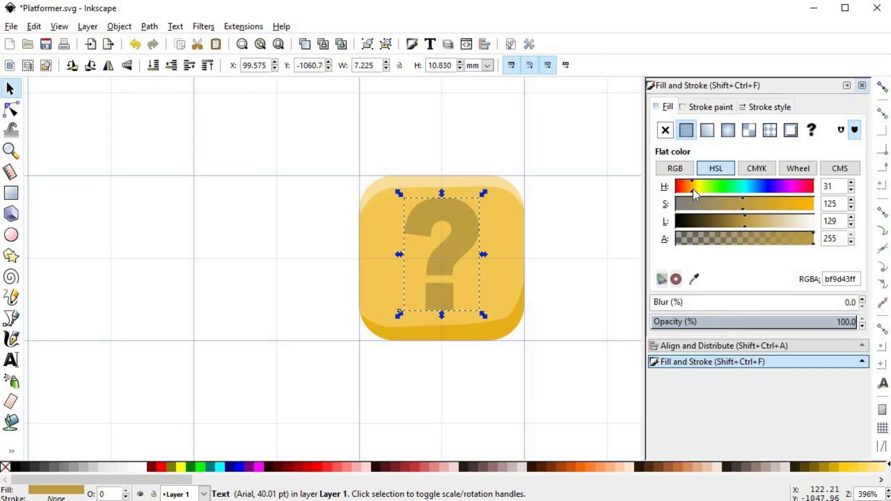
{"action": "left_click", "coordinate": [737, 219]}
{"action": "mouse_move", "coordinate": [737, 219]}
{"action": "left_mouse_down"}
{"action": "mouse_move", "coordinate": [748, 222]}
{"action": "mouse_move", "coordinate": [739, 221]}
{"action": "left_mouse_up"}
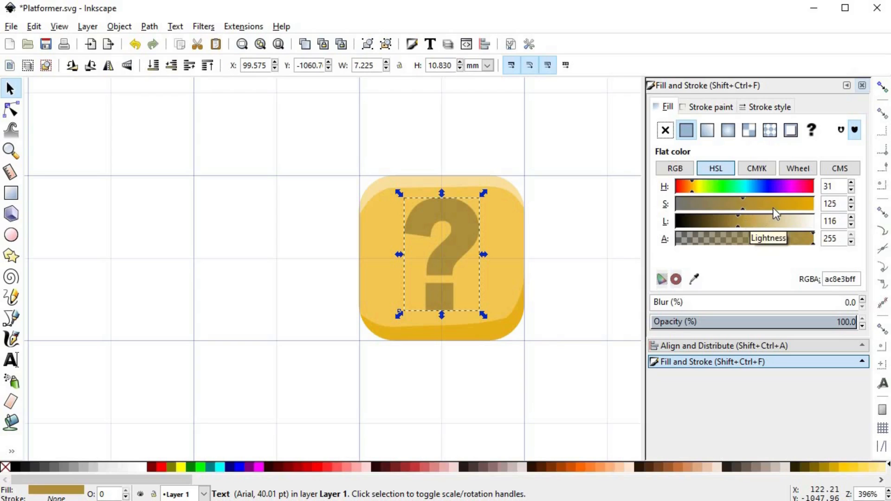
{"action": "mouse_move", "coordinate": [796, 205]}
{"action": "left_mouse_down"}
{"action": "mouse_move", "coordinate": [776, 210]}
{"action": "mouse_move", "coordinate": [784, 207]}
{"action": "left_mouse_up"}
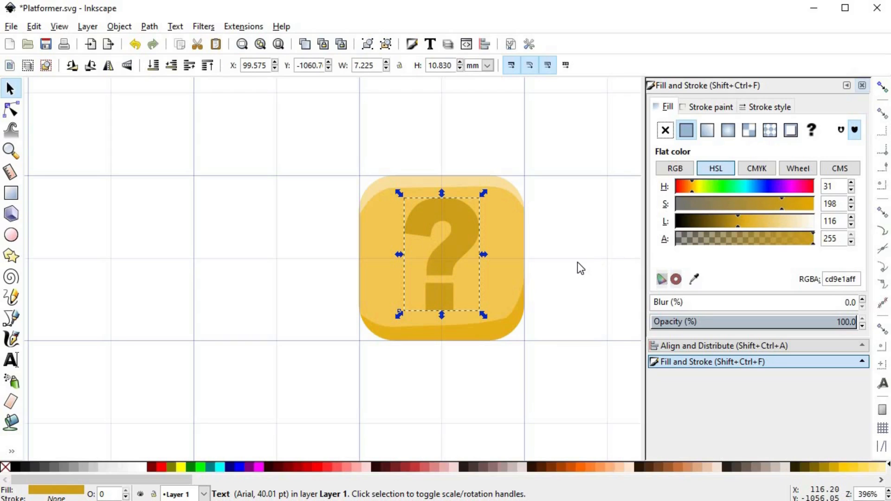
{"action": "scroll", "coordinate": [578, 262], "scroll_direction": "up", "scroll_amount": 2}
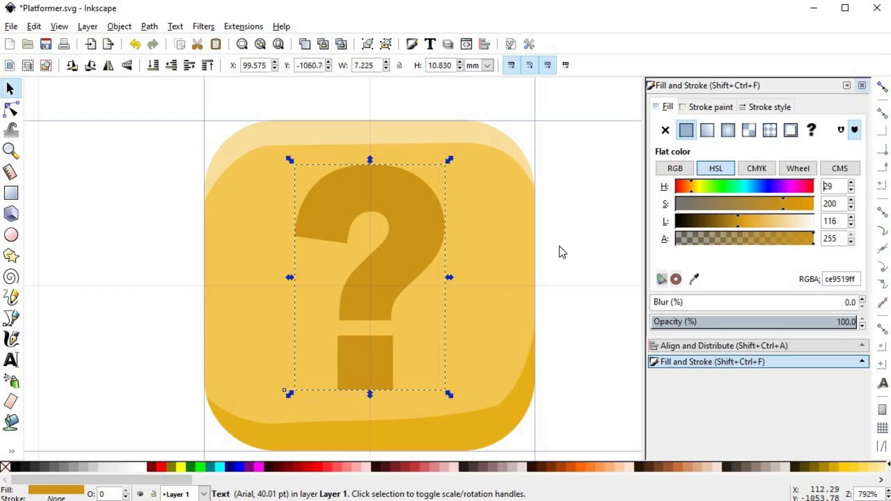
{"action": "left_click", "coordinate": [559, 246]}
Duplicate the question mark twice, darken the top copy to lightness 44, and move it straight down about 0.8 mm.
{"action": "left_click", "coordinate": [421, 235]}
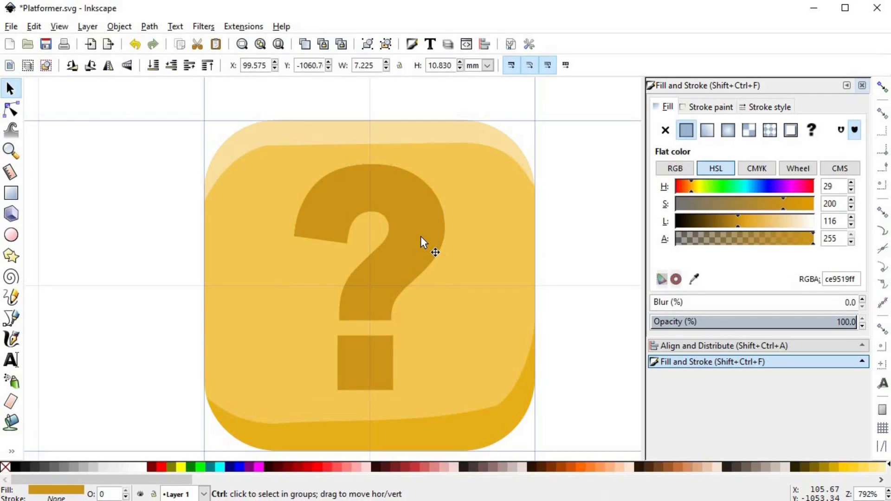
{"action": "key", "text": "ctrl+d"}
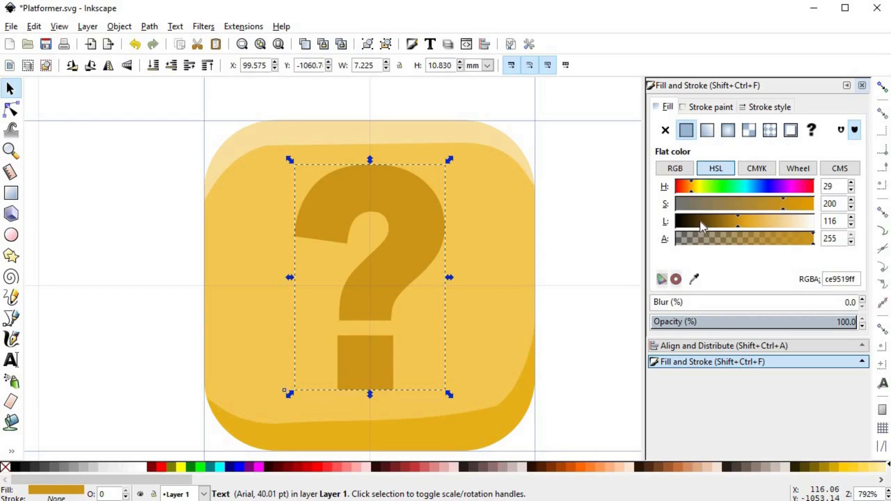
{"action": "left_click", "coordinate": [700, 222]}
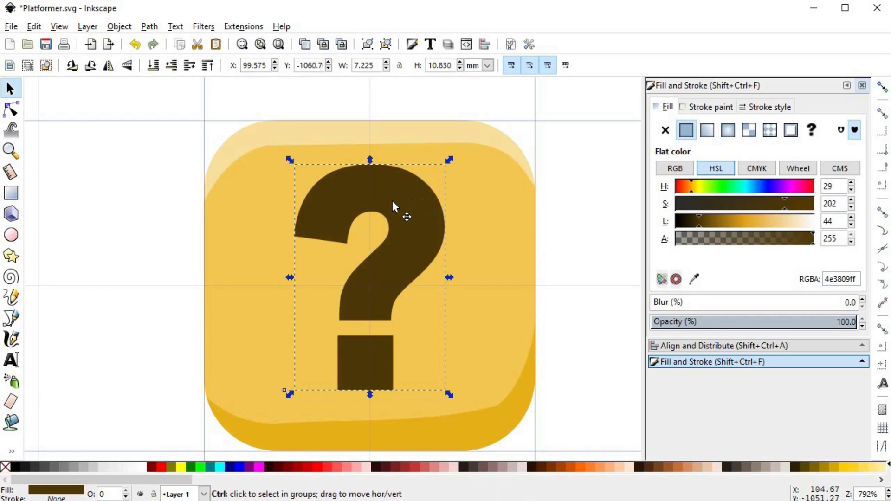
{"action": "left_click_drag", "start_coordinate": [393, 201], "coordinate": [395, 213]}
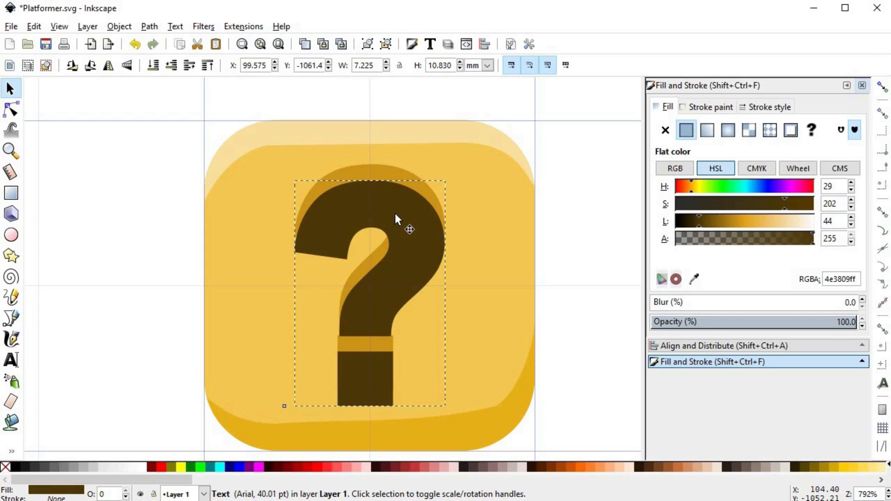
Subtract the lowered copy from the question mark duplicate behind it and darken the remaining shadow piece to lightness 80.
{"action": "left_click", "coordinate": [389, 168], "text": "shift"}
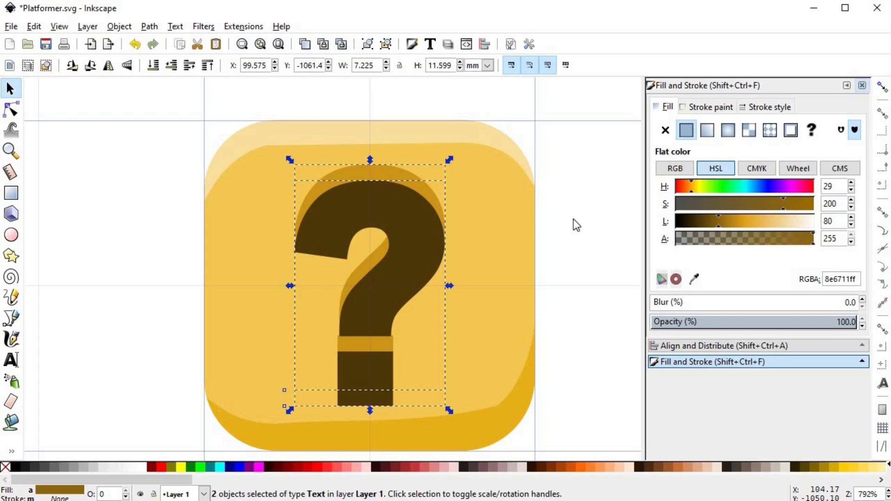
{"action": "key", "text": "ctrl+minus"}
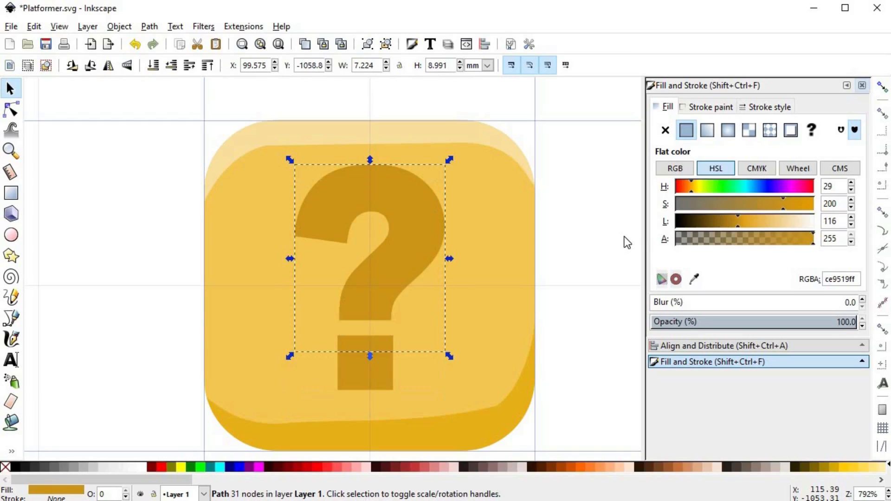
{"action": "left_click", "coordinate": [720, 222]}
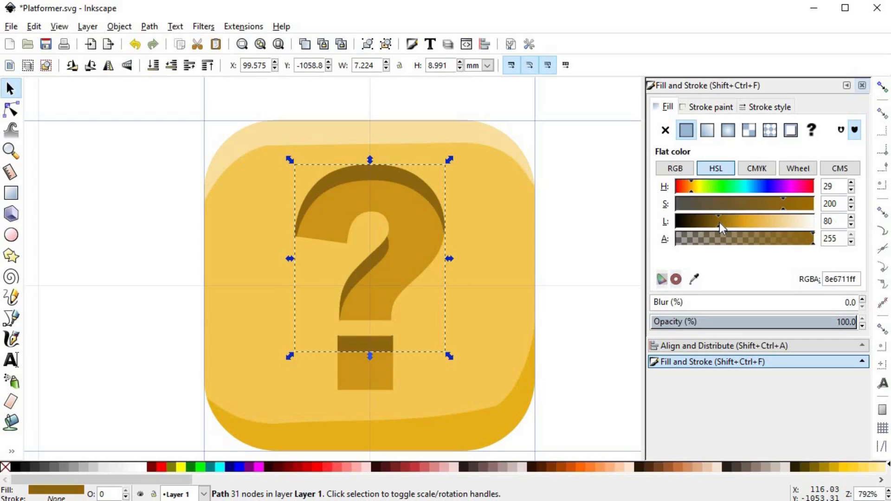
{"action": "scroll", "coordinate": [459, 261], "scroll_direction": "down", "scroll_amount": 6}
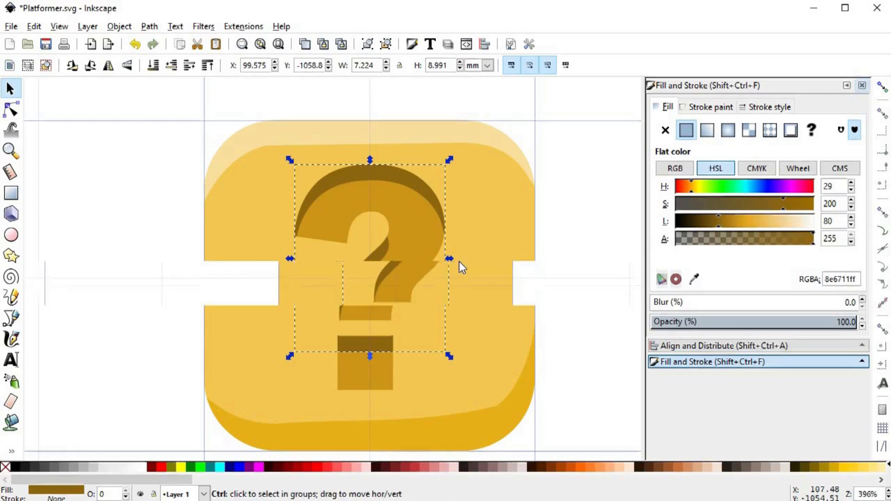
Duplicate the question mark twice, darken the top copy to lightness 17, and move it straight up about 0.4 mm.
{"action": "left_click", "coordinate": [494, 294]}
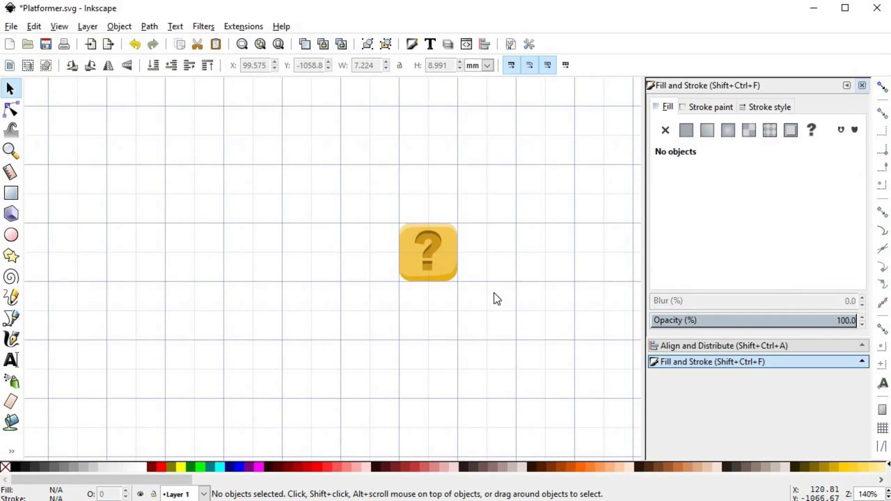
{"action": "scroll", "coordinate": [447, 260], "scroll_direction": "up", "scroll_amount": 5}
{"action": "left_click", "coordinate": [394, 211]}
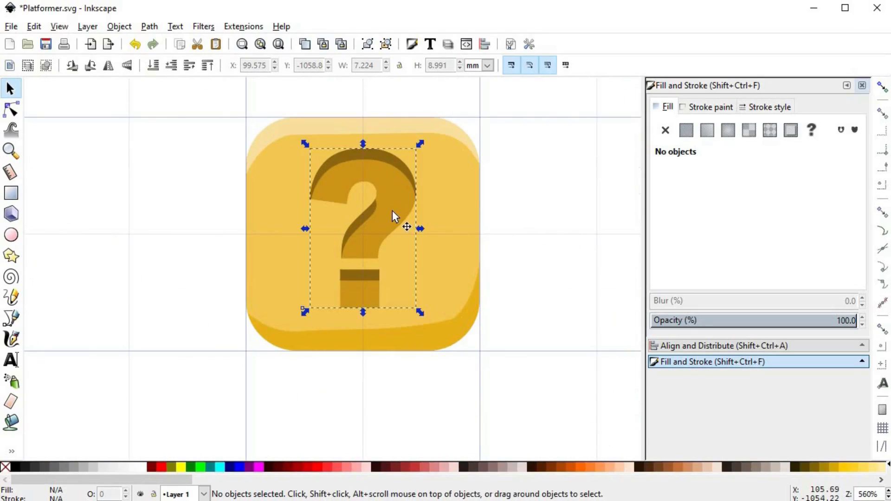
{"action": "key", "text": "ctrl+z"}
{"action": "left_click", "coordinate": [686, 219]}
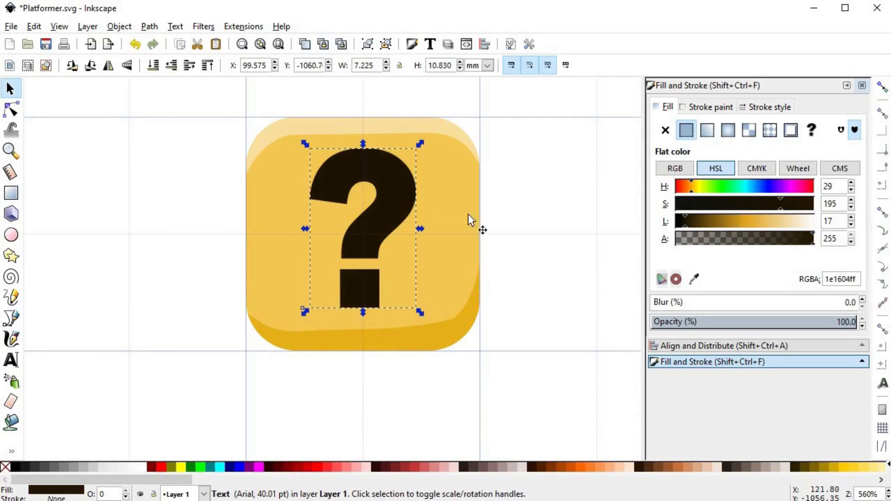
{"action": "left_click_drag", "start_coordinate": [380, 216], "coordinate": [371, 209]}
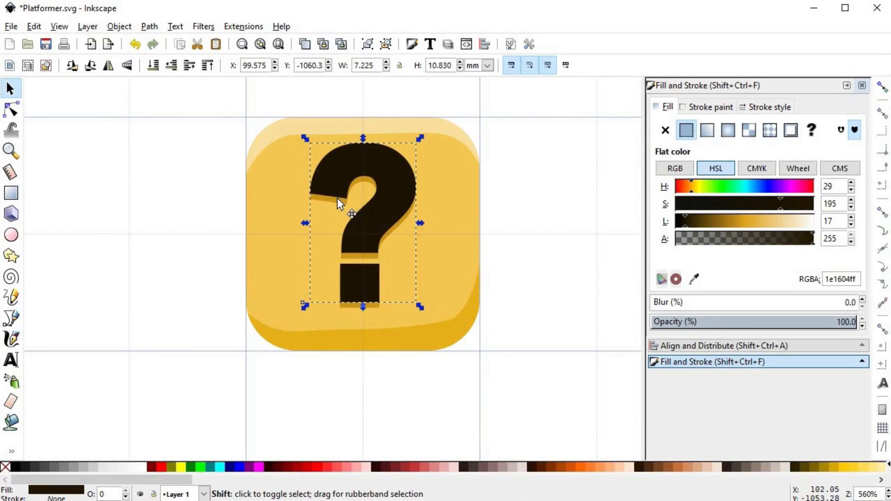
Subtract the raised copy from the question mark duplicate behind it and lighten the remaining highlight piece to lightness 178.
{"action": "left_click", "coordinate": [337, 197], "text": "shift"}
{"action": "key", "text": "ctrl+minus"}
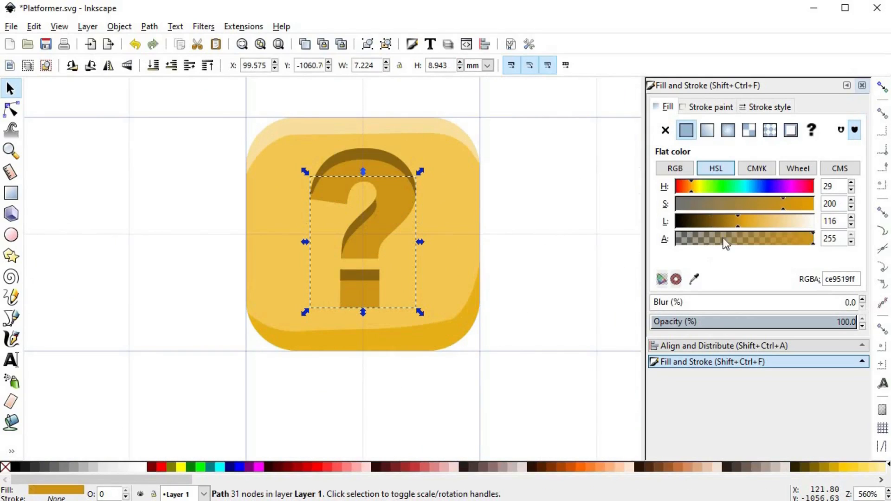
{"action": "left_click_drag", "start_coordinate": [759, 225], "coordinate": [773, 227]}
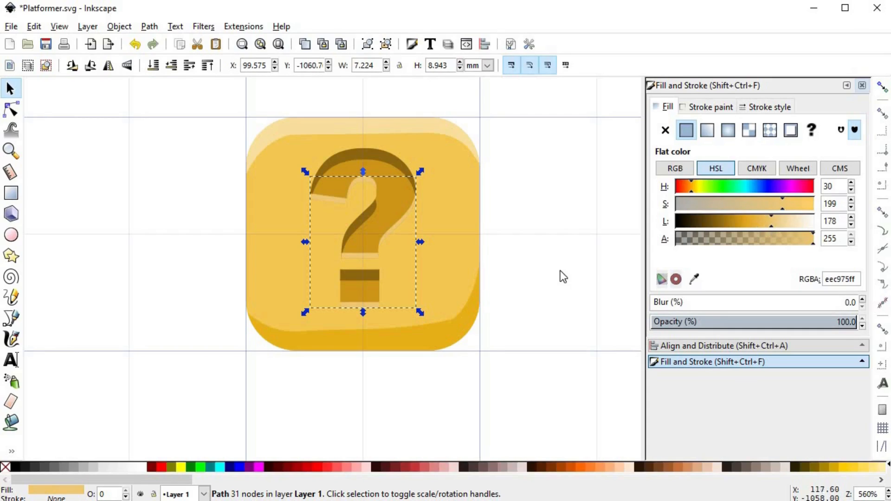
{"action": "key", "text": "Escape"}
{"action": "scroll", "coordinate": [472, 265], "scroll_direction": "down", "scroll_amount": 4}
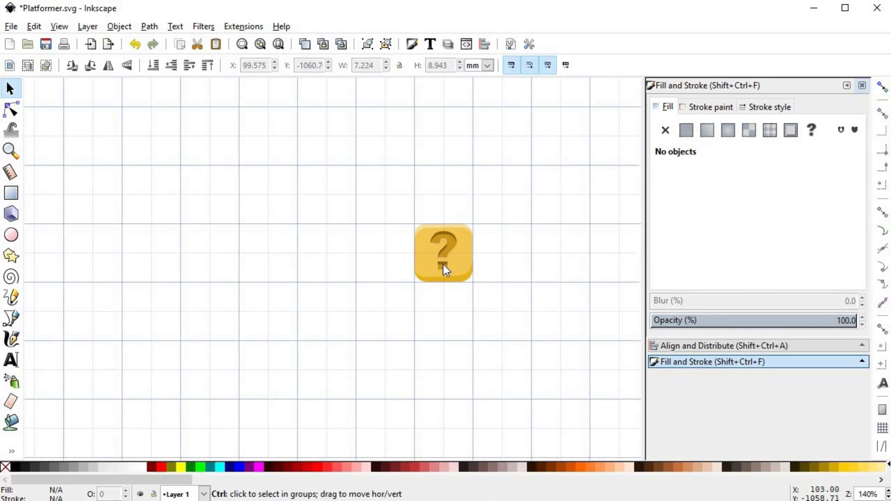
Select all question mark pieces together and stretch them vertically to about 11.7 mm tall, keeping their width.
{"action": "scroll", "coordinate": [444, 264], "scroll_direction": "up", "scroll_amount": 2}
{"action": "left_click_drag", "start_coordinate": [413, 163], "coordinate": [489, 318]}
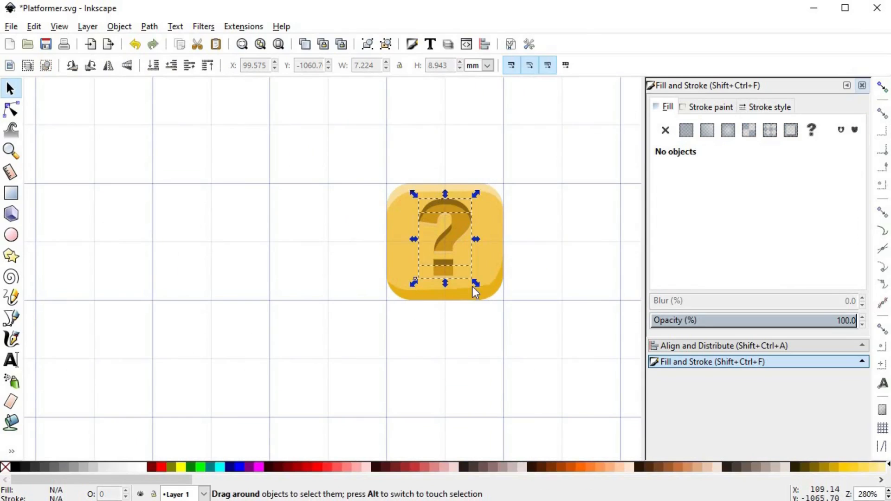
{"action": "scroll", "coordinate": [474, 289], "scroll_direction": "up", "scroll_amount": 2}
{"action": "left_click_drag", "start_coordinate": [419, 280], "coordinate": [417, 313]}
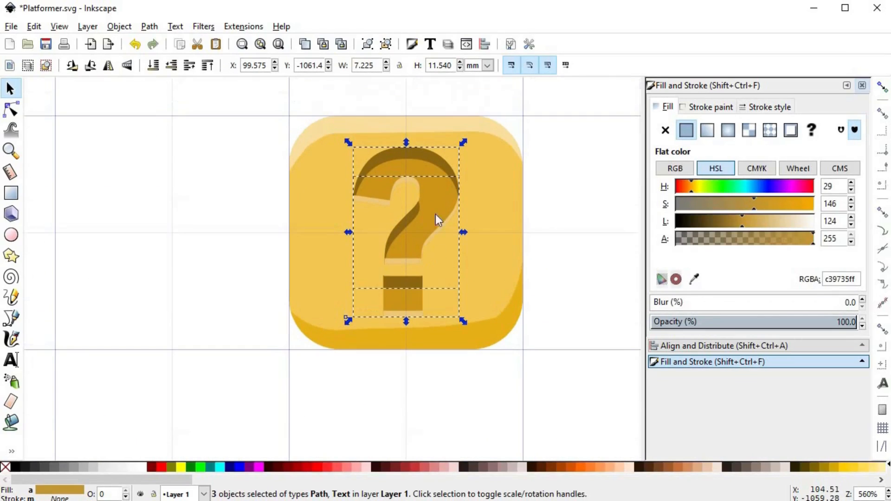
{"action": "left_click_drag", "start_coordinate": [403, 145], "coordinate": [407, 142]}
{"action": "left_click", "coordinate": [544, 310]}
{"action": "scroll", "coordinate": [545, 310], "scroll_direction": "down", "scroll_amount": 5}
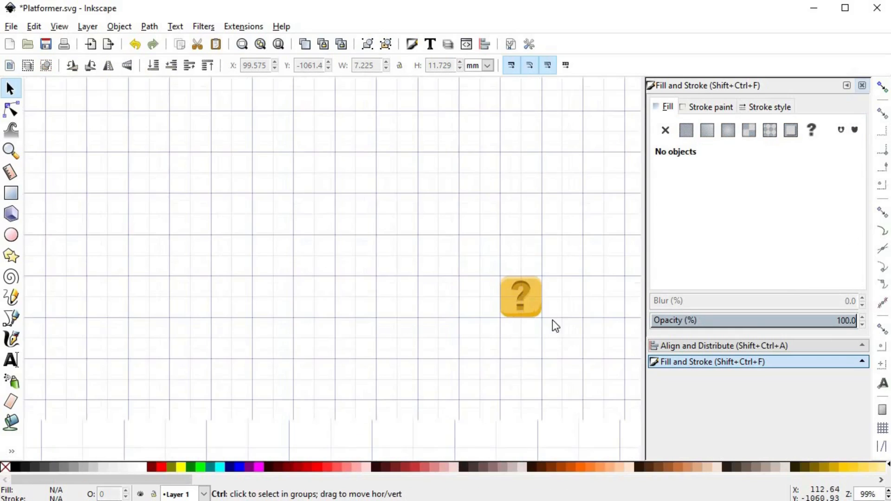
Duplicate the block's golden base rectangle and raise the copy above all other parts of the block.
{"action": "left_click_drag", "start_coordinate": [554, 327], "coordinate": [522, 282]}
{"action": "scroll", "coordinate": [521, 327], "scroll_direction": "up", "scroll_amount": 2}
{"action": "scroll", "coordinate": [517, 309], "scroll_direction": "up", "scroll_amount": 1}
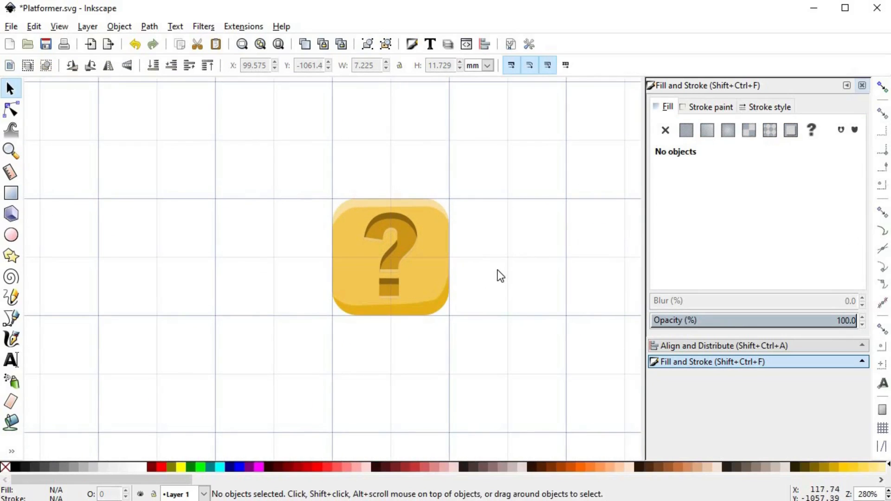
{"action": "scroll", "coordinate": [477, 277], "scroll_direction": "up", "scroll_amount": 1}
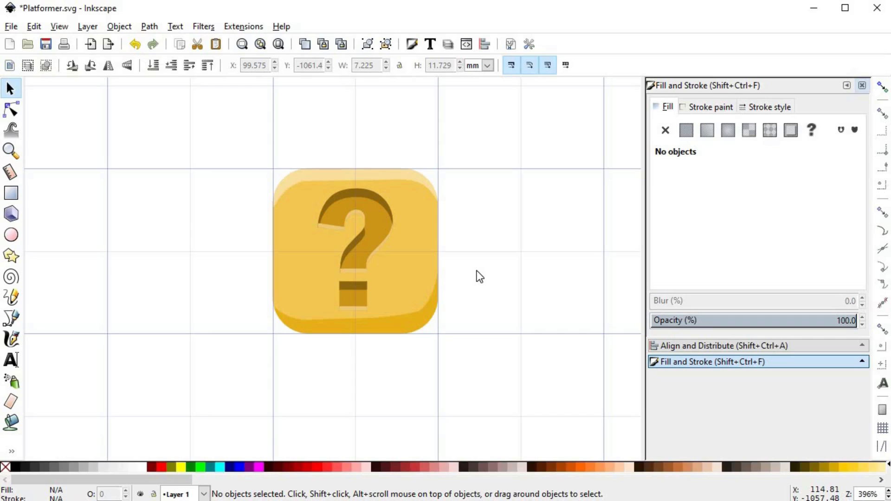
{"action": "key", "text": "alt"}
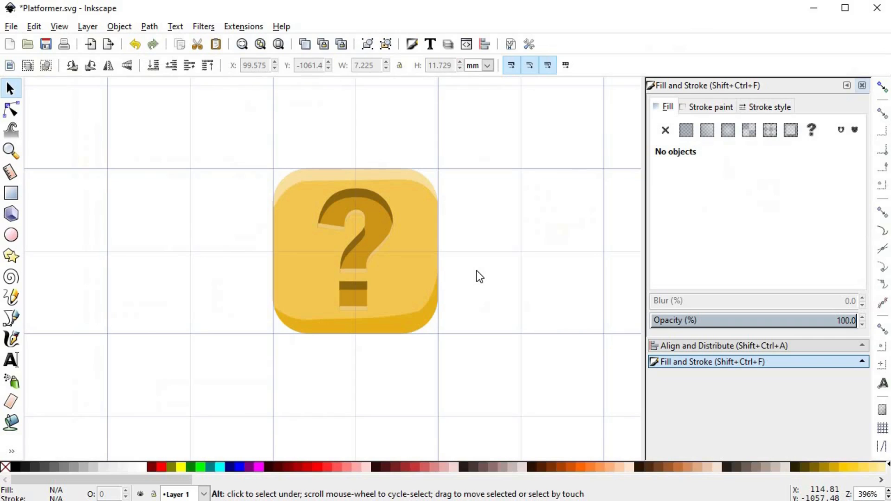
{"action": "left_click", "coordinate": [424, 244]}
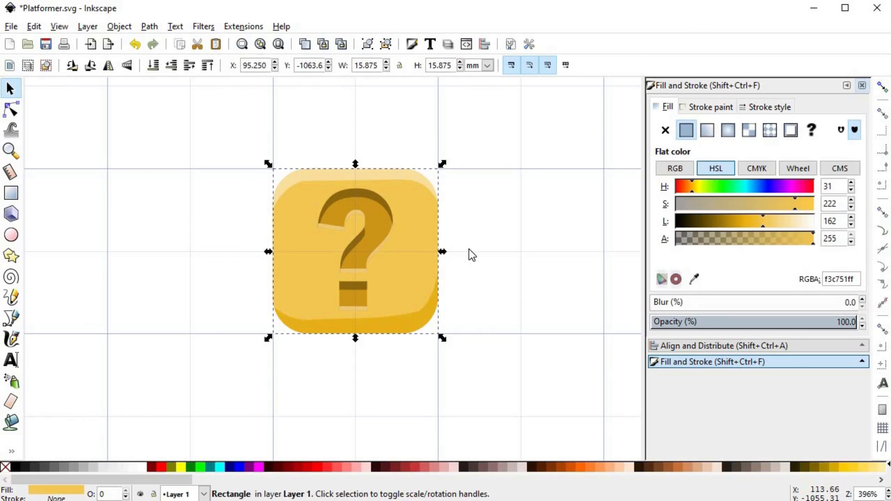
{"action": "key", "text": "Home"}
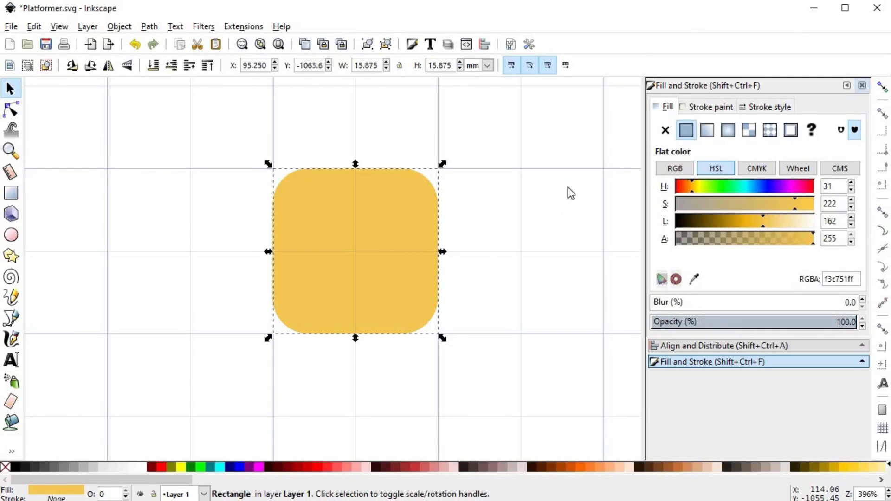
Remove the rectangle copy's fill and give it a flat stroke of hue 29, saturation 202 and lightness 86.
{"action": "left_click", "coordinate": [665, 130]}
{"action": "left_click", "coordinate": [704, 109]}
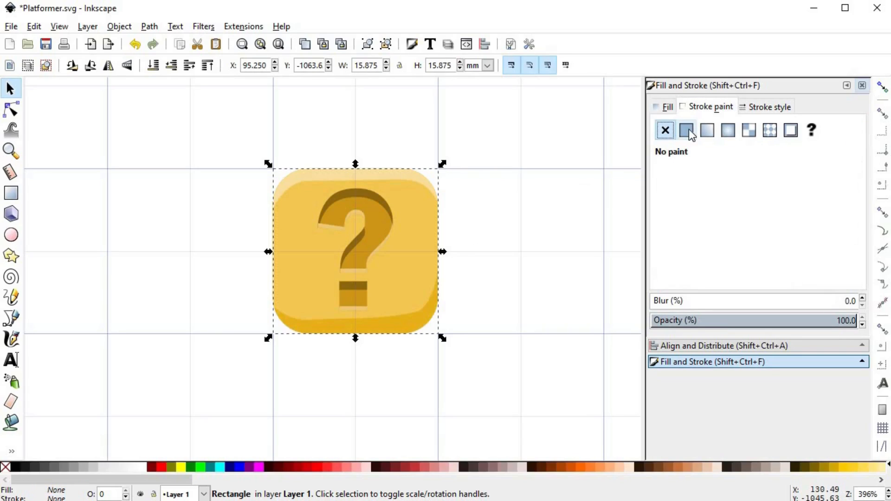
{"action": "left_click", "coordinate": [686, 130]}
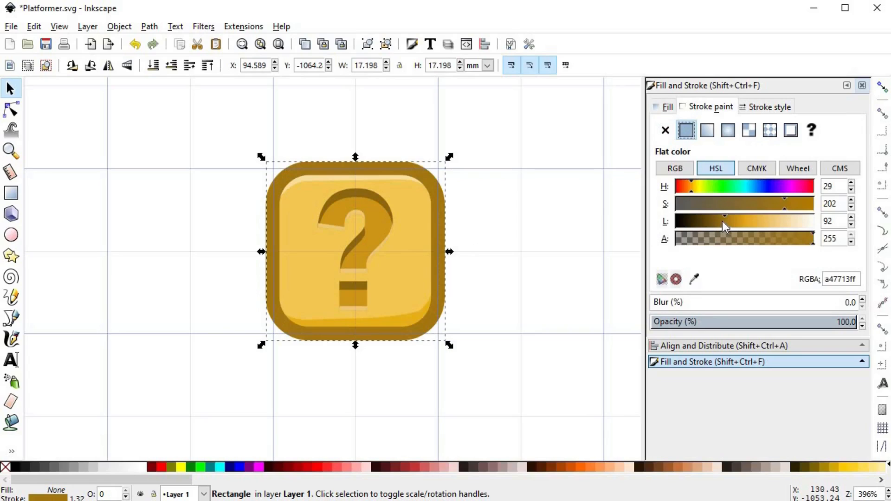
{"action": "left_click_drag", "start_coordinate": [725, 224], "coordinate": [723, 224]}
Send the outline rectangle behind all other parts of the block and set its stroke width to 6 px.
{"action": "left_click", "coordinate": [444, 219]}
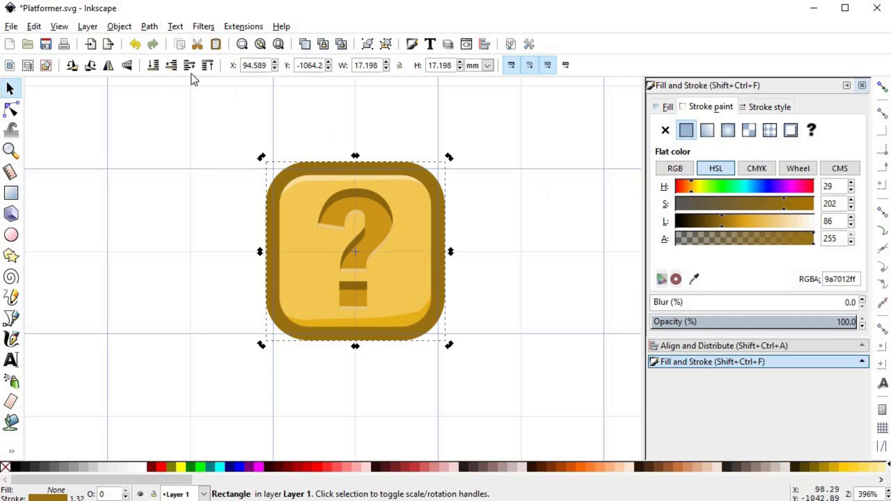
{"action": "left_click", "coordinate": [154, 65]}
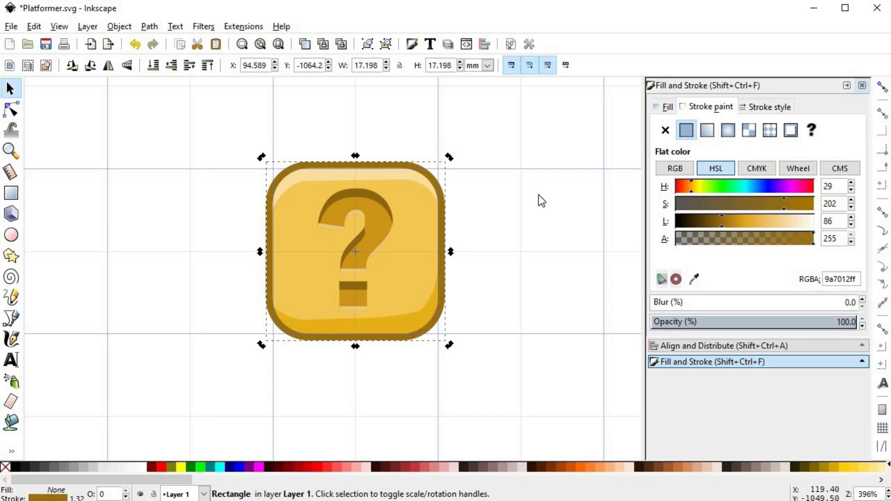
{"action": "left_click", "coordinate": [765, 107]}
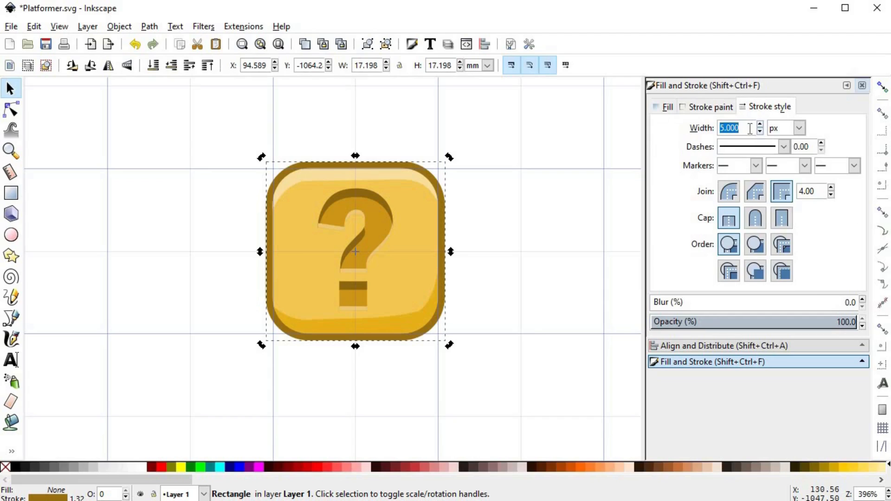
{"action": "double_click", "coordinate": [745, 128]}
{"action": "type", "text": "6"}
{"action": "key", "text": "Return"}
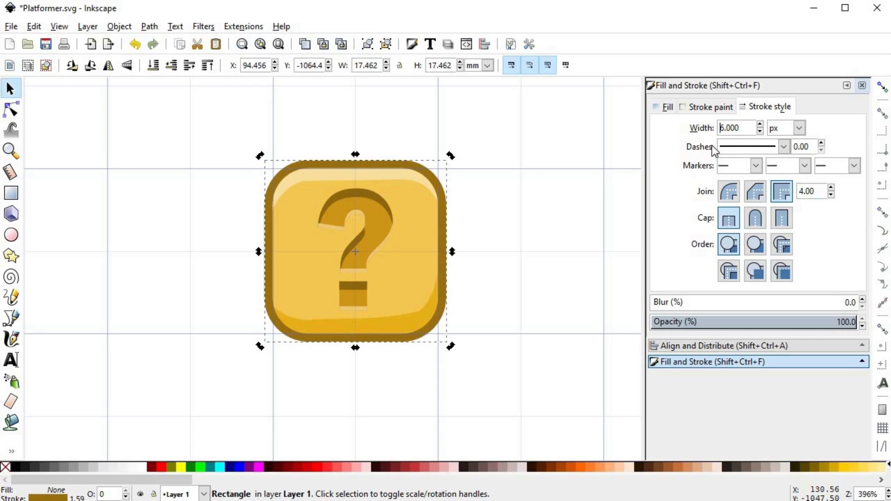
{"action": "left_click", "coordinate": [512, 242]}
Select every part of the question-mark block and group them into one object.
{"action": "scroll", "coordinate": [506, 246], "scroll_direction": "down", "scroll_amount": 4, "text": "ctrl"}
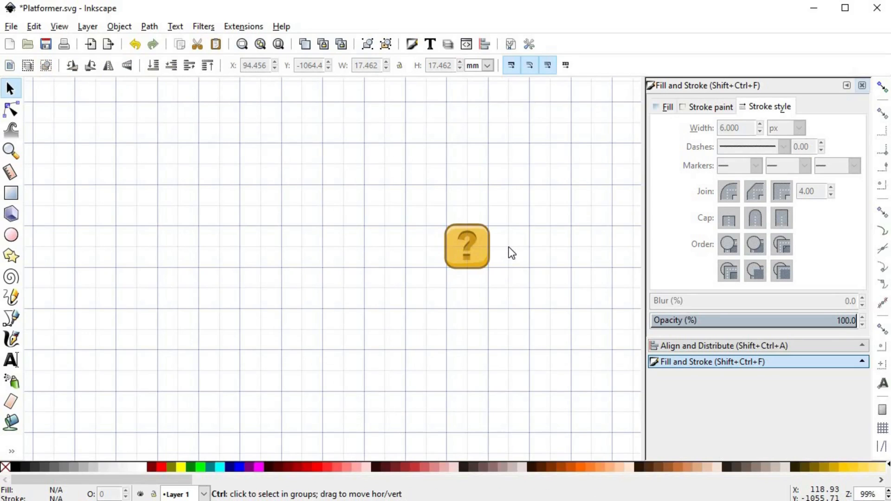
{"action": "scroll", "coordinate": [504, 242], "scroll_direction": "up", "scroll_amount": 4, "text": "ctrl"}
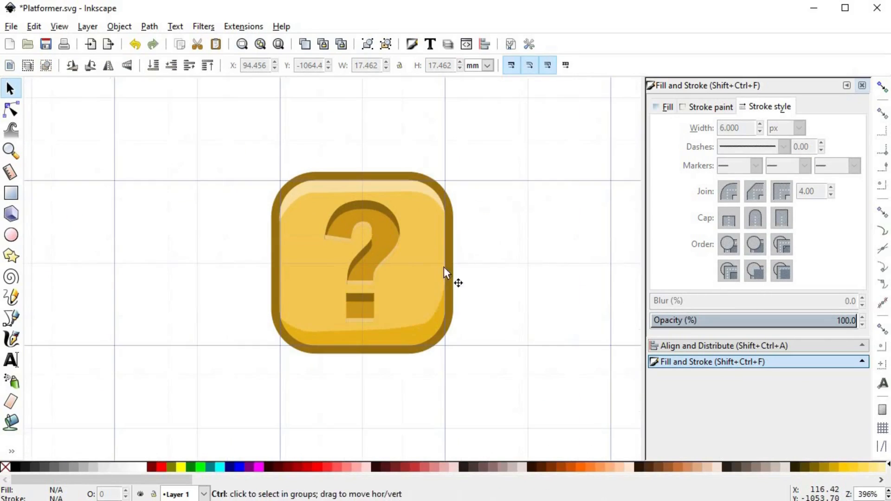
{"action": "key", "text": "space"}
{"action": "left_click_drag", "start_coordinate": [199, 110], "coordinate": [502, 299]}
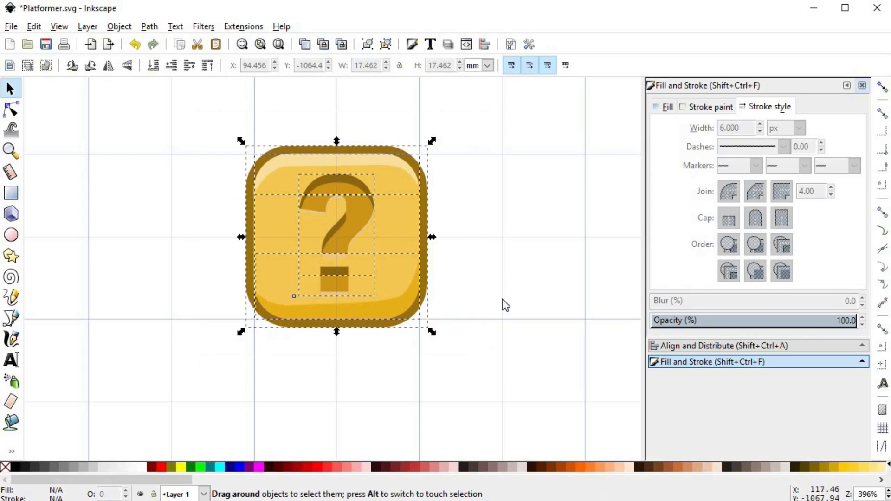
{"action": "key", "text": "ctrl+g"}
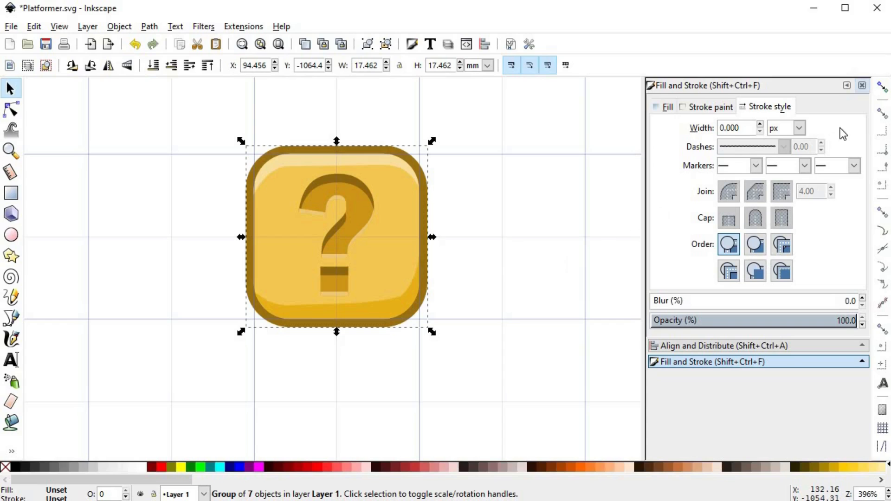
With snapping enabled, align the grouped block's corner to a grid intersection and scale it to a 15.875 mm square cell.
{"action": "left_click", "coordinate": [882, 87]}
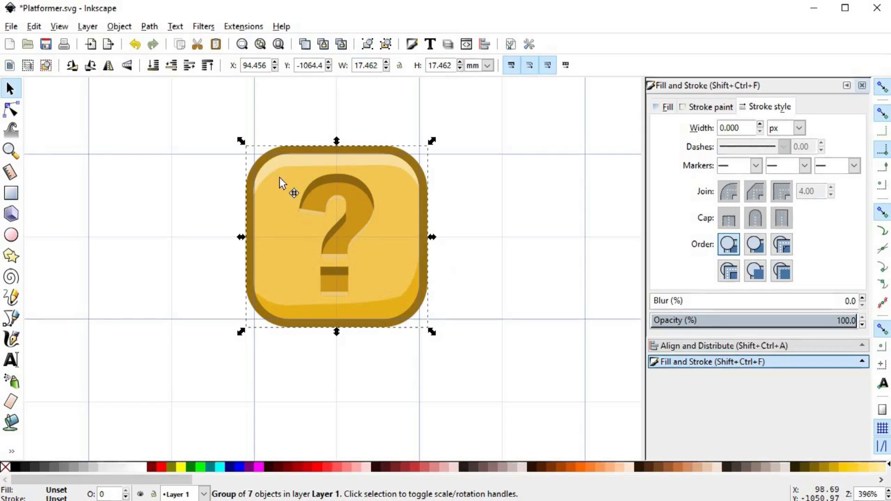
{"action": "left_click_drag", "start_coordinate": [280, 178], "coordinate": [289, 182]}
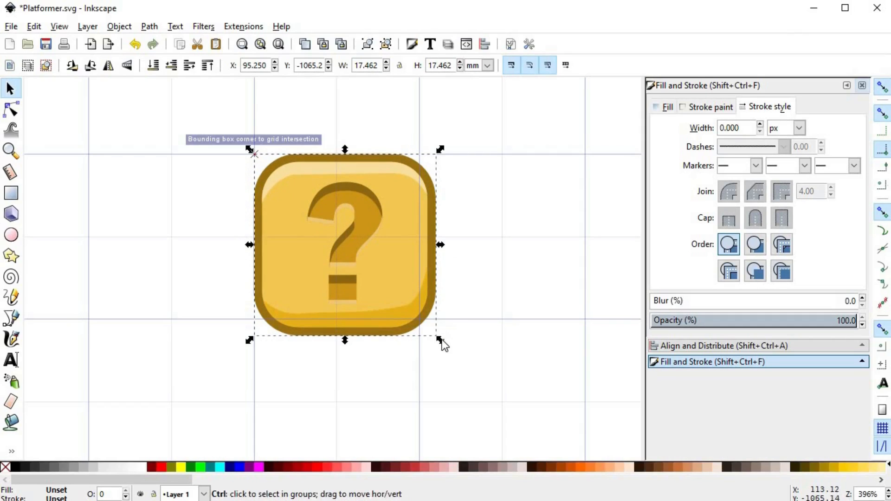
{"action": "left_click_drag", "start_coordinate": [439, 340], "coordinate": [425, 322]}
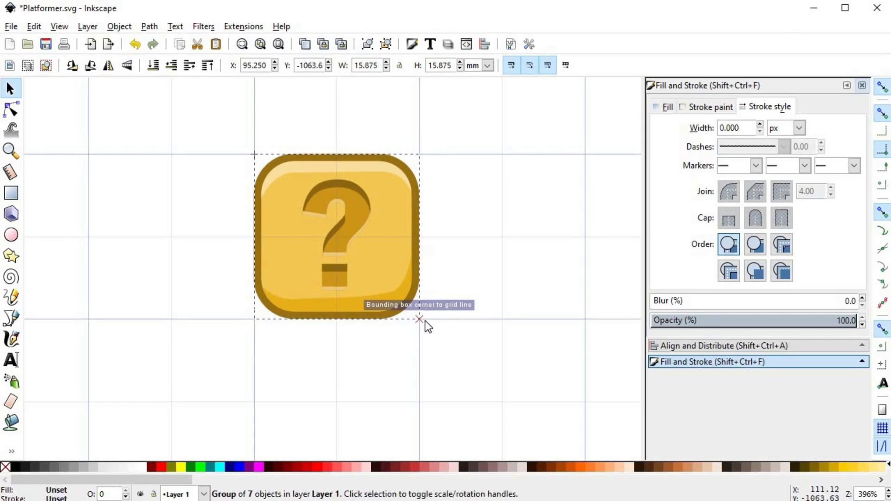
{"action": "left_click", "coordinate": [541, 246]}
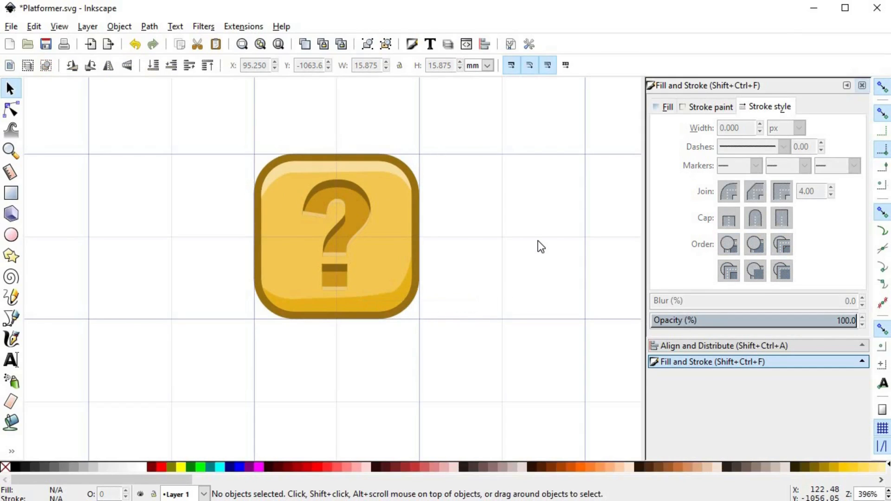
{"action": "scroll", "coordinate": [541, 246], "scroll_direction": "down", "scroll_amount": 2}
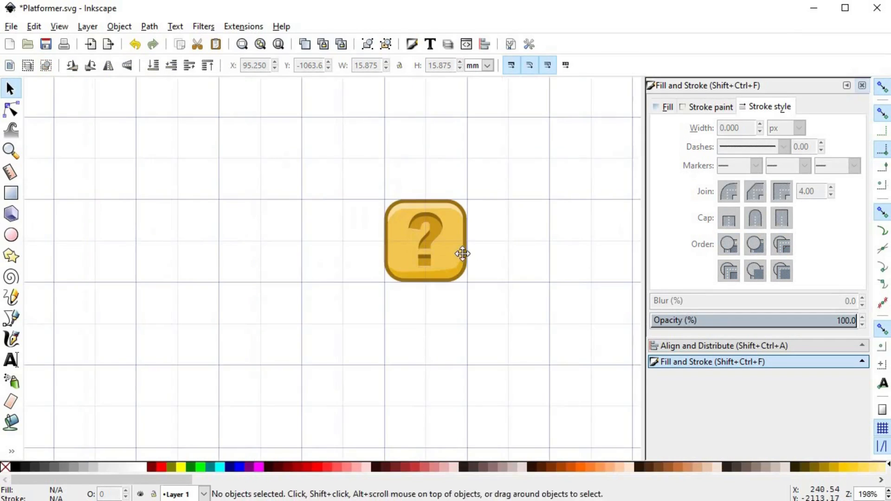
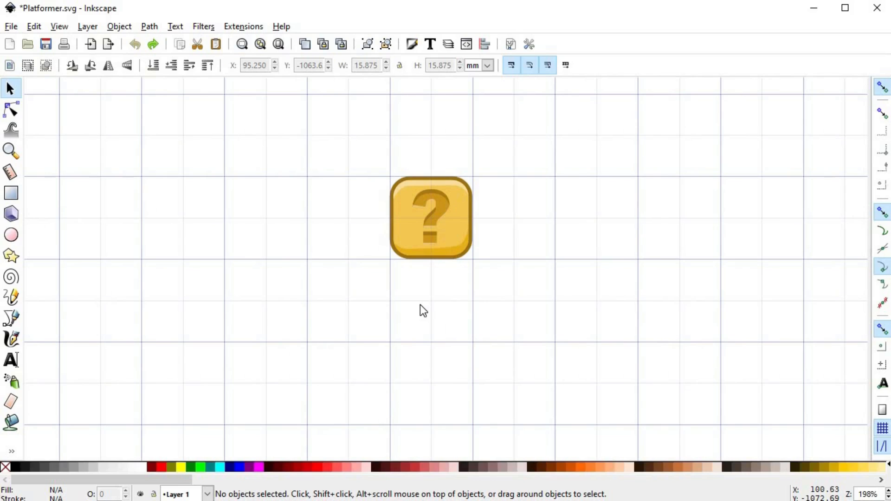
Select the golden rectangle individually inside the grouped block, clear the selection, and show an empty area of the grid.
{"action": "key", "text": "space"}
{"action": "left_click_drag", "start_coordinate": [419, 302], "coordinate": [239, 319]}
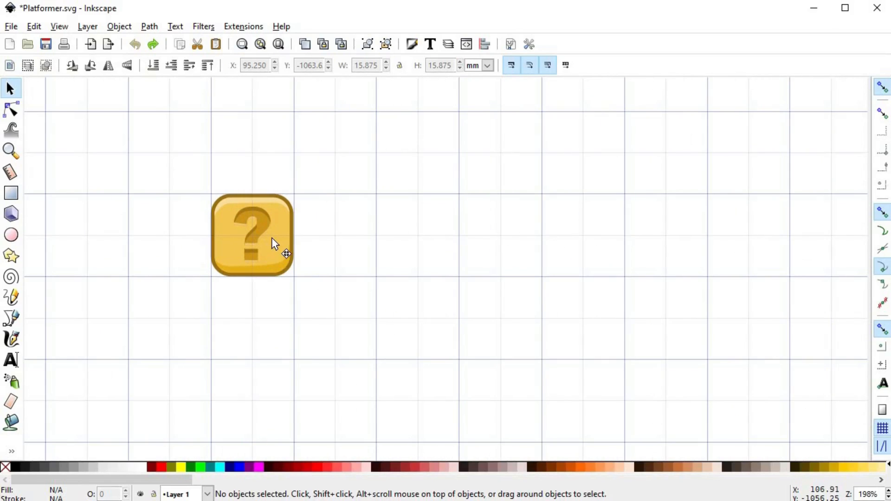
{"action": "left_click", "coordinate": [278, 239], "text": "ctrl"}
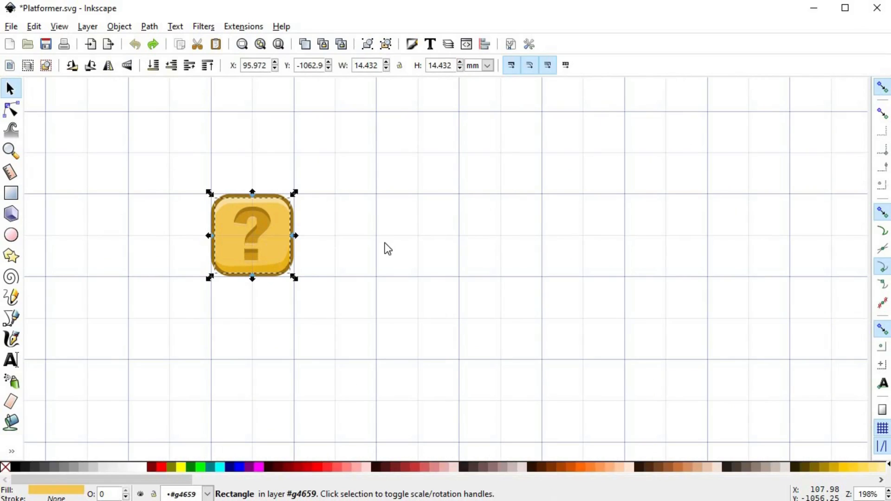
{"action": "left_click", "coordinate": [397, 242]}
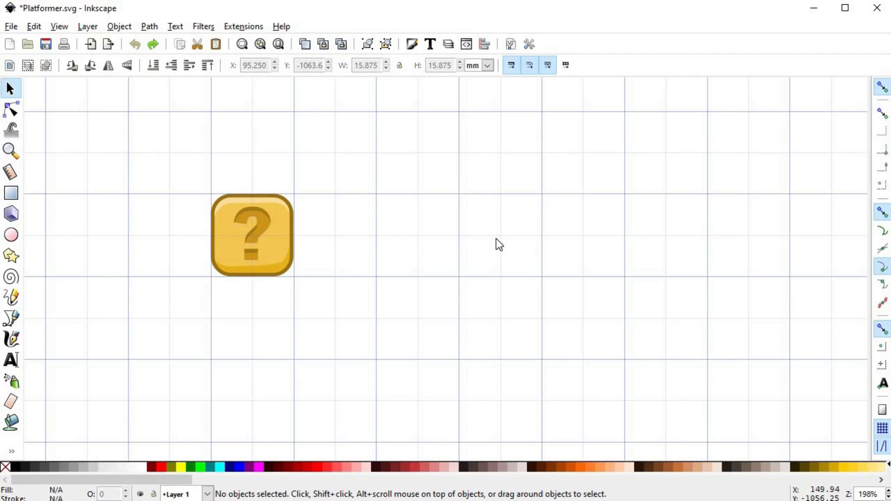
{"action": "left_click_drag", "start_coordinate": [436, 213], "coordinate": [510, 165]}
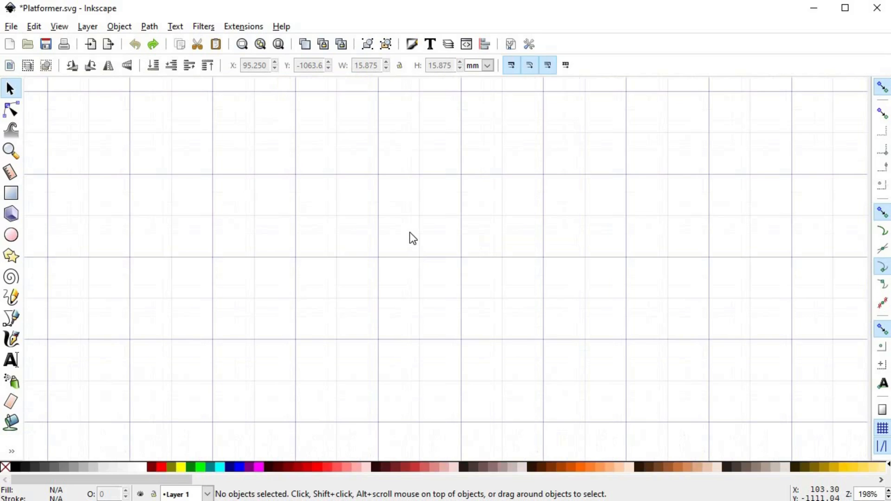
Paste the golden rounded rectangle, snap its corner to a grid intersection, and scale it to a 15.875 mm square cell.
{"action": "mouse_move", "coordinate": [419, 222]}
{"action": "left_mouse_down"}
{"action": "mouse_move", "coordinate": [420, 261]}
{"action": "mouse_move", "coordinate": [423, 233]}
{"action": "left_mouse_up"}
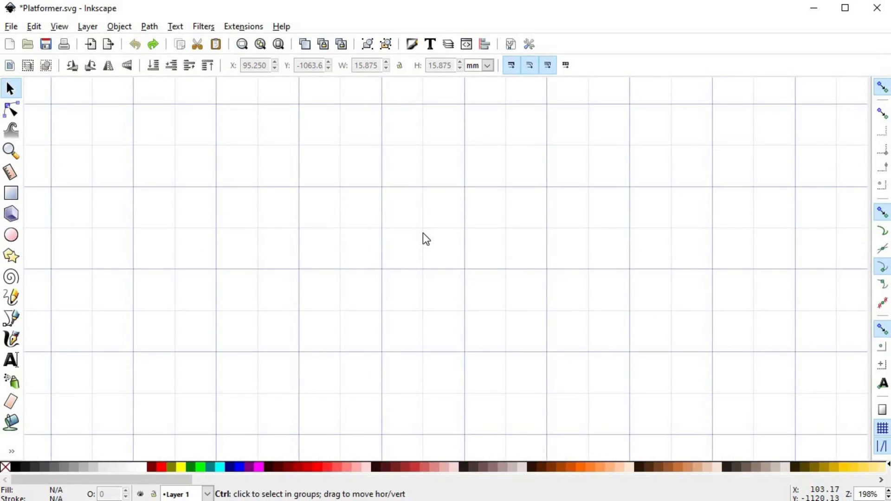
{"action": "key", "text": "ctrl+v"}
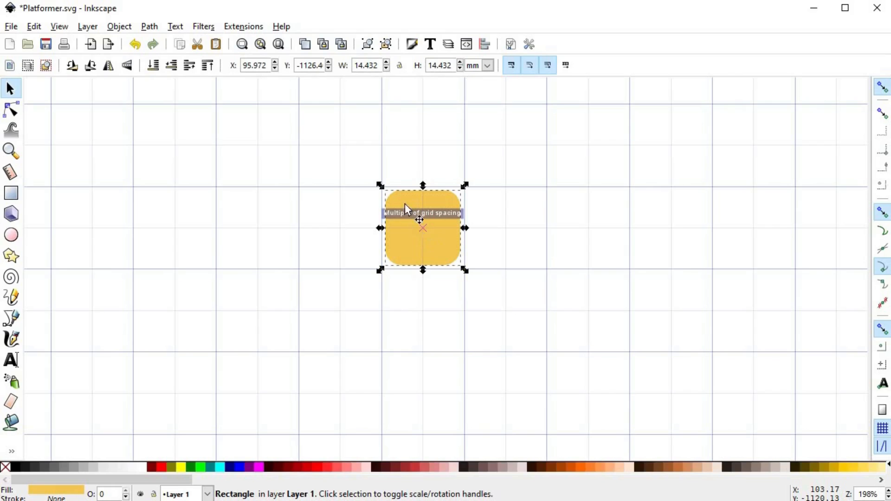
{"action": "scroll", "coordinate": [405, 208], "scroll_direction": "up", "scroll_amount": 2}
{"action": "left_click_drag", "start_coordinate": [360, 174], "coordinate": [356, 172]}
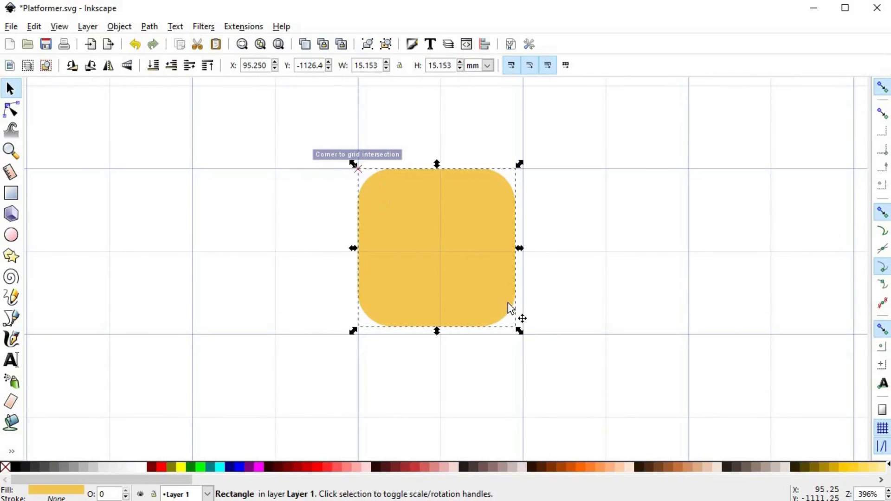
{"action": "left_click_drag", "start_coordinate": [517, 332], "coordinate": [528, 341]}
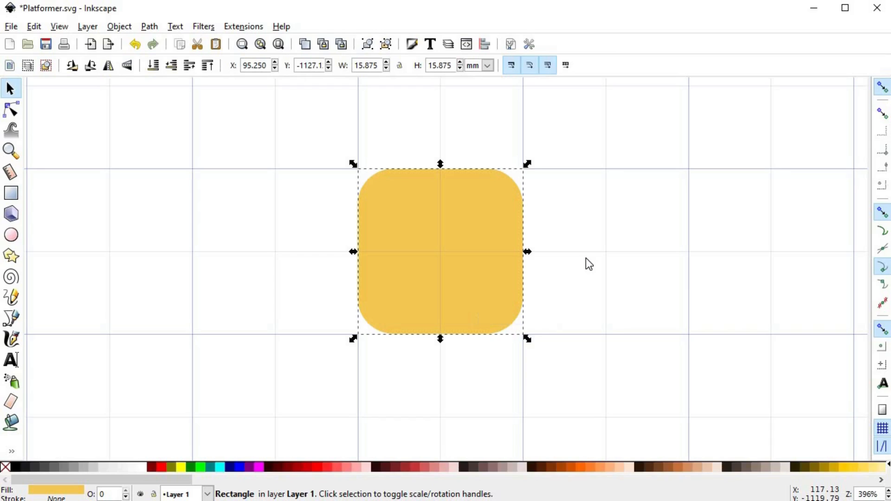
{"action": "key", "text": "Escape"}
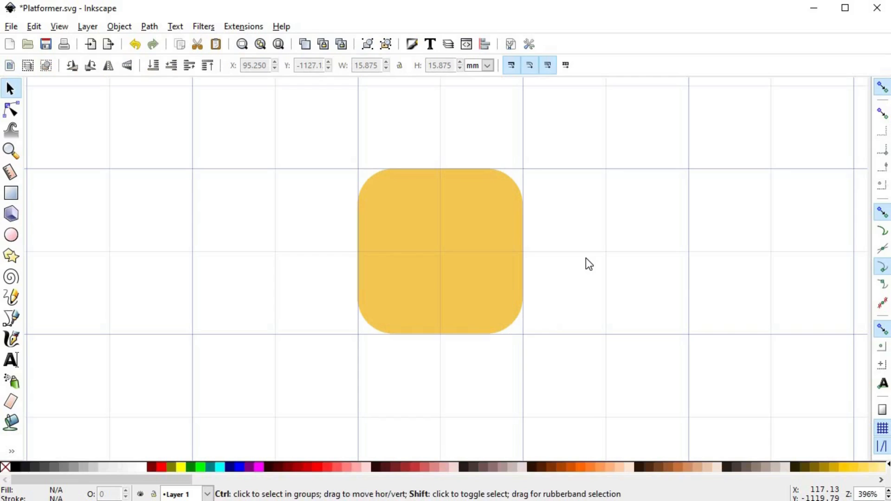
Recolour the rounded rectangle's fill to a darker, less saturated orange with hue 12.
{"action": "key", "text": "ctrl+shift+f"}
{"action": "left_click", "coordinate": [479, 249]}
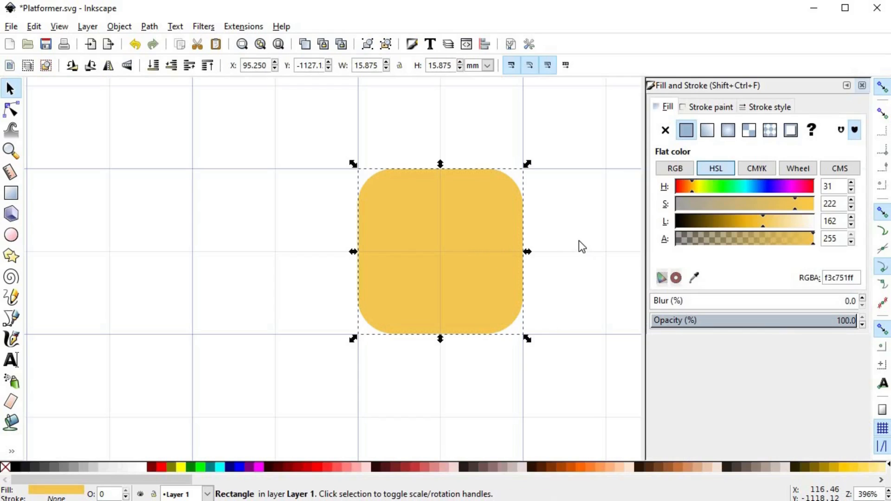
{"action": "left_click", "coordinate": [689, 189]}
{"action": "left_click_drag", "start_coordinate": [689, 188], "coordinate": [682, 188]}
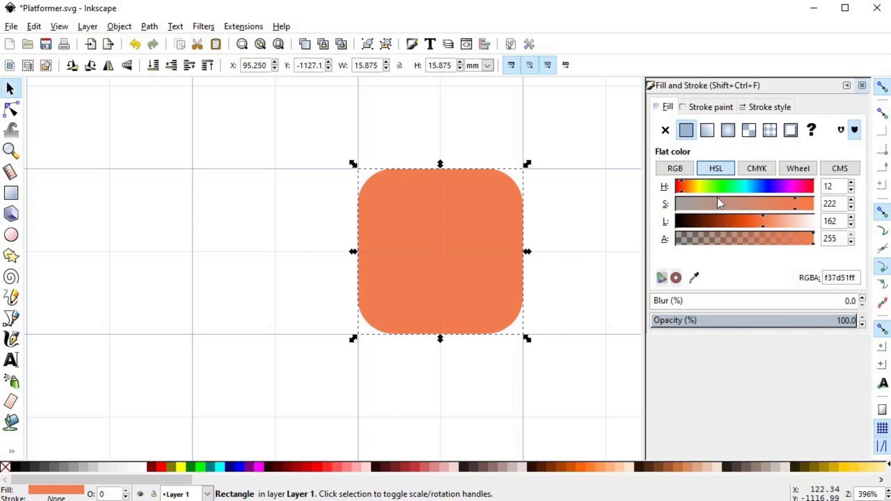
{"action": "left_click", "coordinate": [747, 221]}
{"action": "left_click_drag", "start_coordinate": [793, 203], "coordinate": [773, 201]}
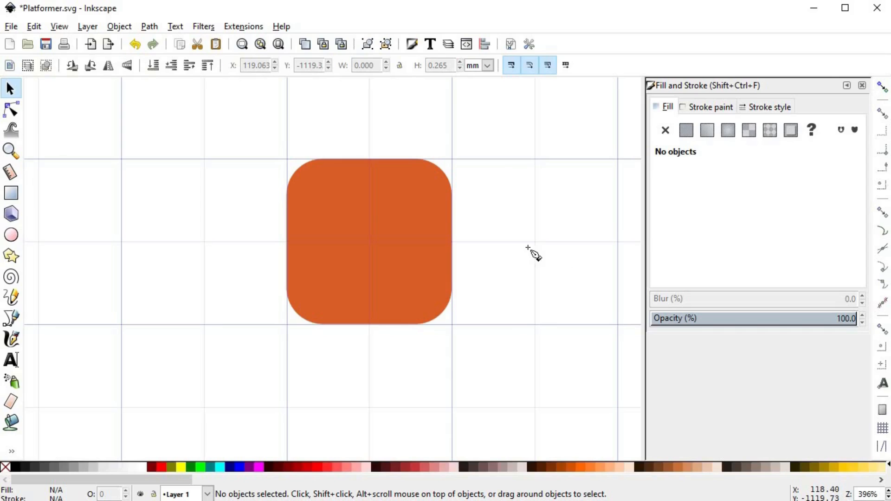
Draw two slightly slanted straight lines across the orange block, one through its upper part and one through its lower part.
{"action": "key", "text": "b"}
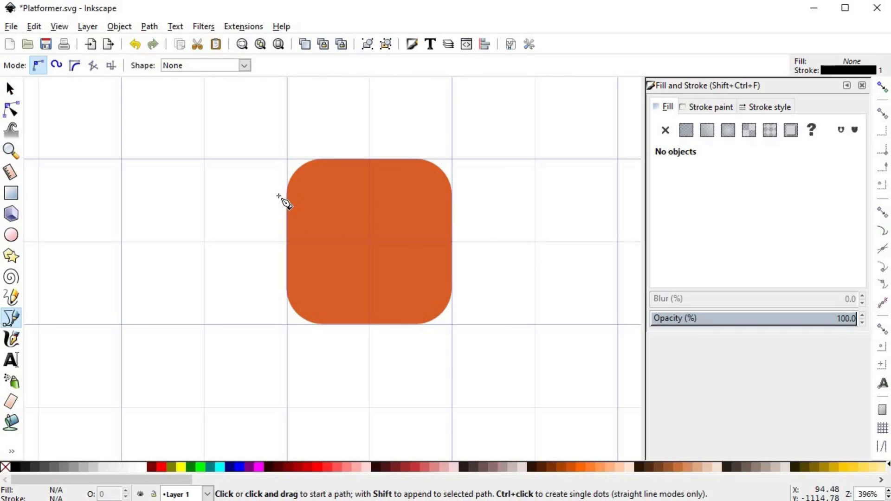
{"action": "left_click", "coordinate": [279, 195]}
{"action": "left_click", "coordinate": [487, 203]}
{"action": "key", "text": "Return"}
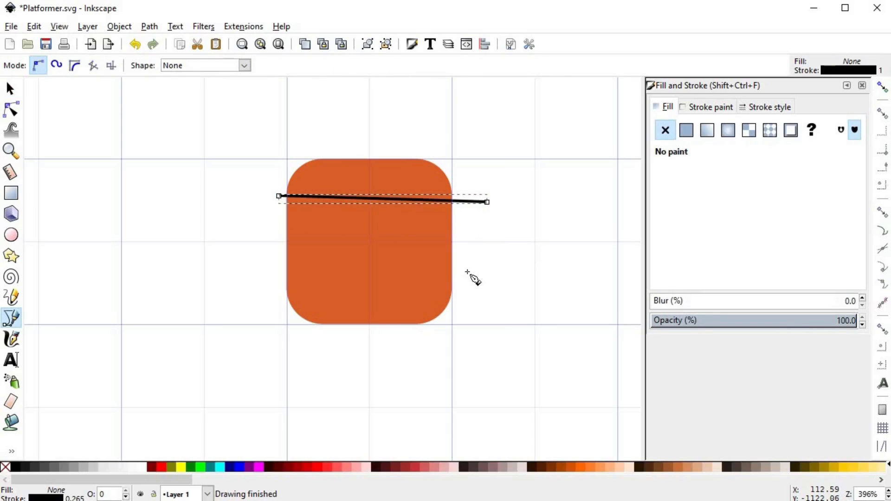
{"action": "left_click", "coordinate": [463, 279]}
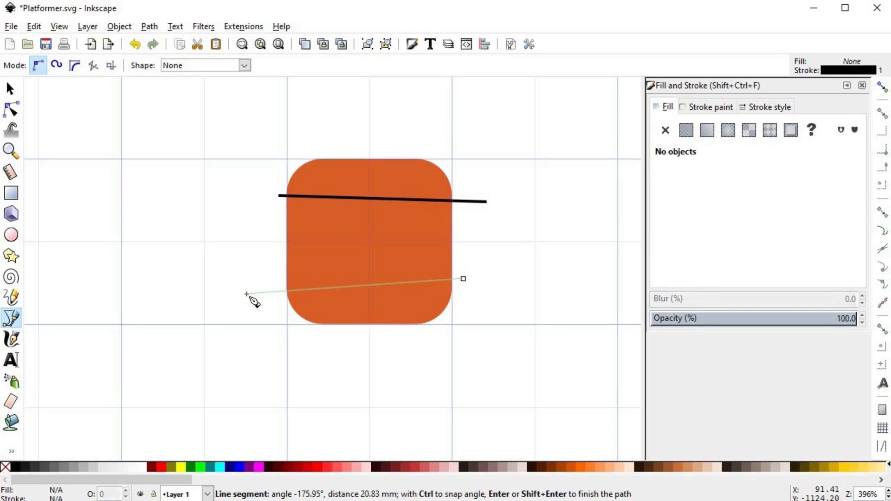
{"action": "left_click", "coordinate": [246, 294]}
{"action": "key", "text": "Return"}
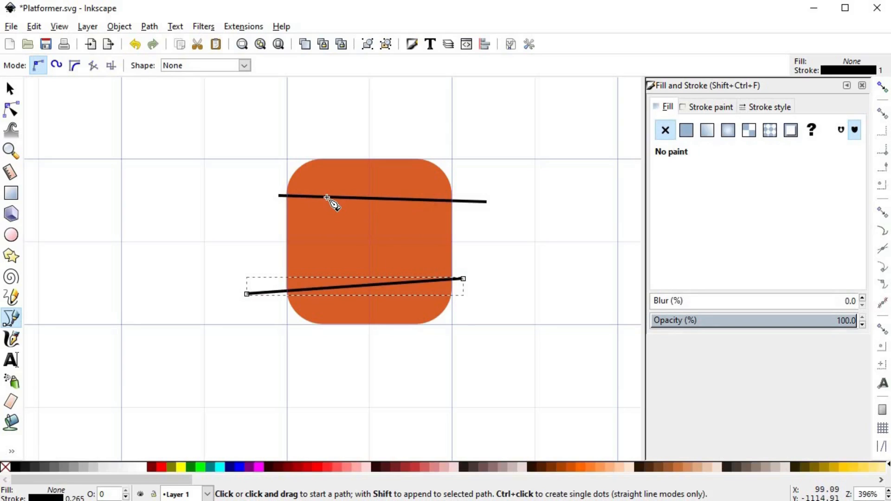
Draw three short upright brick joints: one between the slanted lines, one above the upper line, and one below the lower line.
{"action": "left_click", "coordinate": [328, 199]}
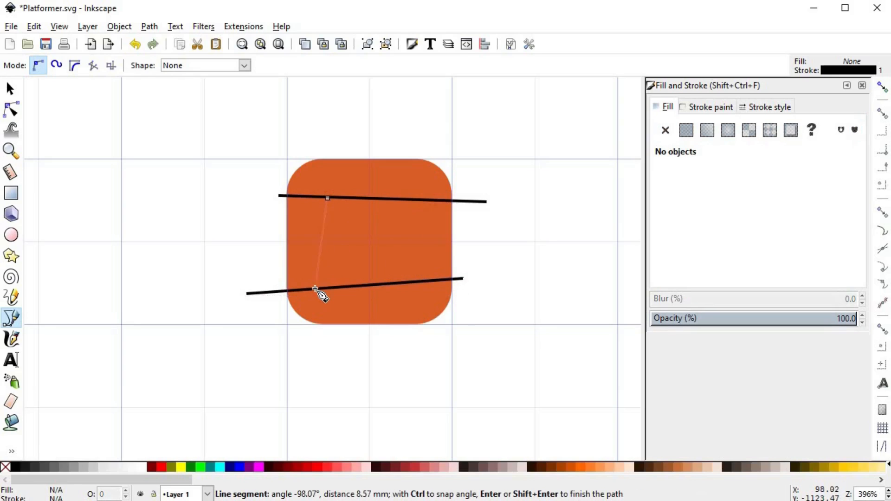
{"action": "double_click", "coordinate": [319, 289]}
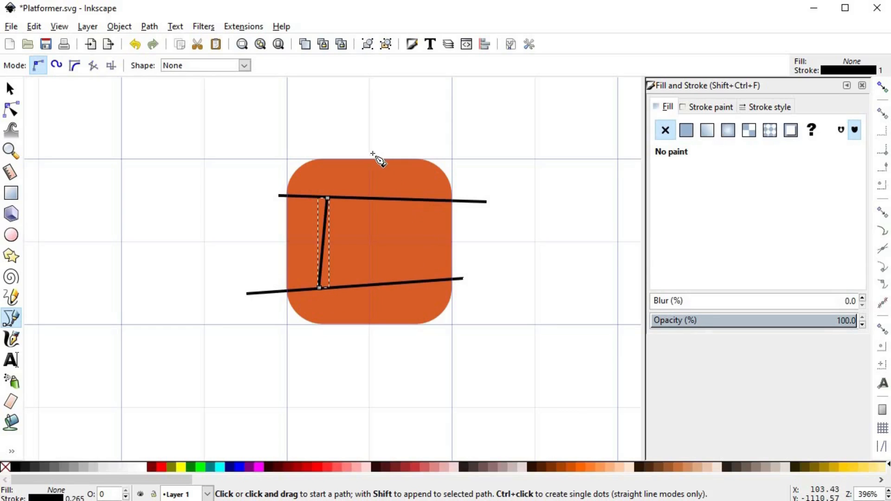
{"action": "left_click", "coordinate": [372, 152]}
{"action": "double_click", "coordinate": [375, 199]}
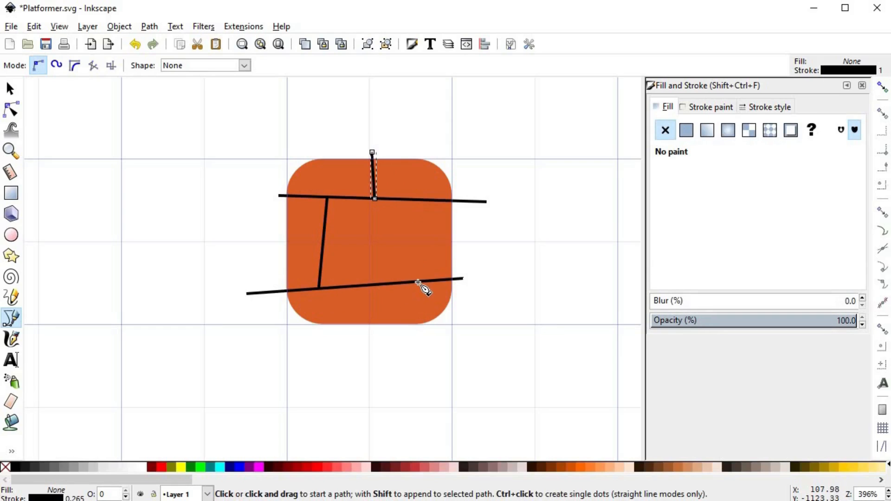
{"action": "left_click", "coordinate": [409, 283]}
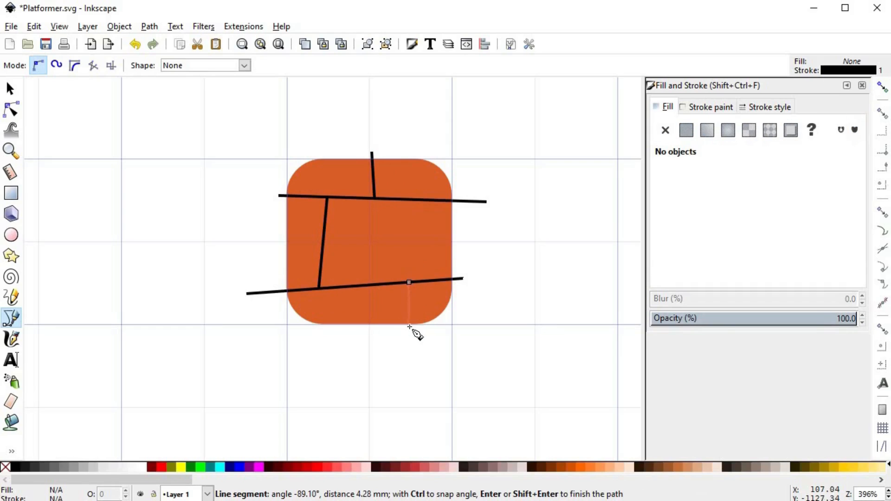
{"action": "left_click", "coordinate": [409, 330]}
{"action": "key", "text": "Return"}
Adjust the end nodes of the upright line between the two slanted lines so it stands nearly vertical, and clear the selection.
{"action": "key", "text": "s"}
{"action": "left_click", "coordinate": [483, 320]}
{"action": "scroll", "coordinate": [483, 320], "scroll_direction": "up", "scroll_amount": 1}
{"action": "double_click", "coordinate": [316, 285]}
{"action": "left_click_drag", "start_coordinate": [315, 307], "coordinate": [318, 306]}
{"action": "mouse_move", "coordinate": [324, 215]}
{"action": "left_mouse_down"}
{"action": "mouse_move", "coordinate": [276, 210]}
{"action": "mouse_move", "coordinate": [320, 213]}
{"action": "left_mouse_up"}
{"action": "left_click", "coordinate": [278, 215]}
{"action": "left_click", "coordinate": [322, 223]}
{"action": "key", "text": "s"}
{"action": "left_click", "coordinate": [508, 260]}
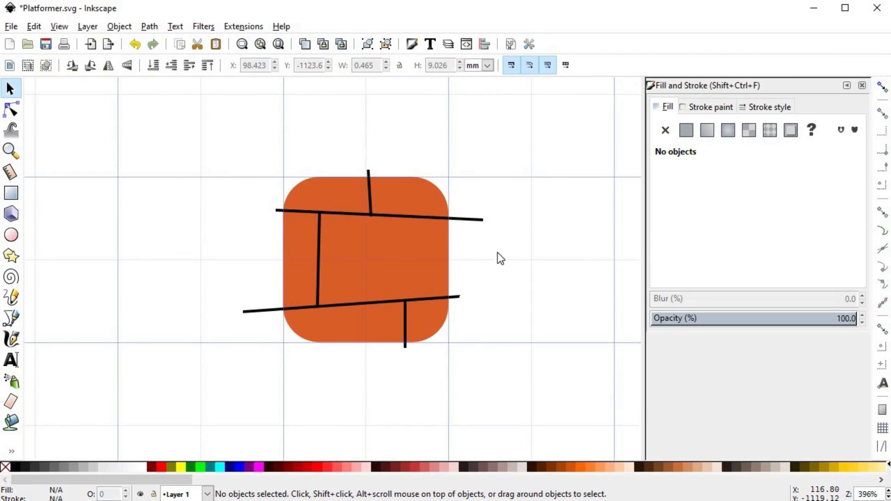
Select all five brick lines and set their stroke width to 3 px.
{"action": "left_click", "coordinate": [476, 218]}
{"action": "left_click", "coordinate": [370, 181], "text": "shift"}
{"action": "left_click", "coordinate": [320, 250], "text": "shift"}
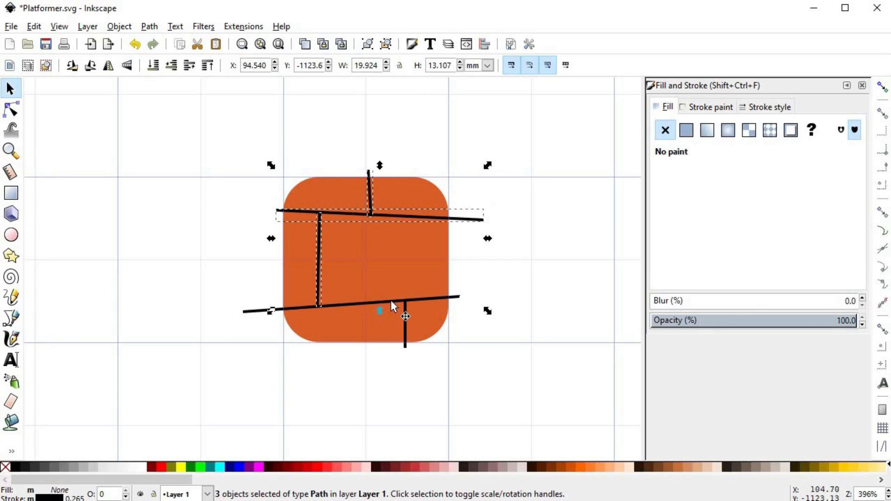
{"action": "left_click", "coordinate": [391, 300], "text": "shift"}
{"action": "left_click", "coordinate": [406, 339], "text": "shift"}
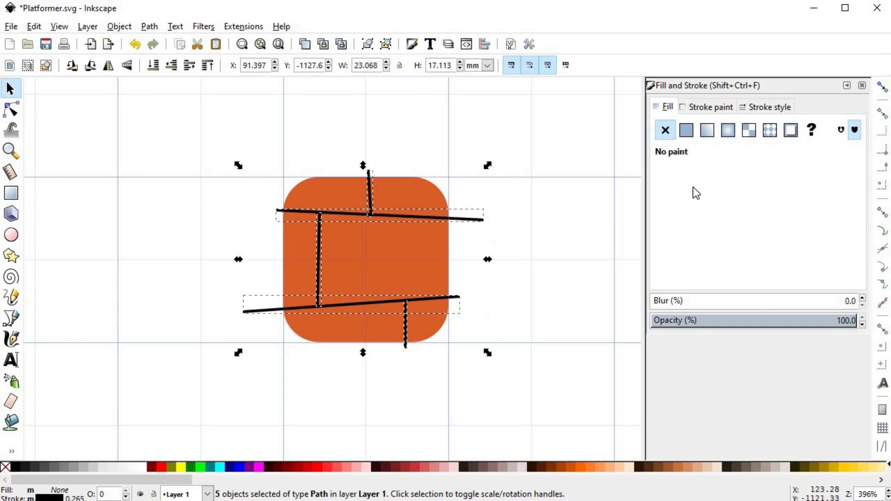
{"action": "left_click", "coordinate": [773, 106]}
{"action": "left_click", "coordinate": [800, 128]}
{"action": "left_click", "coordinate": [788, 194]}
{"action": "type", "text": "3"}
{"action": "key", "text": "Return"}
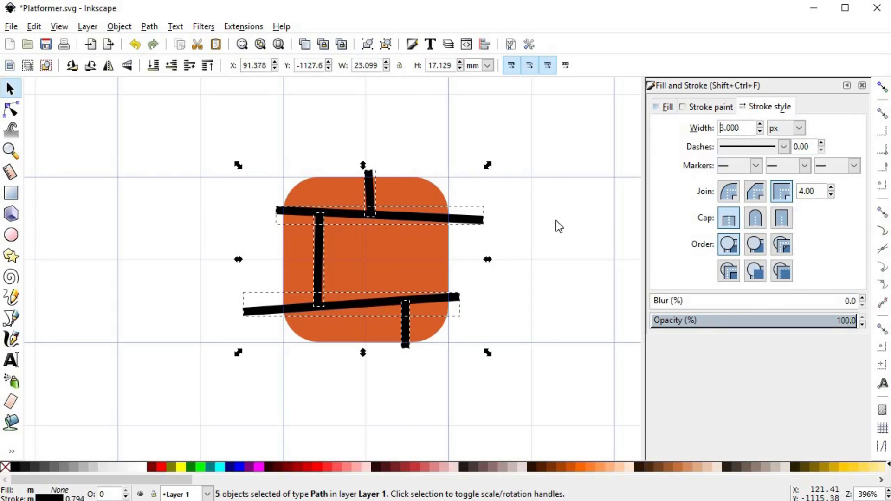
{"action": "left_click", "coordinate": [511, 233]}
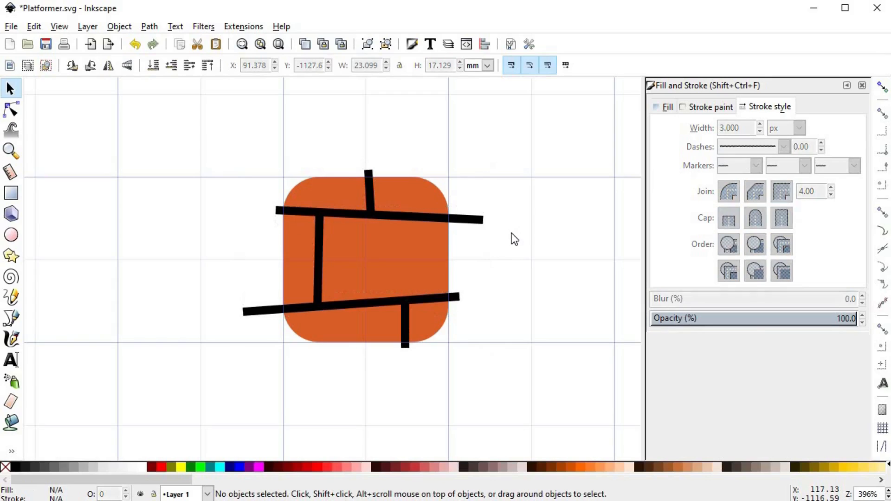
Sample the block's orange as the stroke colour of all five lines and darken it to brown 743114ff.
{"action": "left_click", "coordinate": [351, 212]}
{"action": "left_click", "coordinate": [370, 185], "text": "shift"}
{"action": "left_click", "coordinate": [319, 242], "text": "shift"}
{"action": "left_click", "coordinate": [381, 302], "text": "shift"}
{"action": "left_click", "coordinate": [405, 325], "text": "shift"}
{"action": "key", "text": "d"}
{"action": "left_click", "coordinate": [428, 243], "text": "shift"}
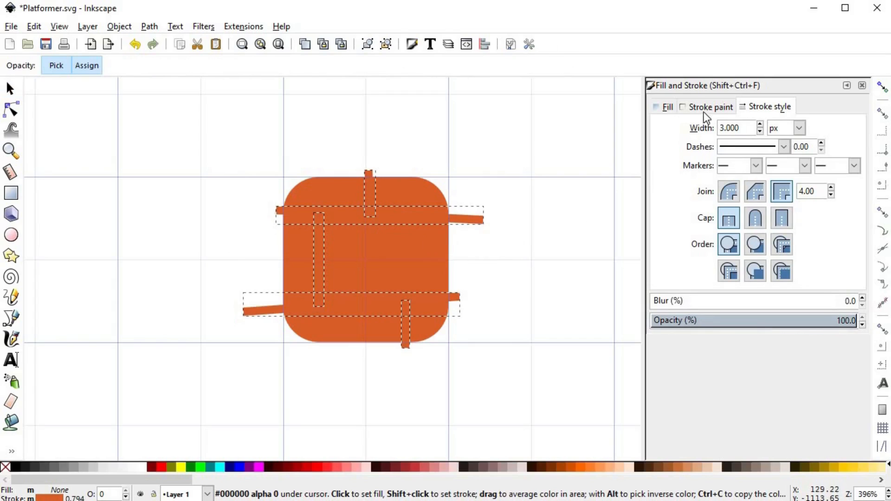
{"action": "left_click", "coordinate": [704, 107]}
{"action": "left_click_drag", "start_coordinate": [726, 223], "coordinate": [714, 218]}
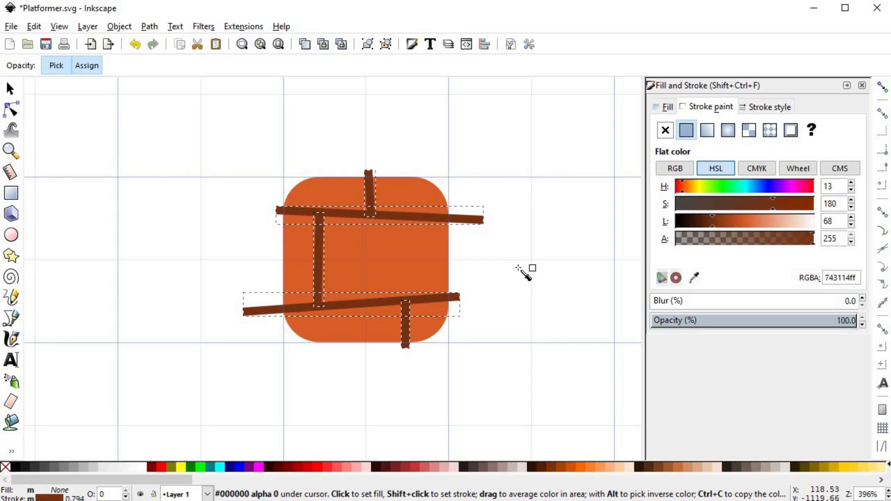
{"action": "key", "text": "s"}
{"action": "left_click", "coordinate": [548, 264]}
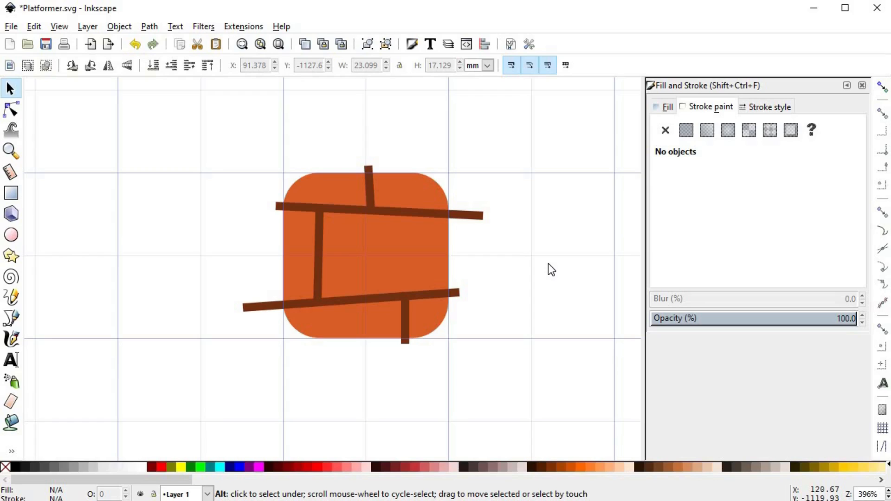
Select all five brown lines, convert their strokes to paths, and combine them into one path.
{"action": "left_click", "coordinate": [369, 171]}
{"action": "left_click", "coordinate": [458, 214], "text": "shift"}
{"action": "left_click", "coordinate": [317, 249], "text": "shift"}
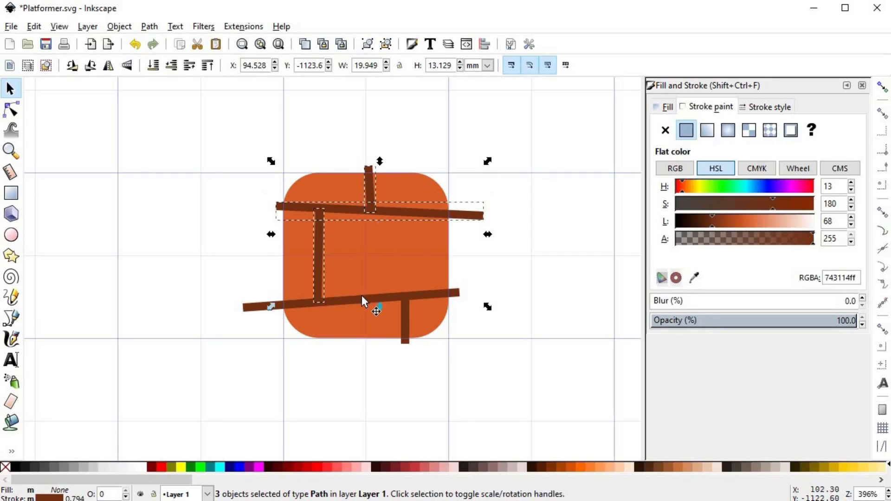
{"action": "left_click", "coordinate": [361, 296], "text": "shift"}
{"action": "left_click", "coordinate": [406, 331], "text": "shift"}
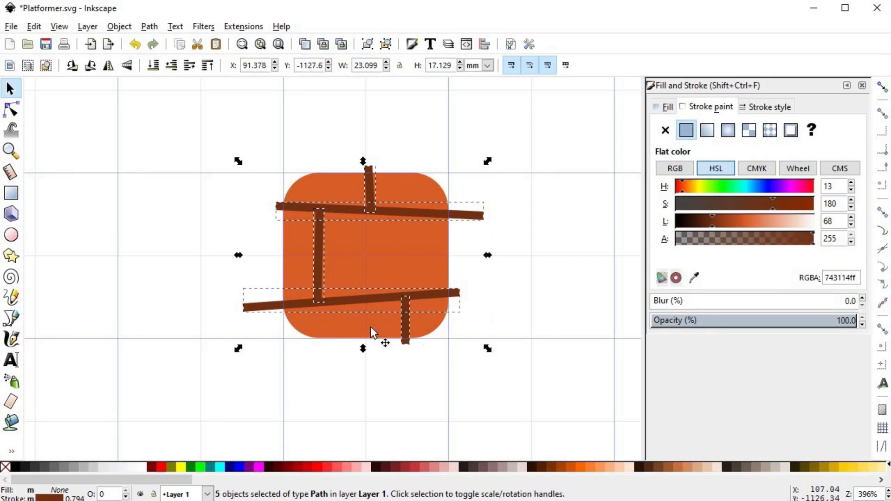
{"action": "left_click", "coordinate": [150, 27]}
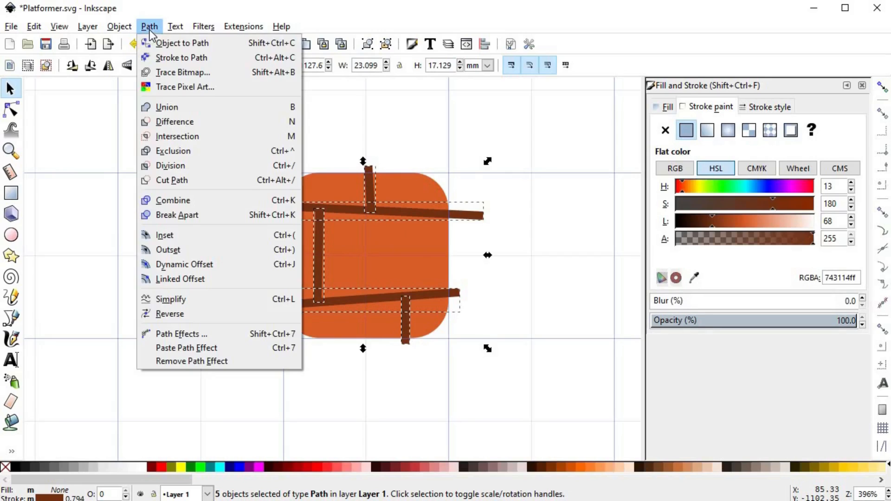
{"action": "left_click", "coordinate": [160, 56]}
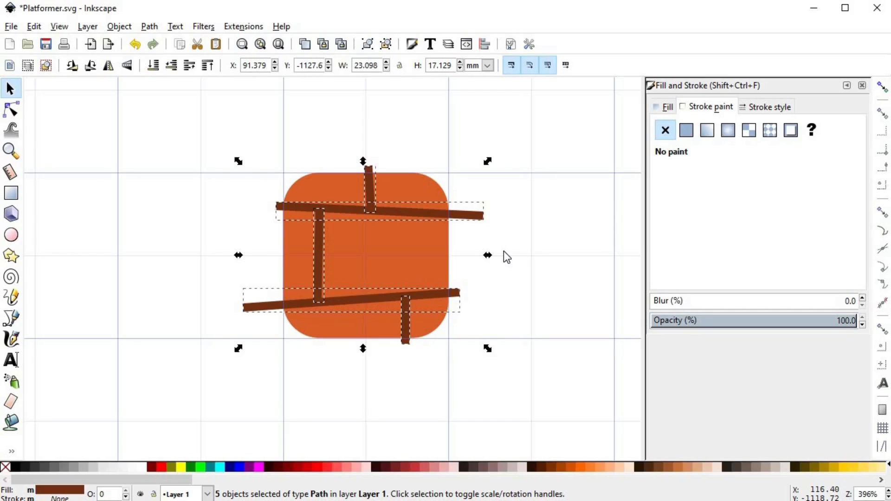
{"action": "key", "text": "ctrl+k"}
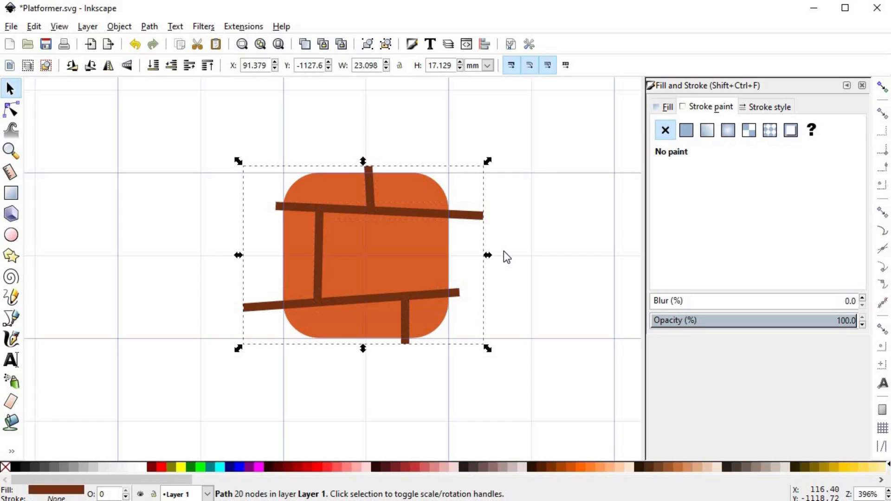
Insert a node on each long edge of the upper slanted joint's right half and move them inward for uneven thickness.
{"action": "key", "text": "n"}
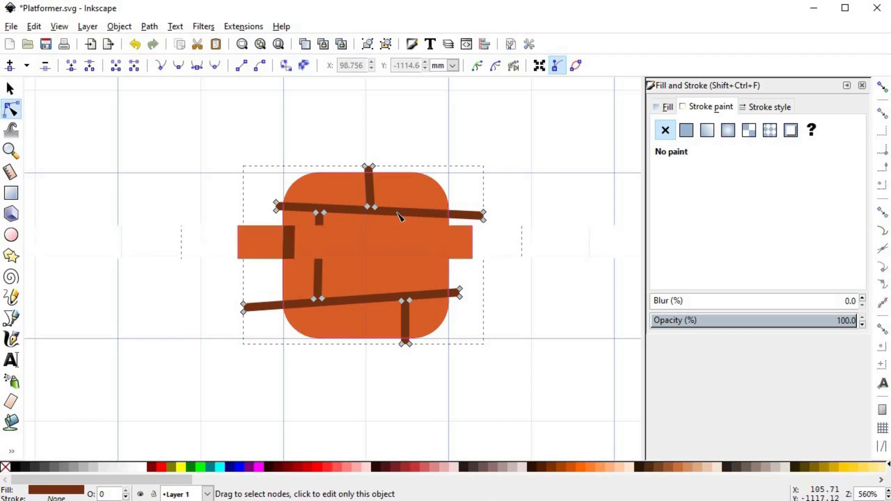
{"action": "scroll", "coordinate": [396, 235], "scroll_direction": "up", "scroll_amount": 2}
{"action": "scroll", "coordinate": [362, 153], "scroll_direction": "up", "scroll_amount": 1}
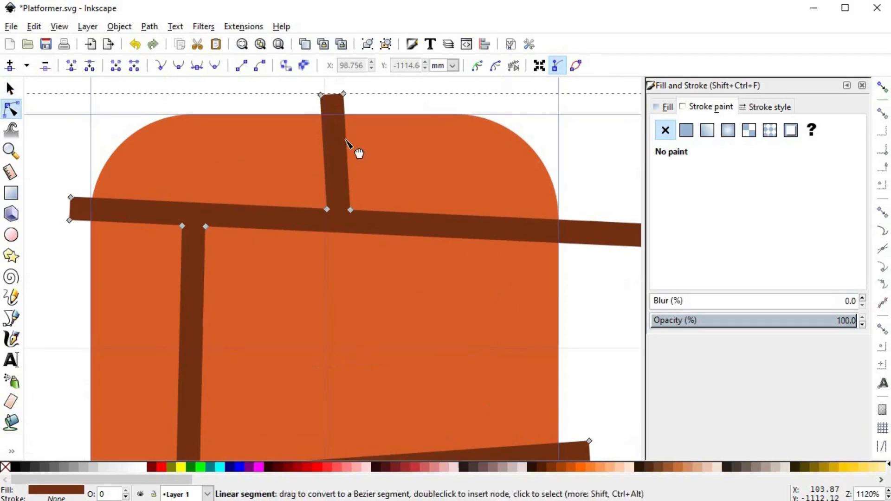
{"action": "key", "text": "s"}
{"action": "key", "text": "n"}
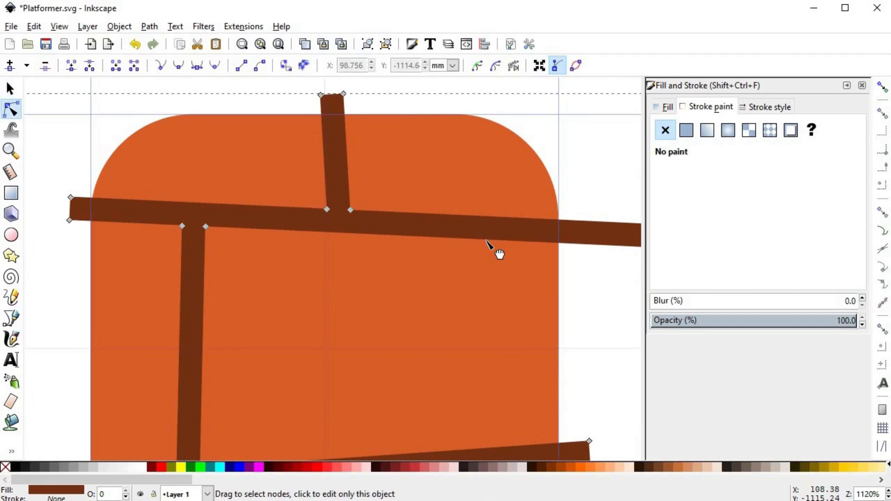
{"action": "double_click", "coordinate": [500, 240]}
{"action": "left_click_drag", "start_coordinate": [501, 240], "coordinate": [524, 237]}
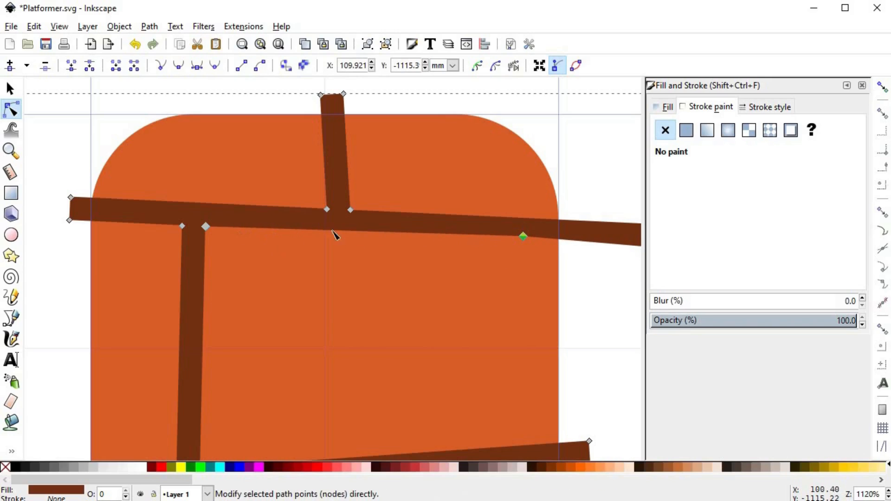
{"action": "double_click", "coordinate": [436, 215]}
{"action": "left_click_drag", "start_coordinate": [436, 215], "coordinate": [409, 219]}
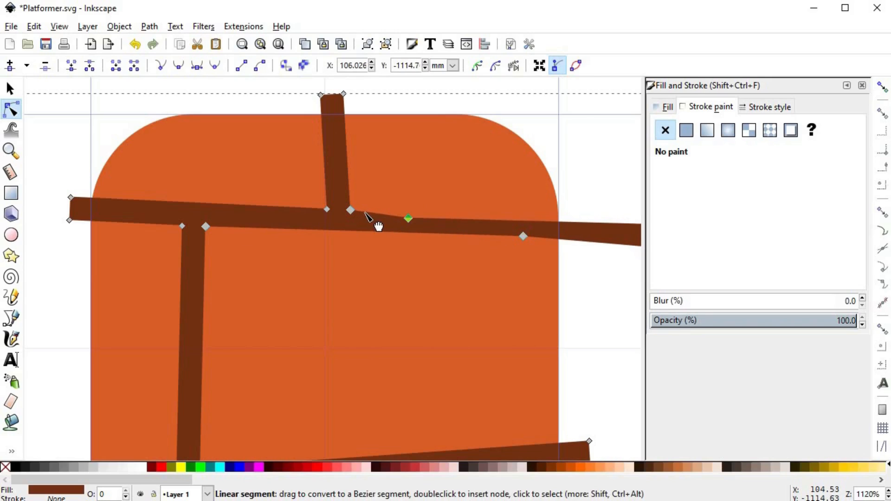
Add nodes where the top upright meets the upper slanted joint to flare the junction, and narrow that joint near its left end.
{"action": "double_click", "coordinate": [352, 192]}
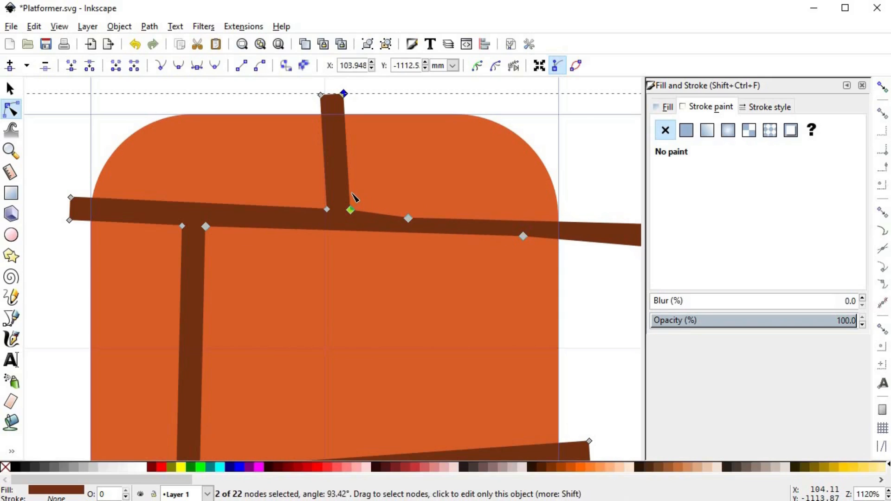
{"action": "left_click_drag", "start_coordinate": [352, 210], "coordinate": [313, 209]}
{"action": "double_click", "coordinate": [327, 192]}
{"action": "left_click", "coordinate": [174, 202]}
{"action": "double_click", "coordinate": [147, 202]}
{"action": "left_click_drag", "start_coordinate": [147, 202], "coordinate": [125, 223]}
{"action": "double_click", "coordinate": [118, 222]}
Add a node on each side of the long upright joint and shift them inward so its width varies.
{"action": "scroll", "coordinate": [265, 236], "scroll_direction": "down", "scroll_amount": 1}
{"action": "double_click", "coordinate": [223, 271]}
{"action": "left_click_drag", "start_coordinate": [223, 271], "coordinate": [217, 261]}
{"action": "double_click", "coordinate": [205, 356]}
{"action": "left_click_drag", "start_coordinate": [204, 356], "coordinate": [206, 360]}
Flare the junction of the short bottom upright with the lower slanted joint and make that joint's upper edge uneven using added nodes.
{"action": "scroll", "coordinate": [318, 394], "scroll_direction": "down", "scroll_amount": 3}
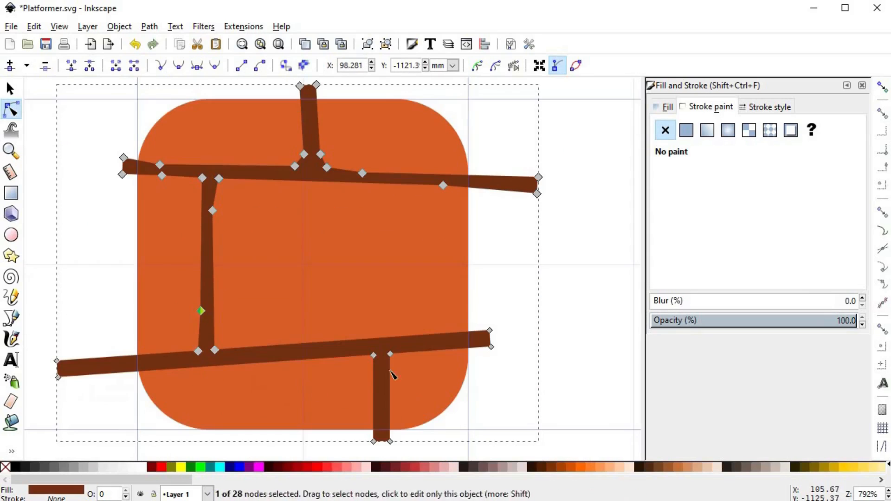
{"action": "double_click", "coordinate": [366, 356]}
{"action": "left_click_drag", "start_coordinate": [374, 356], "coordinate": [387, 368]}
{"action": "double_click", "coordinate": [390, 366]}
{"action": "left_click_drag", "start_coordinate": [390, 354], "coordinate": [438, 341]}
{"action": "double_click", "coordinate": [380, 339]}
{"action": "double_click", "coordinate": [430, 339]}
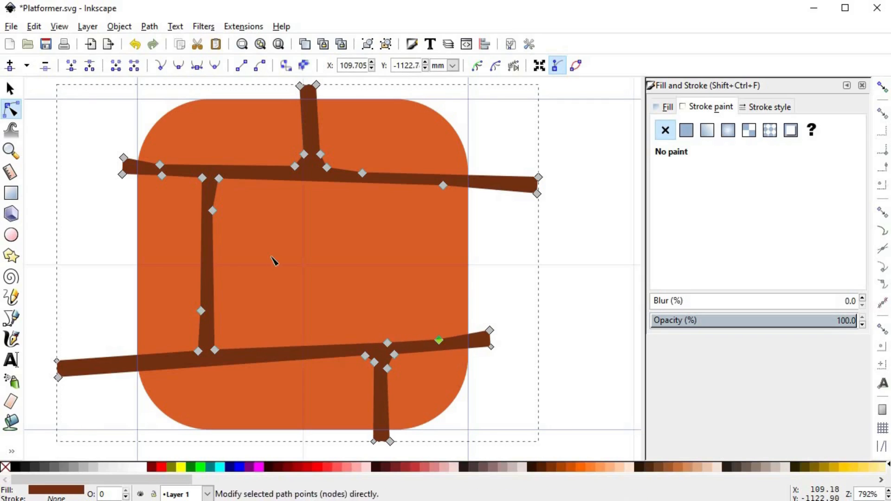
Add and shift a node on the lower slanted joint's bottom edge near its left end, and clear the selection.
{"action": "double_click", "coordinate": [177, 371]}
{"action": "left_click_drag", "start_coordinate": [177, 371], "coordinate": [155, 370]}
{"action": "key", "text": "s"}
{"action": "scroll", "coordinate": [439, 286], "scroll_direction": "down", "scroll_amount": 2}
{"action": "left_click", "coordinate": [466, 266]}
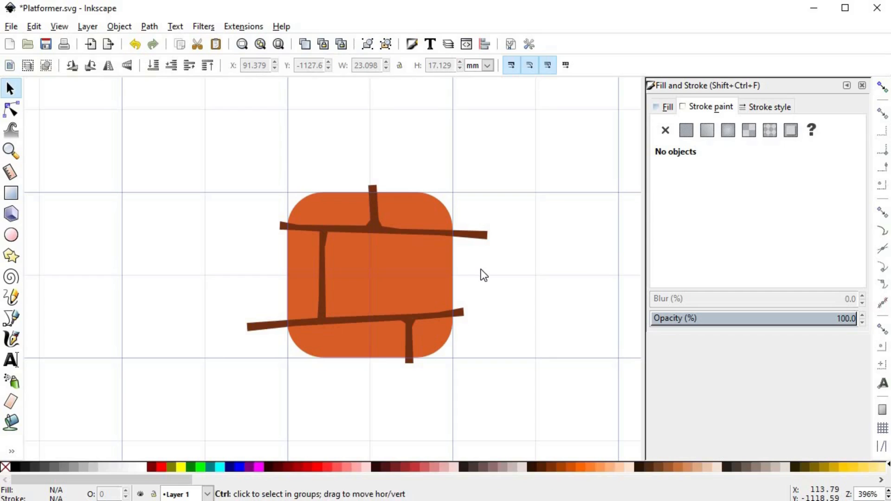
Trim the brown joints to the block outline by intersecting them with a duplicate of the orange block.
{"action": "left_click", "coordinate": [448, 224]}
{"action": "key", "text": "Home"}
{"action": "left_click", "coordinate": [478, 240], "text": "shift"}
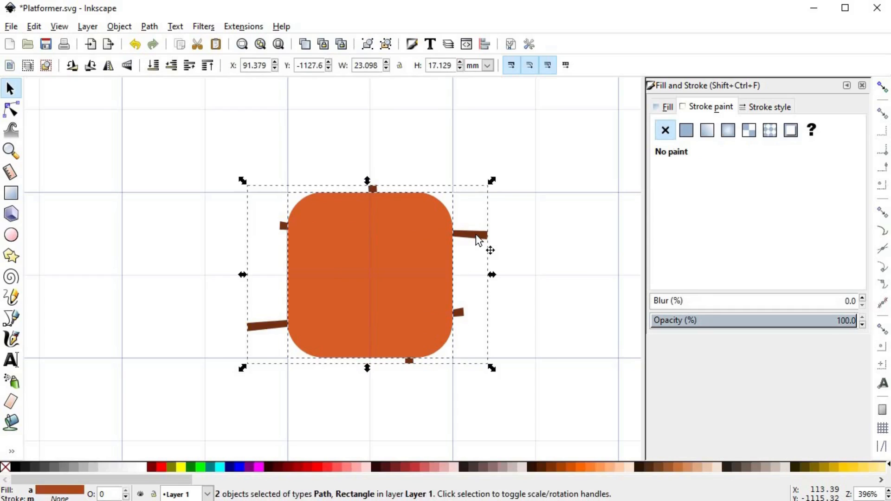
{"action": "key", "text": "ctrl+asterisk"}
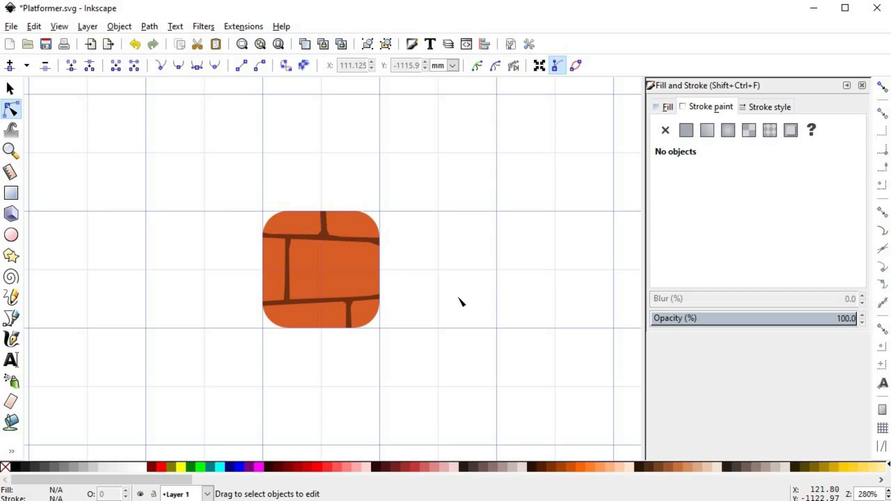
Draw a closed five-sided notch shape with the Bezier tool over the upper end of the top upright joint.
{"action": "scroll", "coordinate": [323, 218], "scroll_direction": "up", "scroll_amount": 4}
{"action": "key", "text": "b"}
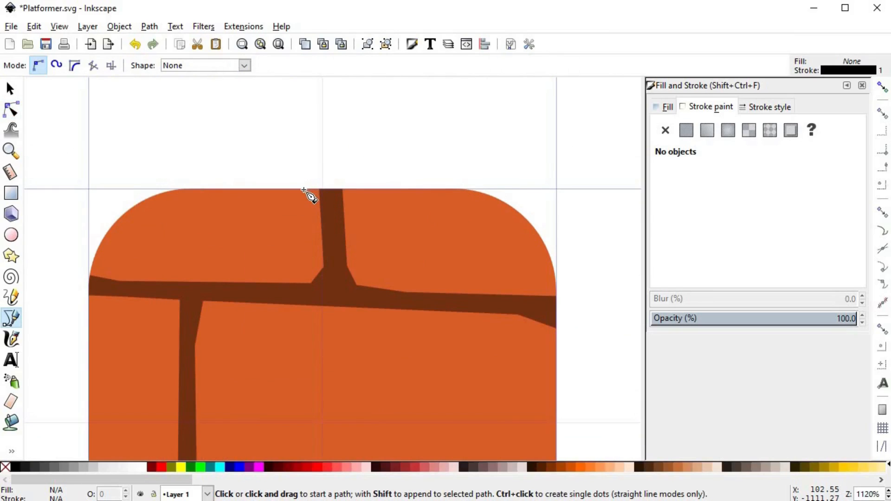
{"action": "left_click", "coordinate": [304, 190]}
{"action": "left_click", "coordinate": [344, 212]}
{"action": "left_click", "coordinate": [360, 190]}
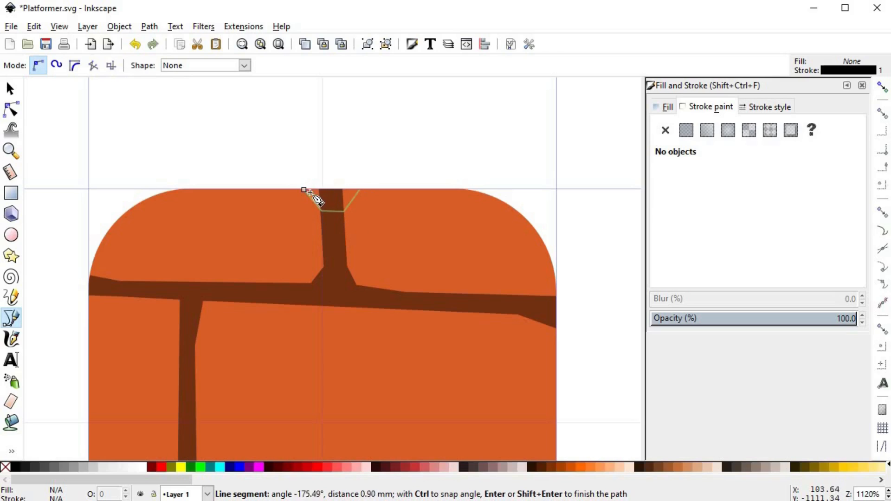
{"action": "left_click", "coordinate": [337, 159]}
{"action": "left_click", "coordinate": [305, 189]}
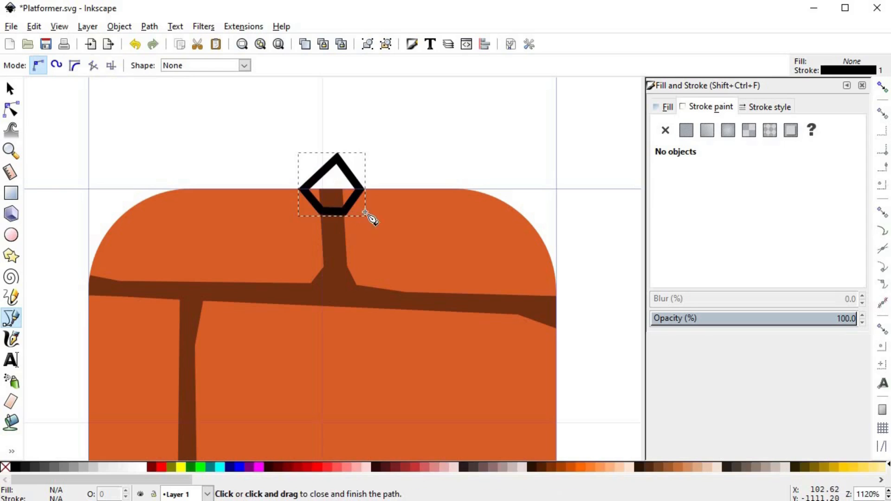
Draw a closed four-sided notch shape over the right end of the upper slanted joint.
{"action": "left_click", "coordinate": [556, 297]}
{"action": "key", "text": "Return"}
{"action": "left_click", "coordinate": [535, 297]}
{"action": "left_click", "coordinate": [534, 319]}
{"action": "left_click", "coordinate": [566, 351]}
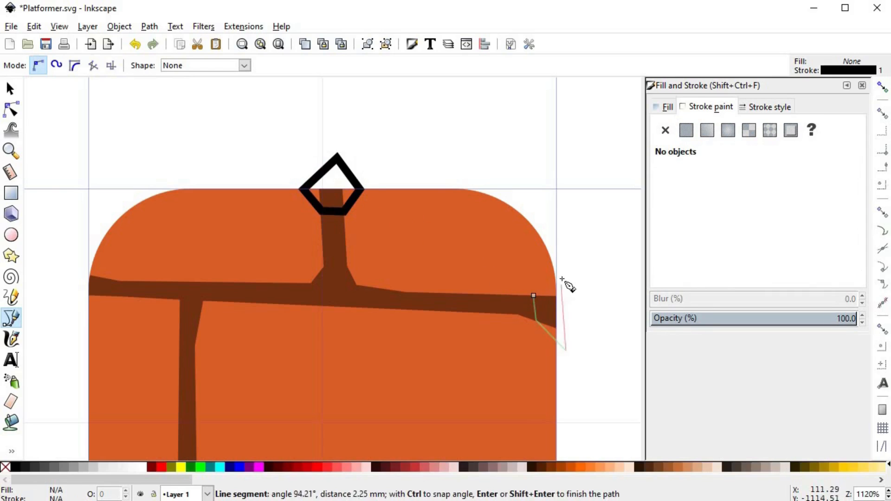
{"action": "left_click", "coordinate": [560, 281]}
{"action": "left_click", "coordinate": [536, 297]}
Draw closed notch shapes over the left ends of the upper and lower slanted joints.
{"action": "key", "text": "space"}
{"action": "scroll", "coordinate": [315, 278], "scroll_direction": "up", "scroll_amount": 1}
{"action": "left_click", "coordinate": [217, 251]}
{"action": "left_click", "coordinate": [217, 251]}
{"action": "scroll", "coordinate": [363, 108], "scroll_direction": "down", "scroll_amount": 3}
{"action": "scroll", "coordinate": [313, 302], "scroll_direction": "up", "scroll_amount": 3}
{"action": "left_click", "coordinate": [314, 286]}
{"action": "left_click", "coordinate": [336, 308]}
{"action": "left_click", "coordinate": [340, 327]}
{"action": "left_click", "coordinate": [302, 362]}
{"action": "left_click", "coordinate": [288, 302]}
{"action": "key", "text": "Escape"}
Draw closed notch shapes over the lower end of the bottom upright joint and the right end of the lower slanted joint.
{"action": "left_click", "coordinate": [283, 290]}
{"action": "left_click", "coordinate": [310, 246]}
{"action": "left_click", "coordinate": [353, 247]}
{"action": "left_click", "coordinate": [398, 303]}
{"action": "left_click", "coordinate": [336, 323]}
{"action": "left_click", "coordinate": [261, 320]}
{"action": "left_click", "coordinate": [283, 291]}
{"action": "left_click", "coordinate": [490, 169]}
{"action": "scroll", "coordinate": [501, 209], "scroll_direction": "down", "scroll_amount": 4}
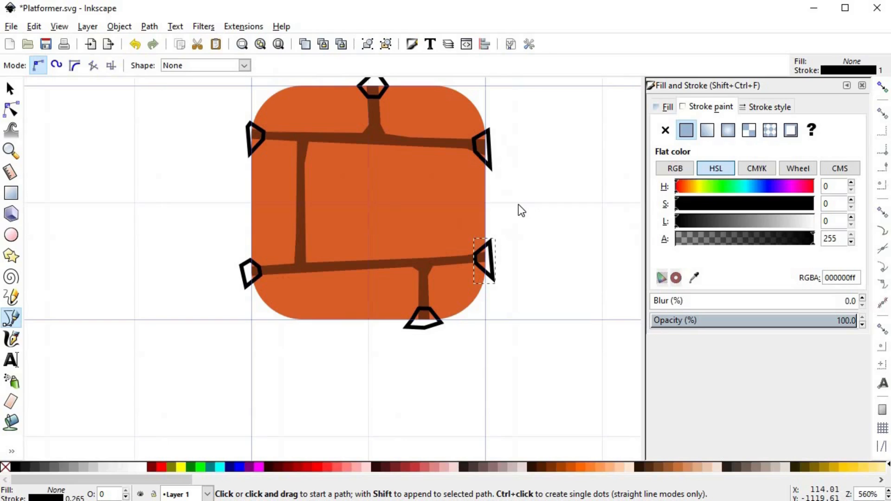
Select all six notch shapes around the block's edge and combine them into one path.
{"action": "key", "text": "s"}
{"action": "left_click", "coordinate": [499, 168], "text": "shift"}
{"action": "left_click", "coordinate": [436, 329], "text": "shift"}
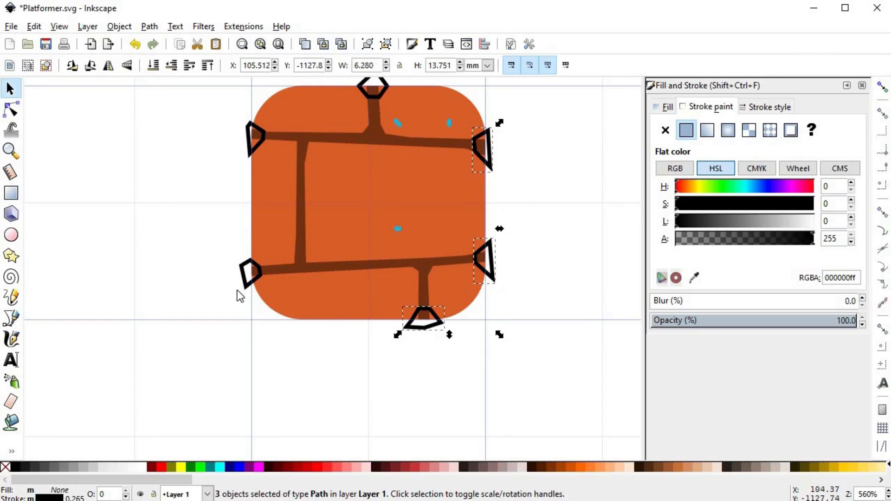
{"action": "left_click", "coordinate": [248, 285], "text": "shift"}
{"action": "left_click", "coordinate": [255, 138], "text": "shift"}
{"action": "left_click", "coordinate": [373, 89], "text": "shift"}
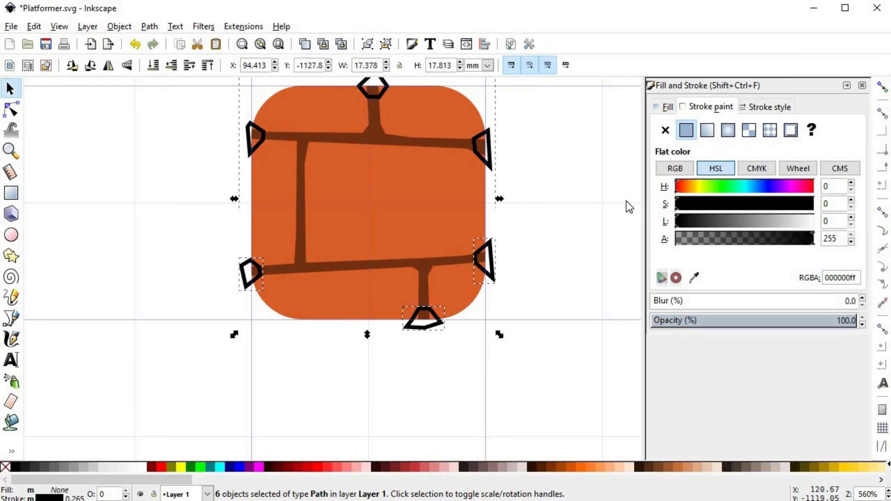
{"action": "key", "text": "ctrl+k"}
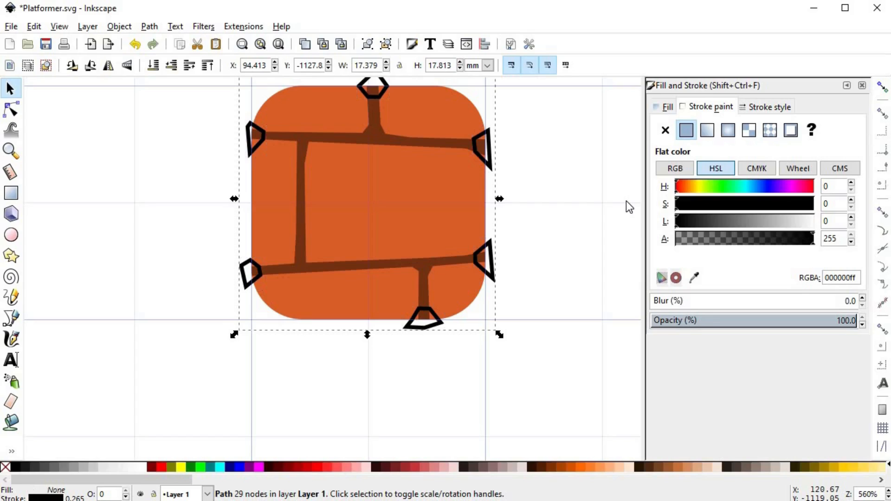
Subtract the combined notch path from the orange block with a Difference operation.
{"action": "left_click", "coordinate": [457, 119], "text": "shift"}
{"action": "key", "text": "ctrl+minus"}
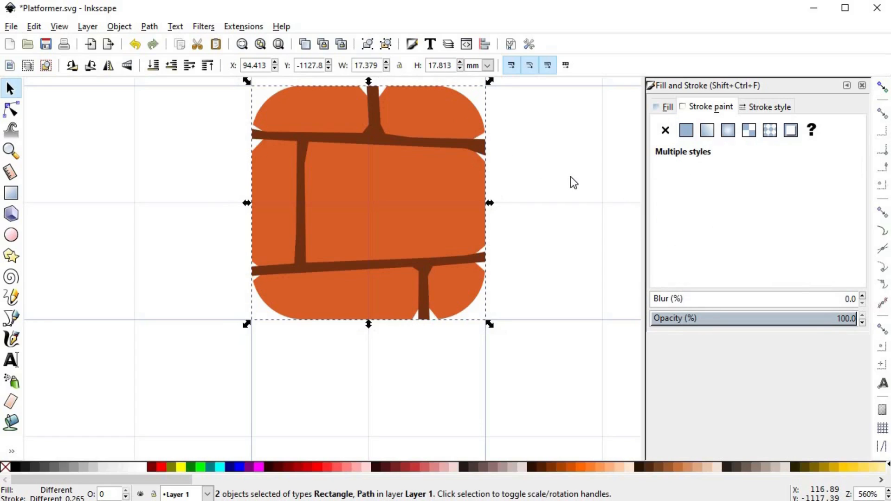
{"action": "left_click_drag", "start_coordinate": [570, 176], "coordinate": [564, 187]}
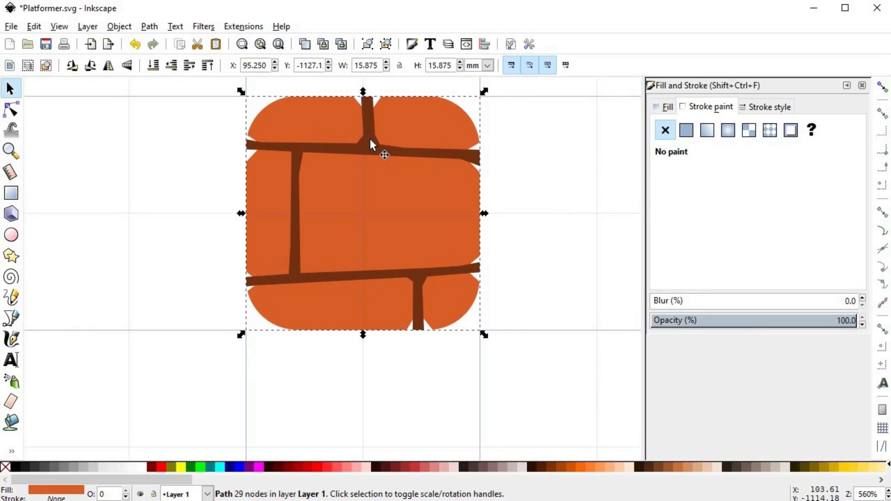
Shorten the brown joints to the notched outline by intersecting them with a duplicate of the notched block, and clear the selection.
{"action": "key", "text": "Home"}
{"action": "left_click", "coordinate": [366, 99], "text": "shift"}
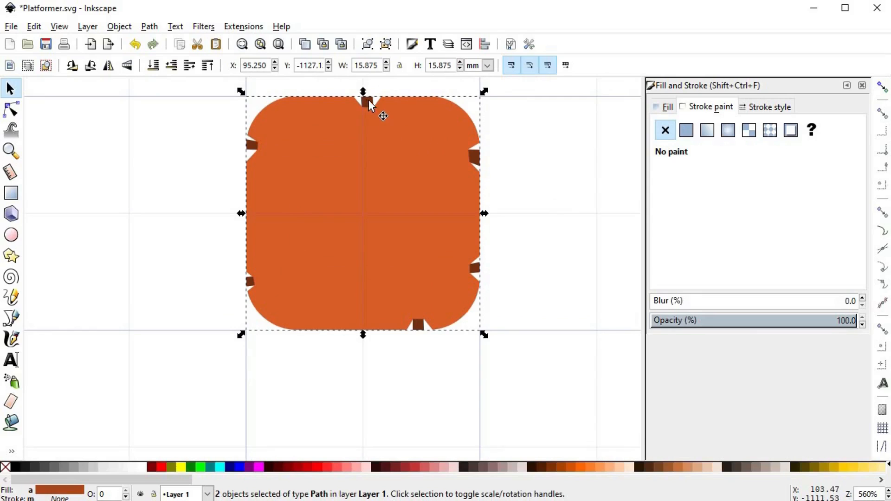
{"action": "left_click", "coordinate": [478, 156], "text": "shift"}
{"action": "left_click", "coordinate": [495, 165]}
{"action": "scroll", "coordinate": [495, 162], "scroll_direction": "up", "scroll_amount": 3}
{"action": "left_click", "coordinate": [438, 144]}
{"action": "left_click", "coordinate": [439, 144], "text": "shift"}
{"action": "scroll", "coordinate": [528, 213], "scroll_direction": "down", "scroll_amount": 1}
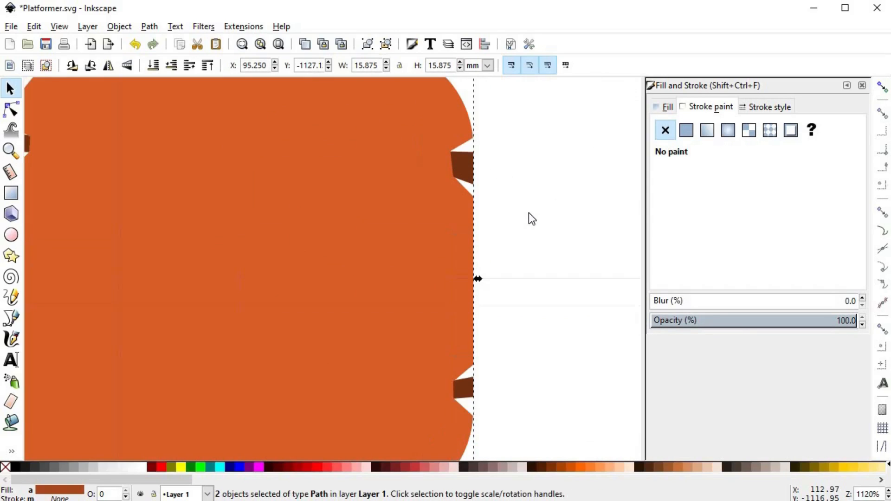
{"action": "key", "text": "ctrl+asterisk"}
{"action": "scroll", "coordinate": [529, 213], "scroll_direction": "down", "scroll_amount": 2}
{"action": "left_click", "coordinate": [528, 213]}
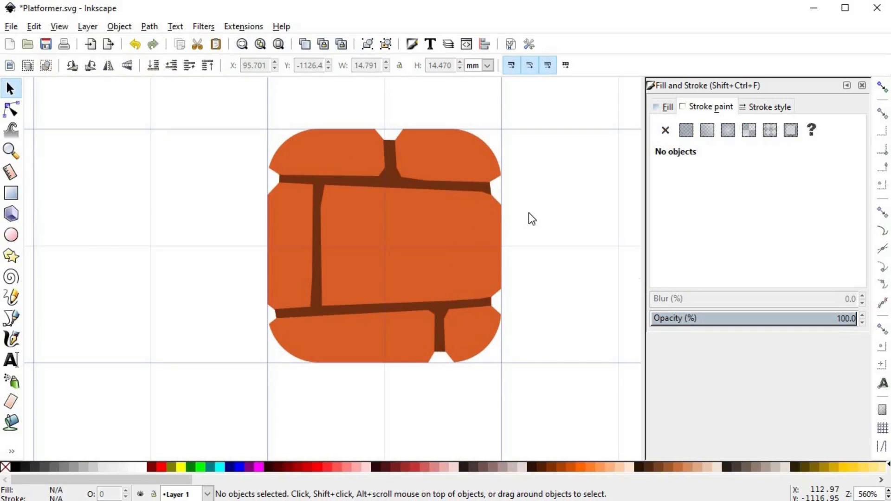
Start a Bezier path with a curved segment from the block's upper right edge to the top upright joint.
{"action": "scroll", "coordinate": [528, 213], "scroll_direction": "down", "scroll_amount": 4}
{"action": "scroll", "coordinate": [542, 214], "scroll_direction": "up", "scroll_amount": 3}
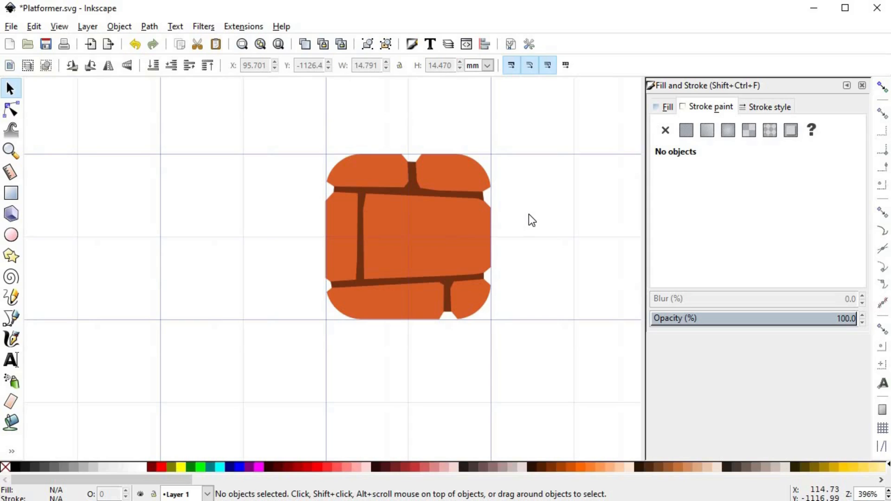
{"action": "scroll", "coordinate": [512, 179], "scroll_direction": "up", "scroll_amount": 2}
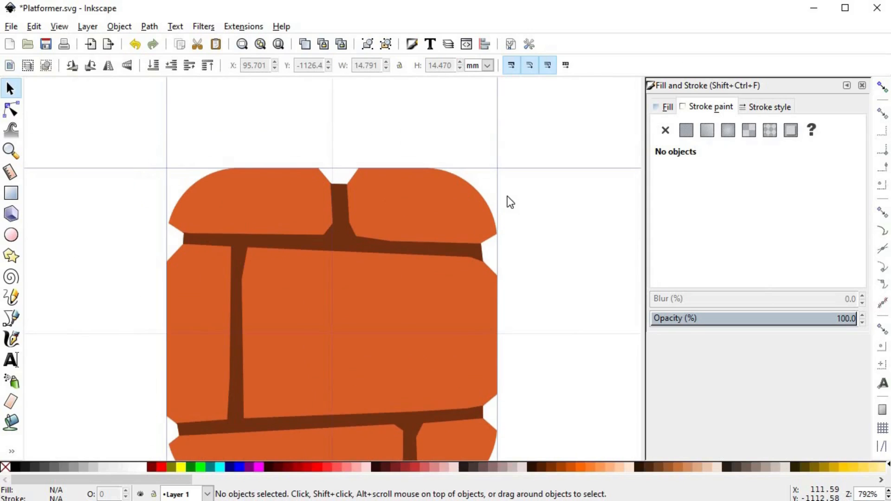
{"action": "key", "text": "b"}
{"action": "left_click", "coordinate": [495, 222]}
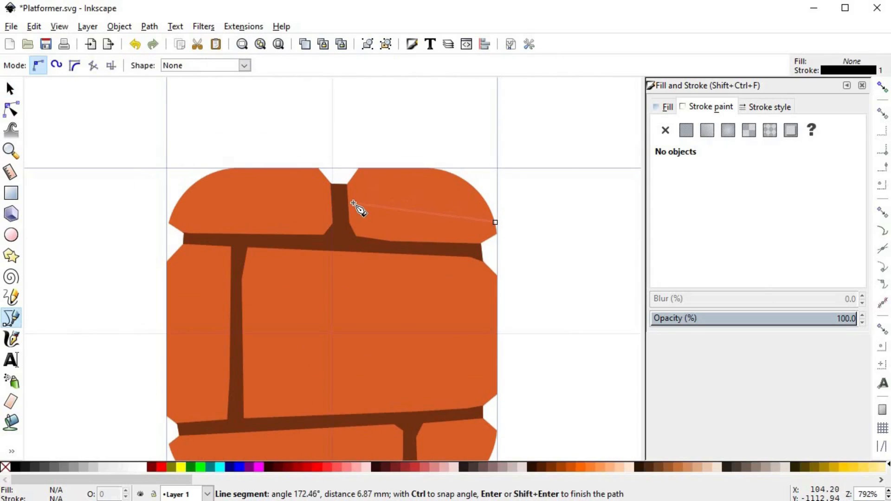
{"action": "left_click_drag", "start_coordinate": [351, 202], "coordinate": [277, 220]}
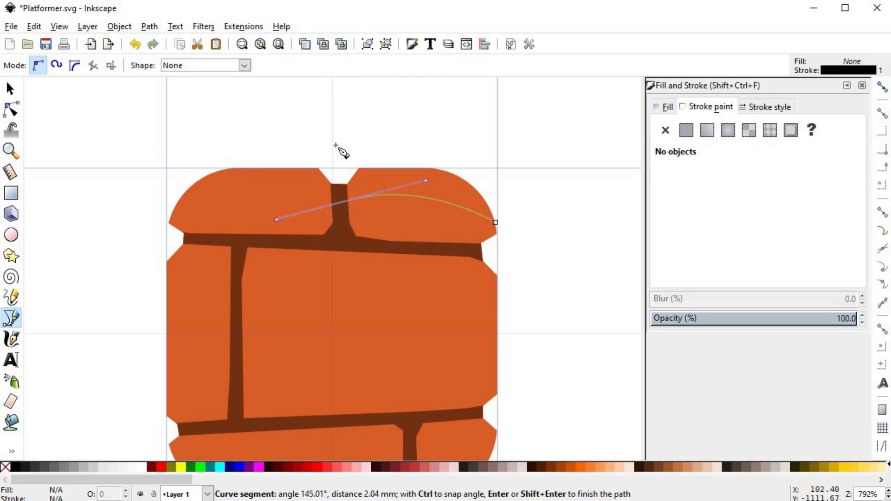
{"action": "left_click", "coordinate": [352, 201]}
{"action": "left_click", "coordinate": [351, 201]}
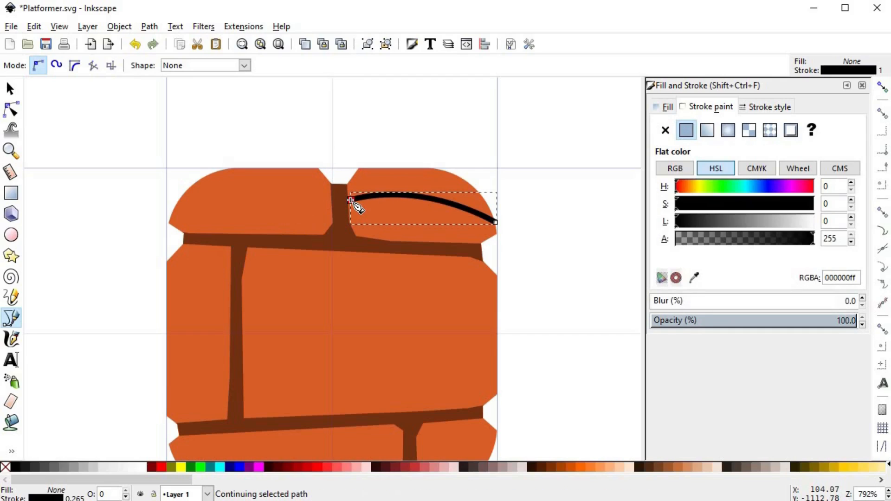
Continue the path across the upper left brick and around outside the block's top, closing it at its starting point.
{"action": "left_click", "coordinate": [215, 195]}
{"action": "left_click_drag", "start_coordinate": [183, 238], "coordinate": [123, 237]}
{"action": "left_click_drag", "start_coordinate": [248, 119], "coordinate": [288, 119]}
{"action": "left_click_drag", "start_coordinate": [456, 127], "coordinate": [482, 133]}
{"action": "left_click_drag", "start_coordinate": [544, 158], "coordinate": [551, 169]}
{"action": "left_click_drag", "start_coordinate": [555, 211], "coordinate": [553, 221]}
{"action": "left_click", "coordinate": [536, 242]}
{"action": "left_click", "coordinate": [496, 222]}
Lower the node on the upper left brick slightly to adjust the lower edge of the closed top shape.
{"action": "key", "text": "n"}
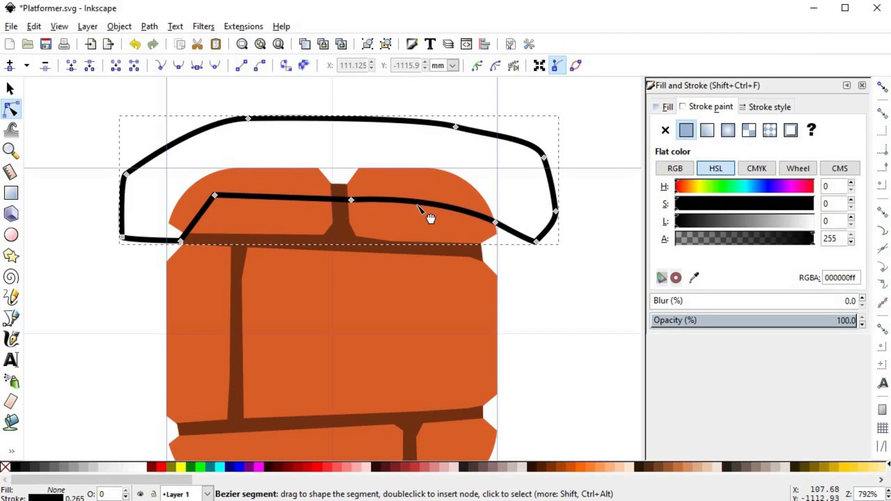
{"action": "left_click_drag", "start_coordinate": [215, 195], "coordinate": [213, 203]}
{"action": "key", "text": "space"}
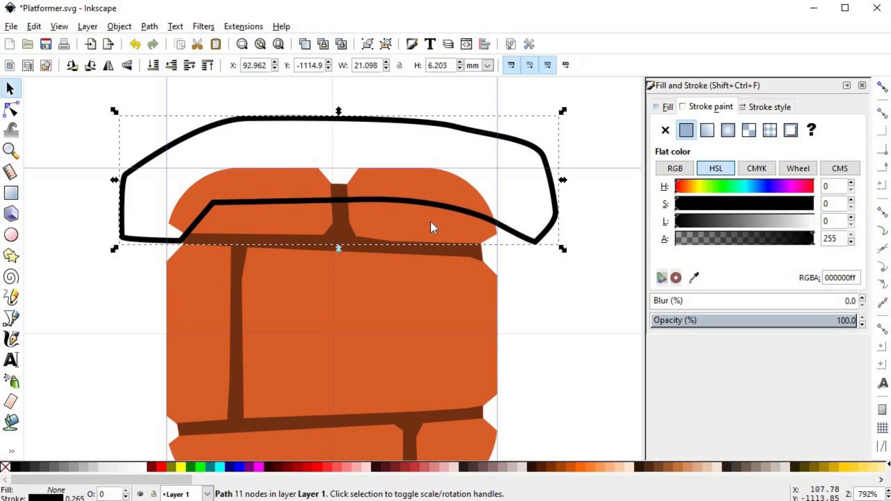
{"action": "key", "text": "space"}
{"action": "key", "text": "space"}
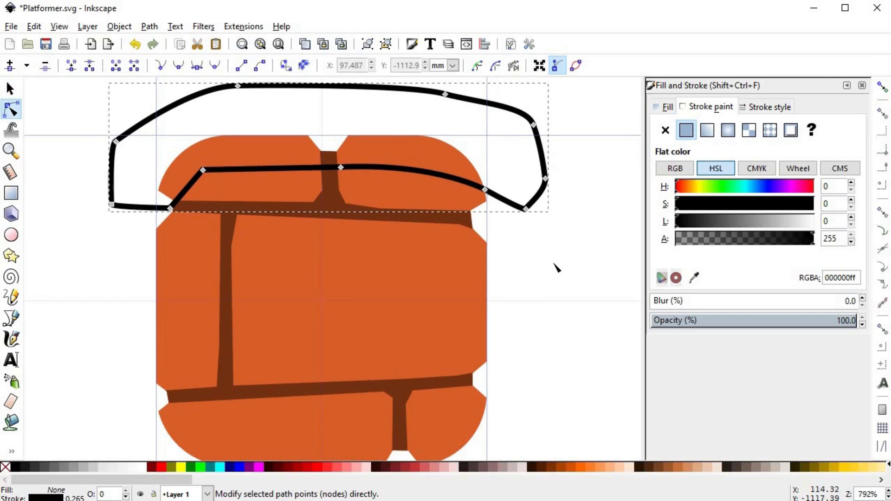
{"action": "key", "text": "space"}
{"action": "key", "text": "space"}
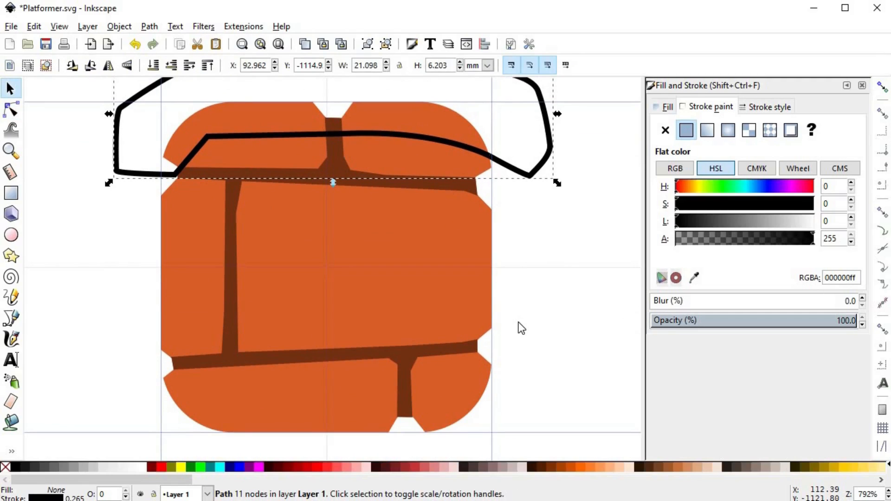
Draw a closed Bezier shape covering the block's bottom, with a curved upper edge running across the lower bricks.
{"action": "key", "text": "b"}
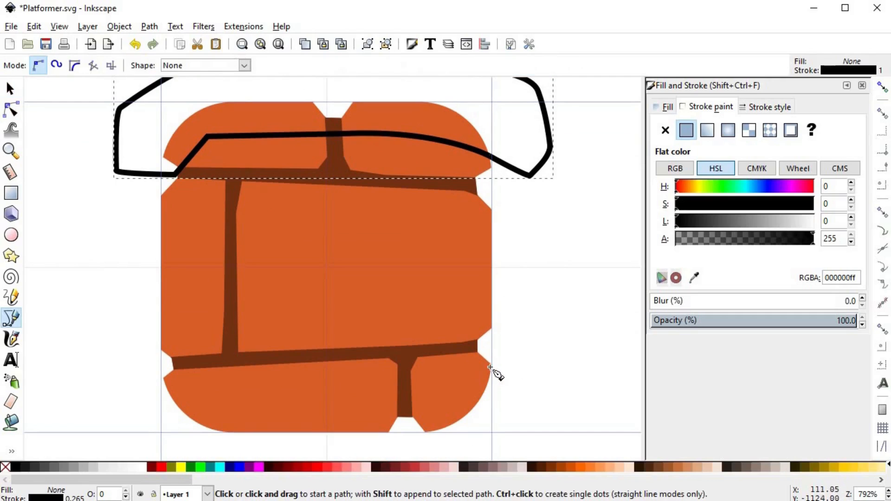
{"action": "left_click", "coordinate": [491, 367]}
{"action": "left_click_drag", "start_coordinate": [172, 403], "coordinate": [1, 388]}
{"action": "left_click_drag", "start_coordinate": [140, 440], "coordinate": [148, 442]}
{"action": "left_click", "coordinate": [367, 448]}
{"action": "left_click", "coordinate": [516, 438]}
{"action": "left_click", "coordinate": [521, 394]}
{"action": "left_click", "coordinate": [510, 366]}
{"action": "left_click", "coordinate": [502, 358]}
{"action": "left_click", "coordinate": [490, 368]}
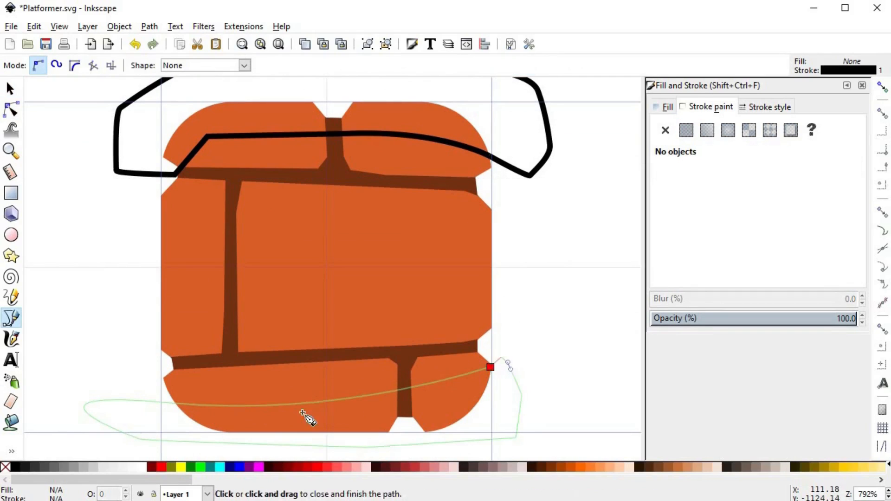
Adjust the curve handles on the bottom shape's upper edge so it bends more evenly across the lower bricks.
{"action": "key", "text": "n"}
{"action": "left_click_drag", "start_coordinate": [325, 403], "coordinate": [340, 410]}
{"action": "left_click", "coordinate": [491, 367]}
{"action": "left_click_drag", "start_coordinate": [491, 368], "coordinate": [253, 416]}
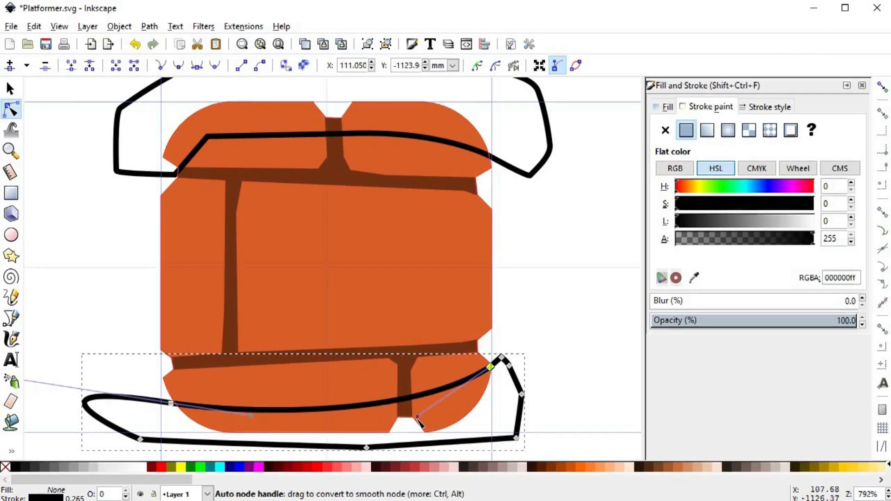
{"action": "left_click", "coordinate": [491, 367], "text": "shift"}
{"action": "left_click", "coordinate": [491, 367]}
{"action": "left_click_drag", "start_coordinate": [417, 417], "coordinate": [434, 423]}
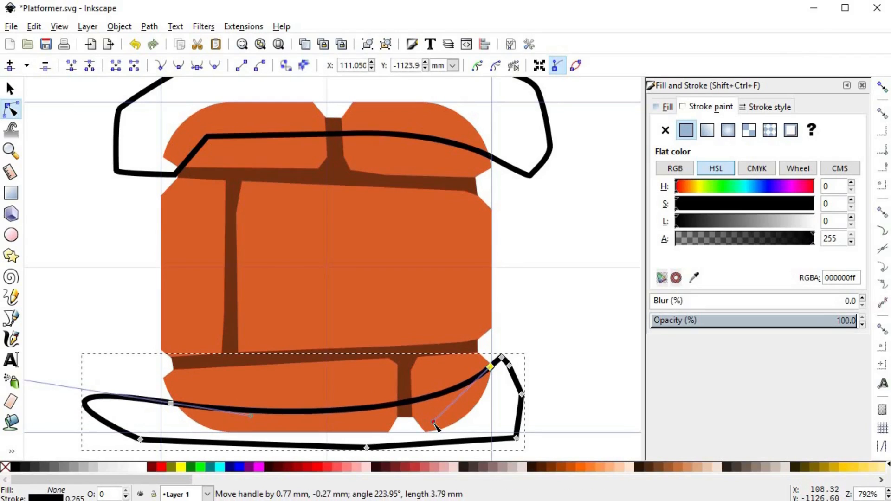
{"action": "left_click_drag", "start_coordinate": [251, 416], "coordinate": [237, 409]}
Trim the top and bottom outline shapes to the block by intersecting each with a duplicate of the block.
{"action": "key", "text": "s"}
{"action": "left_click", "coordinate": [474, 202]}
{"action": "key", "text": "ctrl+d"}
{"action": "left_click", "coordinate": [541, 169], "text": "shift"}
{"action": "key", "text": "ctrl+asterisk"}
{"action": "left_click", "coordinate": [474, 302]}
{"action": "key", "text": "ctrl+d"}
{"action": "left_click", "coordinate": [523, 397], "text": "shift"}
{"action": "key", "text": "ctrl+asterisk"}
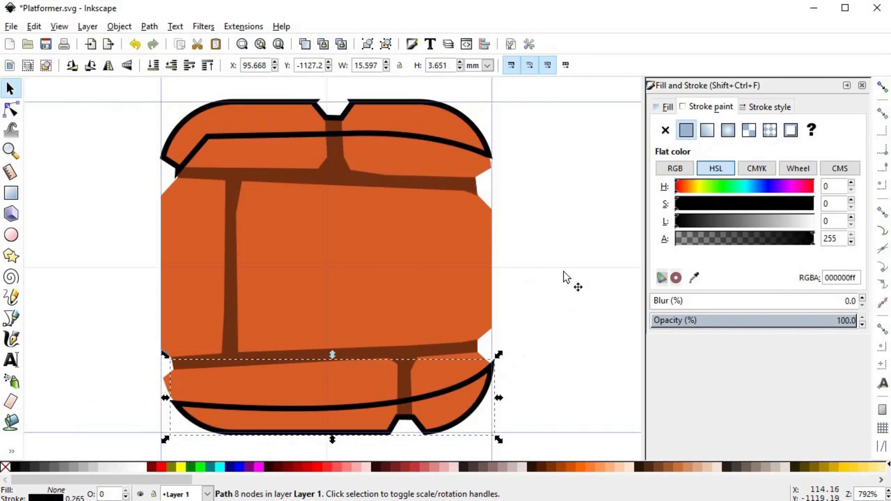
Bend the trimmed top shape's lower edge into a rounded curve on the upper left brick.
{"action": "left_click_drag", "start_coordinate": [572, 208], "coordinate": [590, 274]}
{"action": "scroll", "coordinate": [203, 221], "scroll_direction": "up", "scroll_amount": 2}
{"action": "key", "text": "n"}
{"action": "left_click", "coordinate": [149, 215]}
{"action": "left_click_drag", "start_coordinate": [151, 216], "coordinate": [135, 208]}
{"action": "left_click_drag", "start_coordinate": [499, 199], "coordinate": [374, 198]}
{"action": "scroll", "coordinate": [322, 205], "scroll_direction": "down", "scroll_amount": 1}
Draw a closed straight-sided Bezier shape along the lower edge of the upper right brick, extending past the block's right edge.
{"action": "key", "text": "b"}
{"action": "left_click", "coordinate": [340, 178]}
{"action": "left_click", "coordinate": [375, 207]}
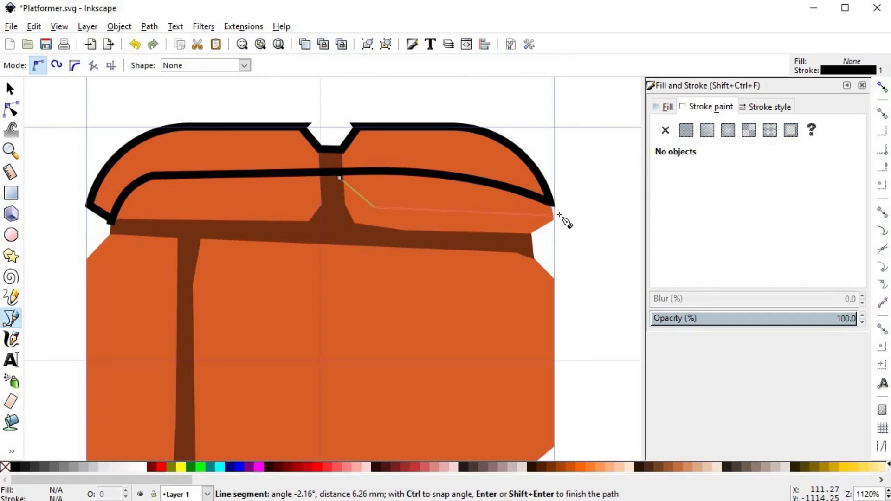
{"action": "left_click", "coordinate": [561, 215]}
{"action": "left_click", "coordinate": [552, 242]}
{"action": "left_click", "coordinate": [381, 237]}
{"action": "left_click", "coordinate": [338, 232]}
{"action": "left_click", "coordinate": [339, 200]}
{"action": "left_click", "coordinate": [340, 178]}
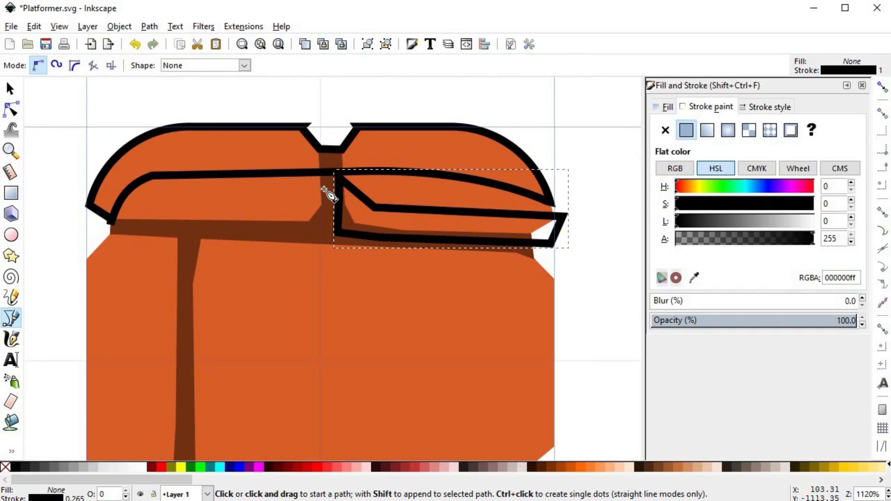
Draw a closed straight-sided Bezier shape along the lower edge of the upper left brick, ending at the upright joint.
{"action": "left_click", "coordinate": [325, 190]}
{"action": "left_click", "coordinate": [301, 202]}
{"action": "left_click", "coordinate": [124, 211]}
{"action": "left_click", "coordinate": [117, 226]}
{"action": "left_click", "coordinate": [308, 236]}
{"action": "left_click", "coordinate": [323, 224]}
{"action": "left_click", "coordinate": [325, 192]}
{"action": "left_click", "coordinate": [325, 189]}
Draw a closed narrow Bezier strip across the upper edges of the lower bricks, extending past both sides of the block.
{"action": "key", "text": "space"}
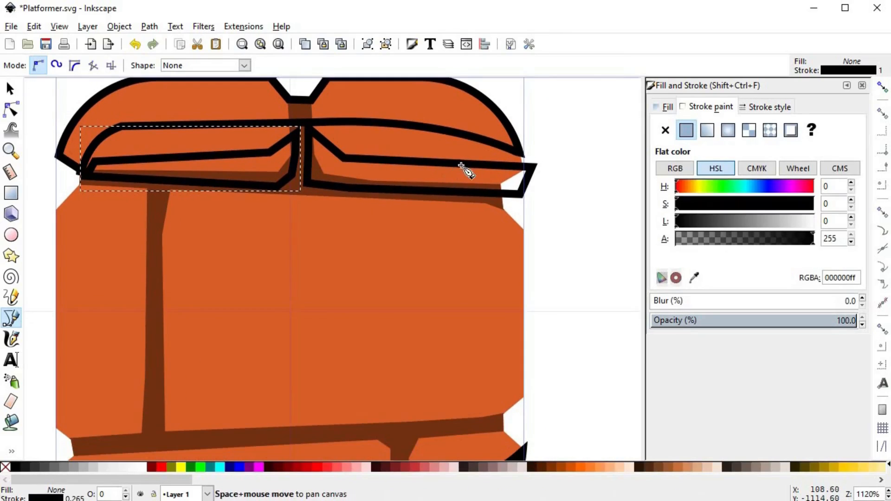
{"action": "scroll", "coordinate": [462, 253], "scroll_direction": "down", "scroll_amount": 5}
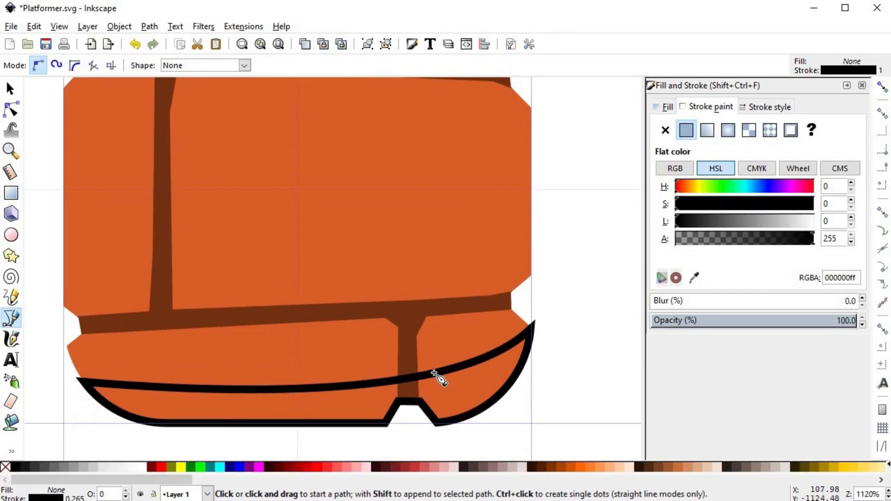
{"action": "scroll", "coordinate": [423, 362], "scroll_direction": "down", "scroll_amount": 1, "text": "ctrl"}
{"action": "key", "text": "space"}
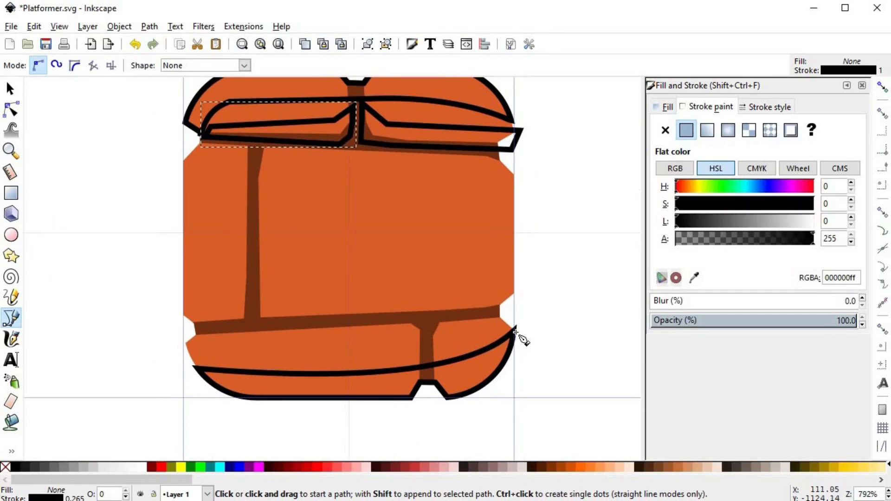
{"action": "left_click", "coordinate": [516, 330]}
{"action": "left_click", "coordinate": [171, 343]}
{"action": "left_click", "coordinate": [318, 328]}
{"action": "left_click", "coordinate": [420, 314]}
{"action": "left_click", "coordinate": [526, 312]}
{"action": "left_click", "coordinate": [529, 329]}
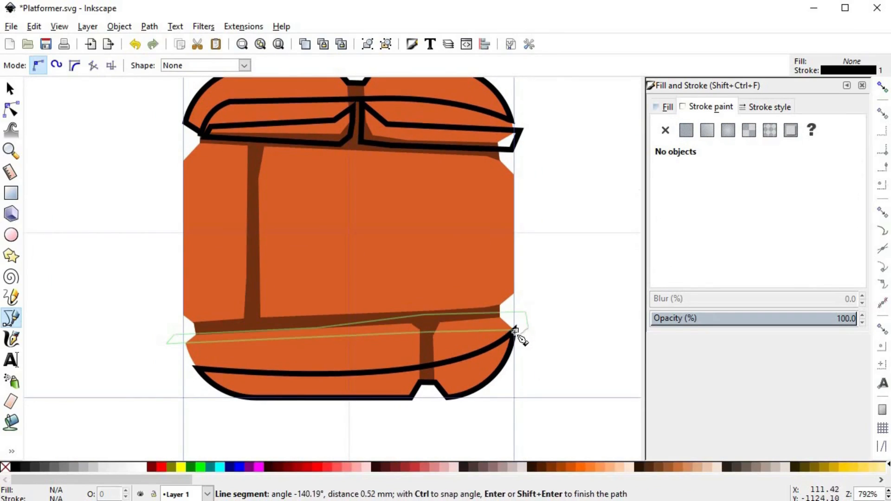
{"action": "left_click", "coordinate": [516, 330]}
Intersect the upper right brick's lower shape and the strip across the lower bricks with duplicates of the block.
{"action": "key", "text": "space"}
{"action": "left_click", "coordinate": [466, 192]}
{"action": "key", "text": "ctrl+d"}
{"action": "left_click", "coordinate": [517, 139], "text": "shift"}
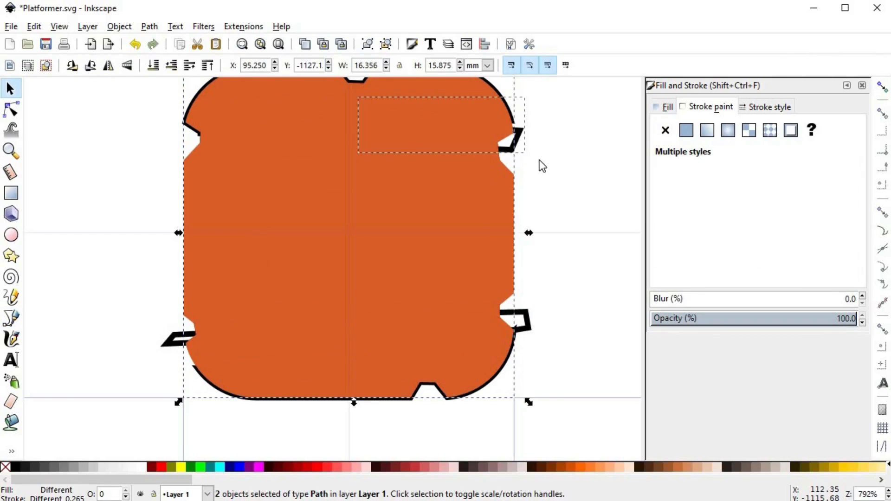
{"action": "key", "text": "ctrl+asterisk"}
{"action": "left_click", "coordinate": [486, 320]}
{"action": "key", "text": "ctrl+d"}
{"action": "left_click", "coordinate": [553, 313]}
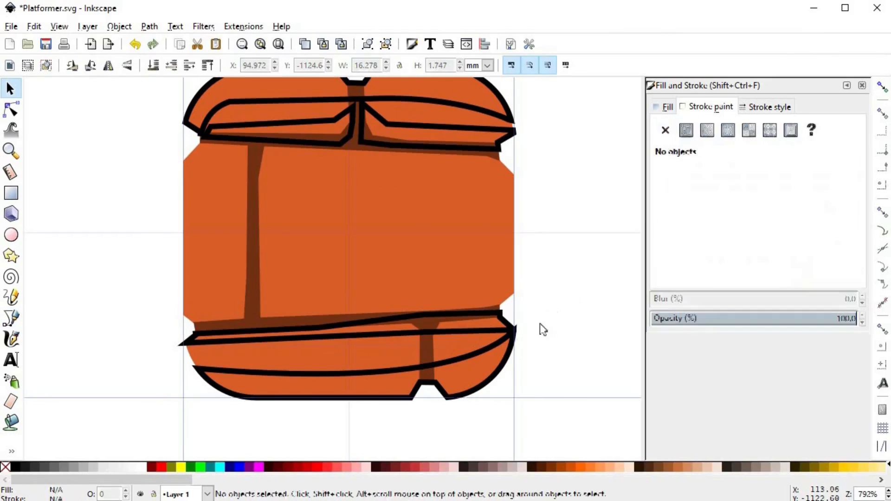
Fill the trimmed top shape with the block's orange d95e29 and remove its stroke.
{"action": "scroll", "coordinate": [489, 260], "scroll_direction": "up", "scroll_amount": 3}
{"action": "left_click", "coordinate": [467, 129]}
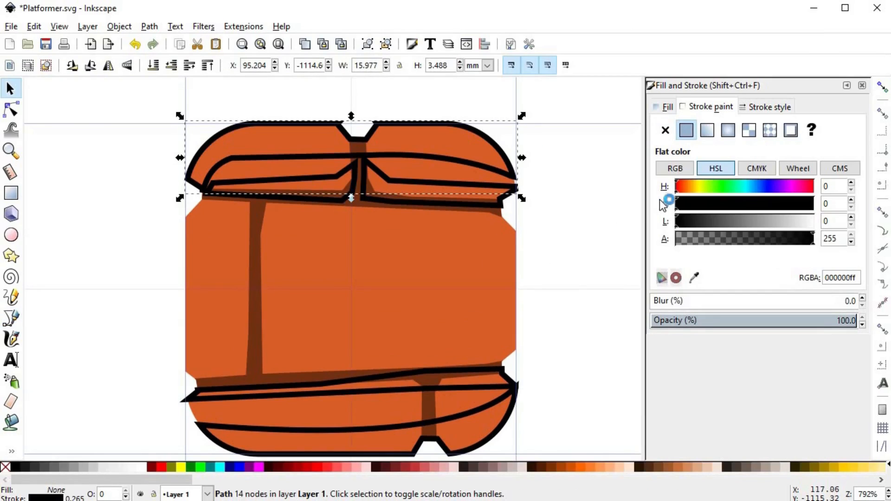
{"action": "key", "text": "d"}
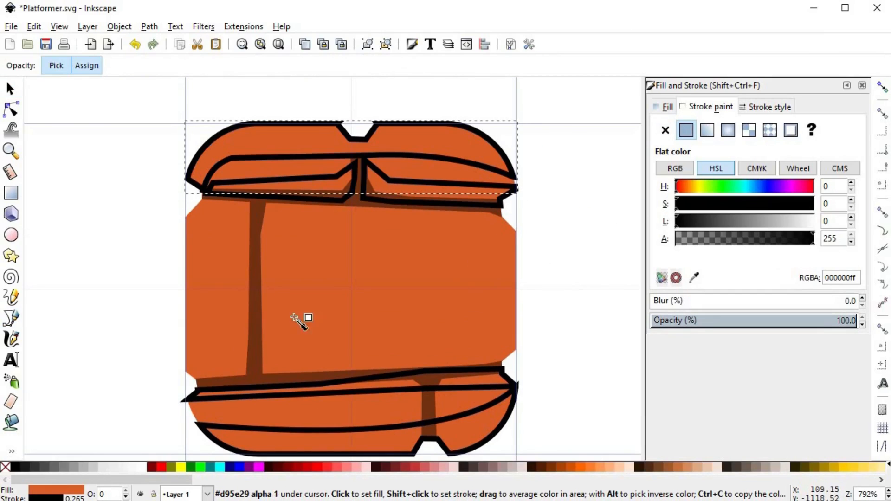
{"action": "left_click", "coordinate": [5, 466], "text": "shift"}
{"action": "key", "text": "space"}
{"action": "key", "text": "Tab"}
{"action": "key", "text": "shift+Tab"}
{"action": "key", "text": "d"}
Lighten the top shape's fill to lightness 166 and lower the shape beneath the dark joints.
{"action": "left_click", "coordinate": [664, 109]}
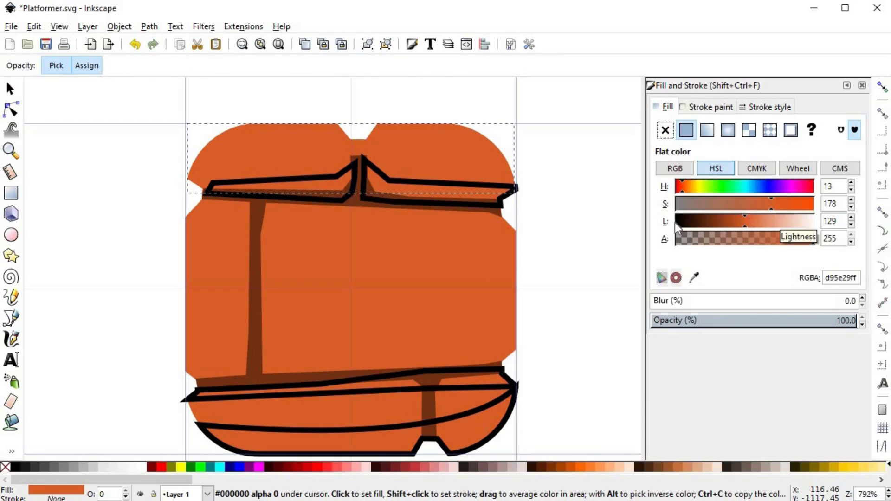
{"action": "left_click", "coordinate": [630, 228]}
{"action": "key", "text": "ctrl+z"}
{"action": "key", "text": "n"}
{"action": "left_click", "coordinate": [589, 270]}
{"action": "left_click", "coordinate": [464, 164]}
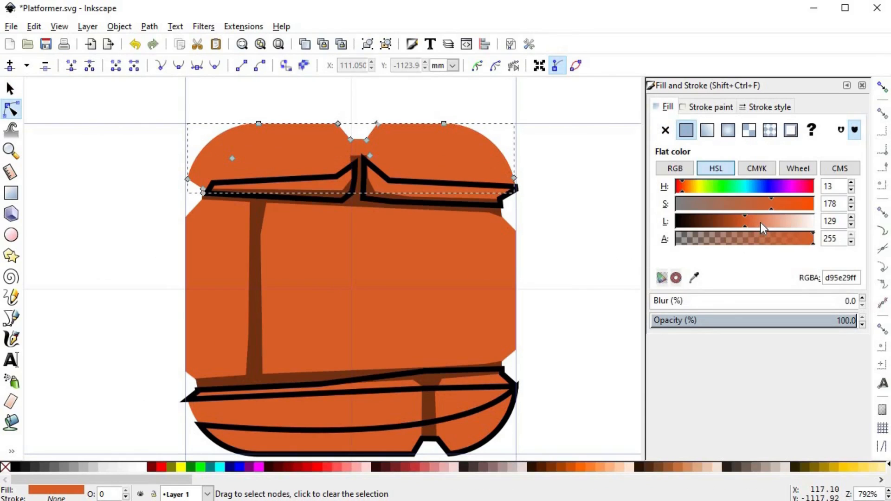
{"action": "left_click_drag", "start_coordinate": [762, 228], "coordinate": [765, 228]}
{"action": "key", "text": "s"}
{"action": "left_click", "coordinate": [171, 67]}
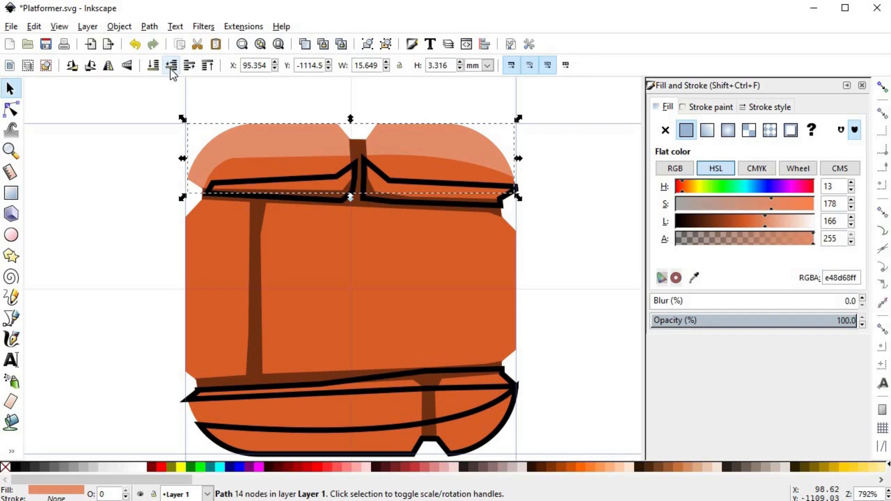
Give the upper right brick's lower shape a strokeless block-orange fill darkened to lightness 101, and place it beneath the joints.
{"action": "left_click", "coordinate": [387, 178]}
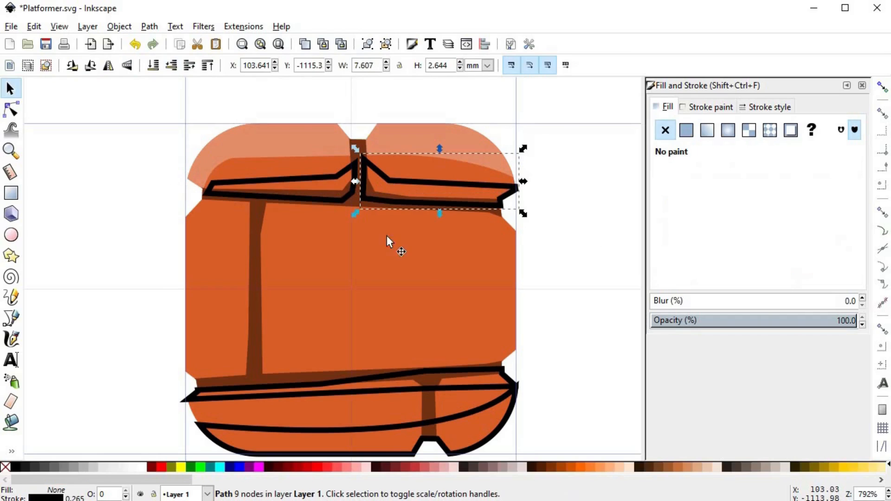
{"action": "key", "text": "d"}
{"action": "left_click", "coordinate": [420, 284]}
{"action": "left_click", "coordinate": [6, 467], "text": "shift"}
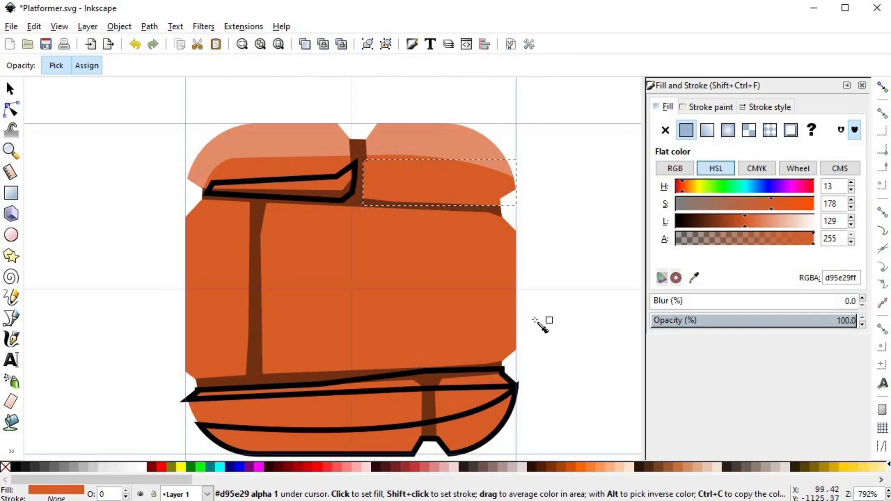
{"action": "left_click", "coordinate": [726, 221]}
{"action": "left_click", "coordinate": [731, 225]}
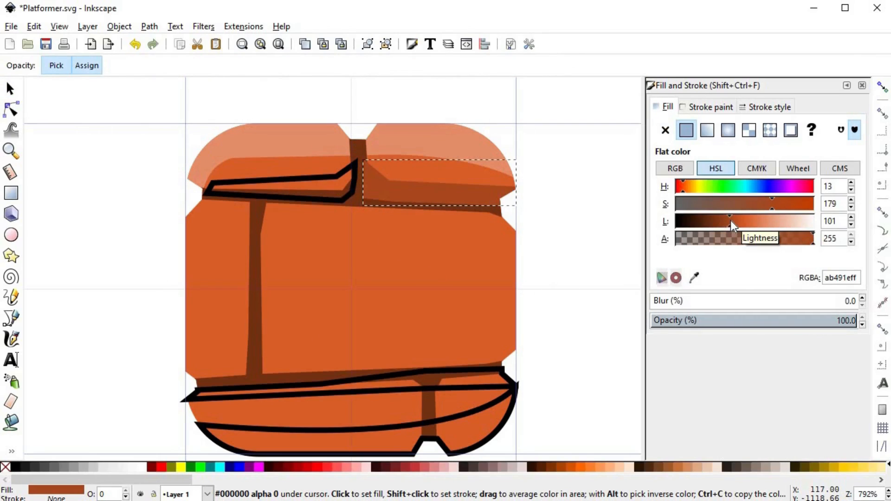
{"action": "key", "text": "s"}
Apply the dark shade's style to the upper left brick's lower shape and the bottom shape, lowering both beneath the joints.
{"action": "key", "text": "ctrl+c"}
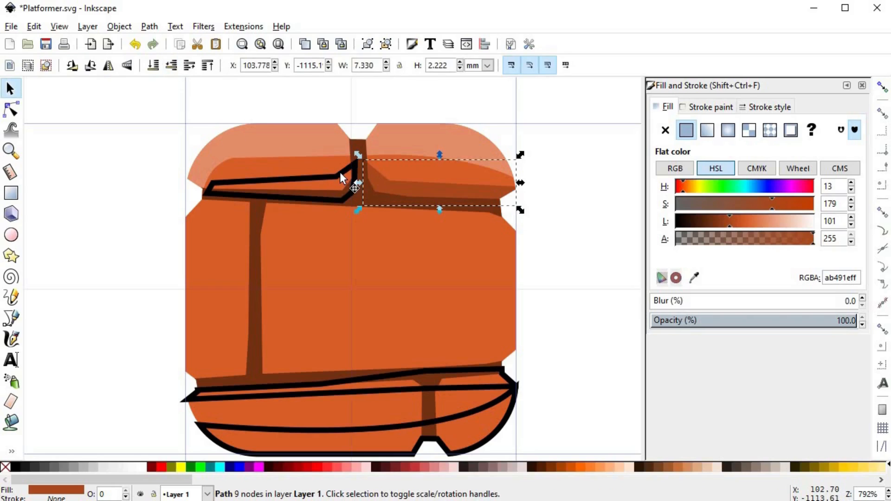
{"action": "left_click", "coordinate": [341, 173]}
{"action": "key", "text": "ctrl+shift+v"}
{"action": "left_click", "coordinate": [171, 66]}
{"action": "left_click", "coordinate": [452, 414]}
{"action": "key", "text": "ctrl+shift+v"}
{"action": "left_click", "coordinate": [171, 67]}
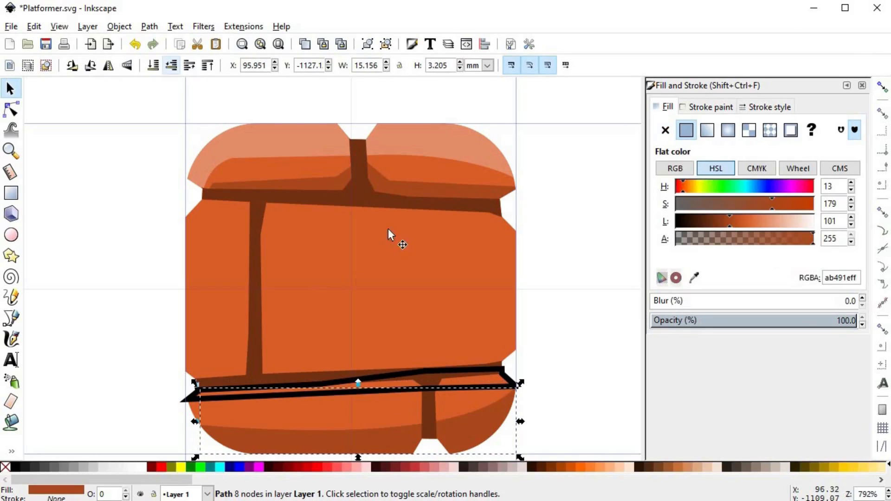
Apply the top highlight's style to the strip across the lower bricks and lower it beneath the joints.
{"action": "left_click", "coordinate": [324, 144]}
{"action": "key", "text": "ctrl+c"}
{"action": "left_click", "coordinate": [496, 371]}
{"action": "key", "text": "ctrl+shift+v"}
{"action": "left_click", "coordinate": [171, 66]}
{"action": "left_click", "coordinate": [531, 342]}
Move the top highlight's lower-edge nodes up at the upright joint and on the upper left brick, adjusting the curve.
{"action": "scroll", "coordinate": [532, 342], "scroll_direction": "down", "scroll_amount": 4}
{"action": "scroll", "coordinate": [527, 329], "scroll_direction": "up", "scroll_amount": 4}
{"action": "double_click", "coordinate": [450, 191]}
{"action": "left_click_drag", "start_coordinate": [380, 197], "coordinate": [377, 190]}
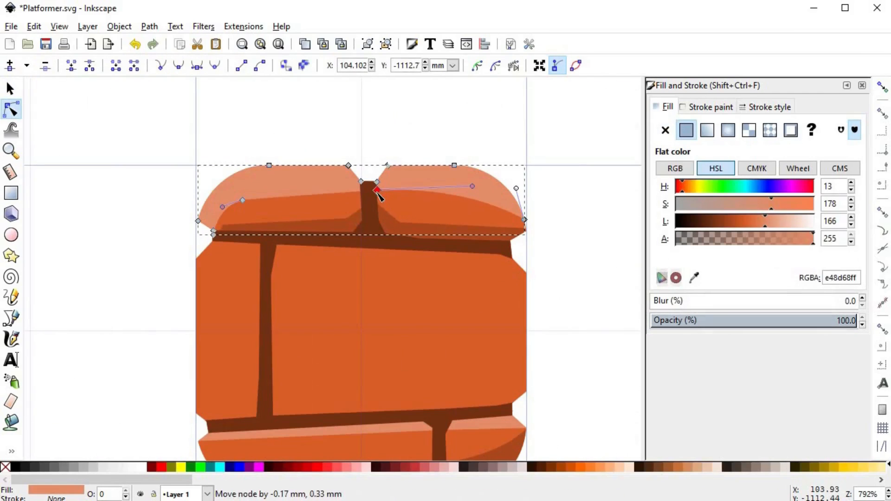
{"action": "left_click_drag", "start_coordinate": [472, 186], "coordinate": [487, 172]}
{"action": "left_click_drag", "start_coordinate": [243, 199], "coordinate": [246, 194]}
{"action": "left_click_drag", "start_coordinate": [376, 190], "coordinate": [373, 189]}
{"action": "key", "text": "s"}
{"action": "key", "text": "Escape"}
{"action": "scroll", "coordinate": [439, 228], "scroll_direction": "down", "scroll_amount": 4}
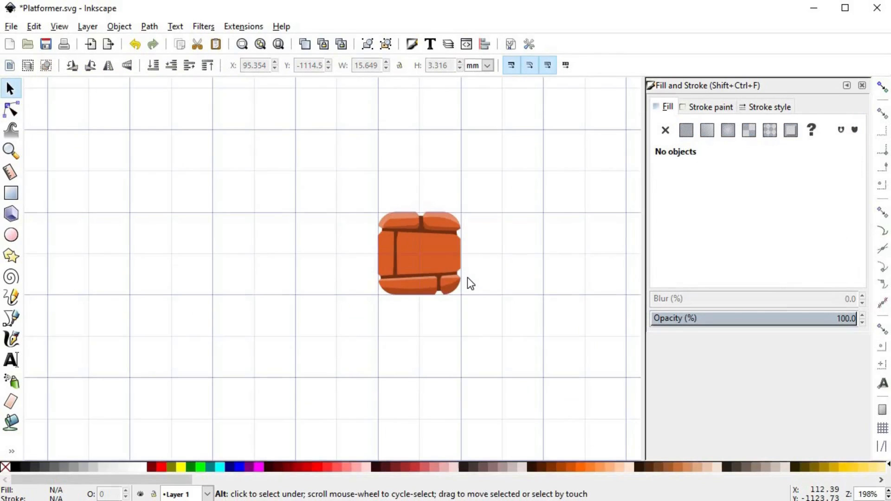
Refine the top highlight's lower edge with smoother curves over the upper right and upper left bricks.
{"action": "scroll", "coordinate": [464, 193], "scroll_direction": "up", "scroll_amount": 5}
{"action": "double_click", "coordinate": [464, 194]}
{"action": "left_click_drag", "start_coordinate": [490, 200], "coordinate": [509, 192]}
{"action": "key", "text": "space"}
{"action": "left_click_drag", "start_coordinate": [554, 154], "coordinate": [588, 162]}
{"action": "left_click_drag", "start_coordinate": [222, 192], "coordinate": [211, 196]}
{"action": "left_click_drag", "start_coordinate": [290, 201], "coordinate": [290, 194]}
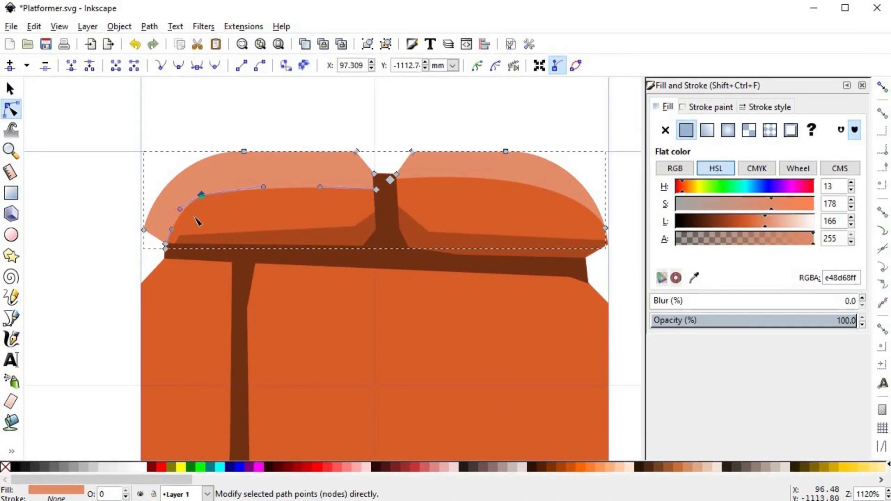
{"action": "key", "text": "s"}
{"action": "key", "text": "Escape"}
{"action": "scroll", "coordinate": [471, 213], "scroll_direction": "down", "scroll_amount": 3}
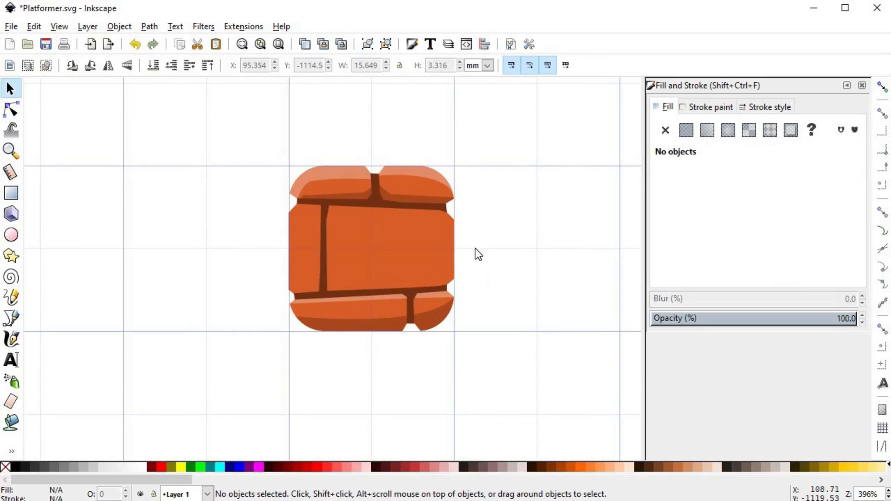
Draw a closed Bezier shape over the large middle brick's upper edge, tapering down along its left side.
{"action": "scroll", "coordinate": [494, 234], "scroll_direction": "up", "scroll_amount": 3}
{"action": "key", "text": "b"}
{"action": "left_click", "coordinate": [502, 236]}
{"action": "left_click", "coordinate": [390, 216]}
{"action": "left_click", "coordinate": [165, 209]}
{"action": "left_click", "coordinate": [131, 286]}
{"action": "left_click", "coordinate": [130, 184]}
{"action": "left_click", "coordinate": [286, 181]}
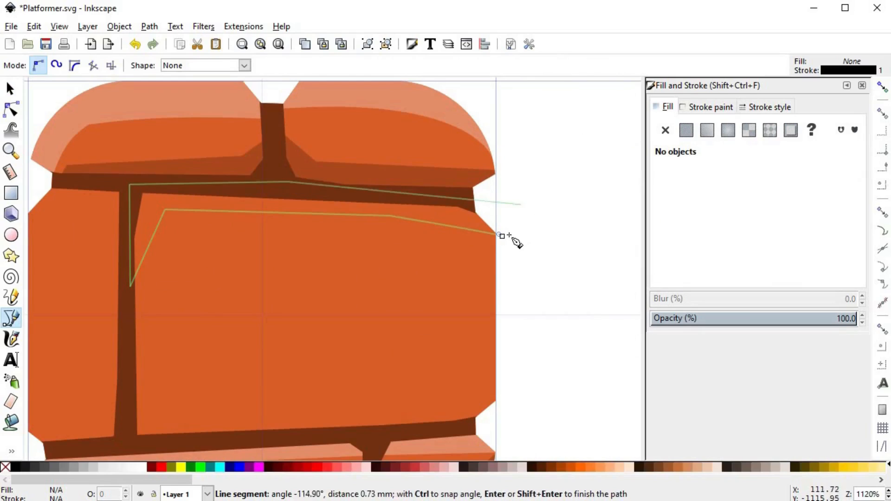
{"action": "left_click", "coordinate": [501, 236]}
Draw a closed Bezier shape over the upper edge of the small left middle brick, extending past the block's left edge.
{"action": "key", "text": "space"}
{"action": "left_click", "coordinate": [188, 197]}
{"action": "left_click", "coordinate": [180, 176]}
{"action": "left_click", "coordinate": [189, 197]}
{"action": "key", "text": "space"}
Apply the top highlight's style to both middle brick shapes and lower the large brick's shape beneath the joints.
{"action": "left_click", "coordinate": [177, 104]}
{"action": "left_click", "coordinate": [179, 197]}
{"action": "key", "text": "ctrl+shift+v"}
{"action": "left_click", "coordinate": [220, 214]}
{"action": "key", "text": "ctrl+shift+v"}
{"action": "left_click", "coordinate": [170, 66]}
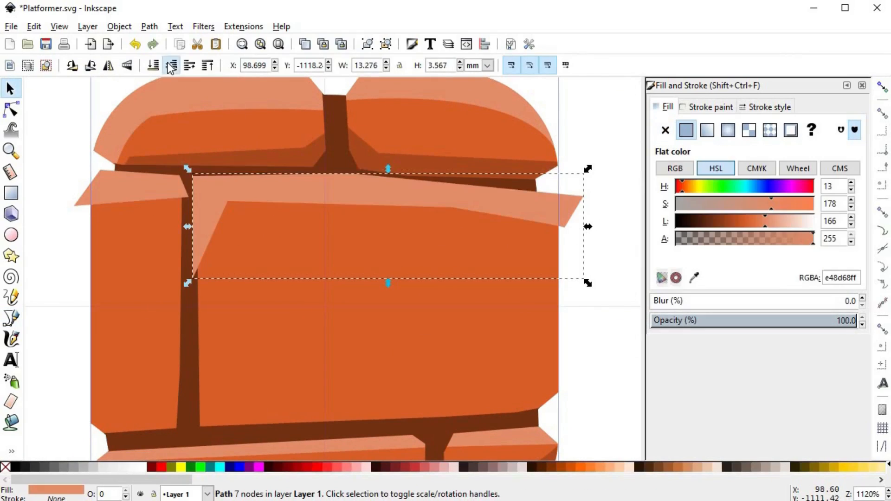
Intersect the left middle brick's highlight with a duplicate of the block and lower it beneath the joints.
{"action": "left_click", "coordinate": [126, 209]}
{"action": "key", "text": "ctrl+d"}
{"action": "left_click", "coordinate": [84, 199], "text": "shift"}
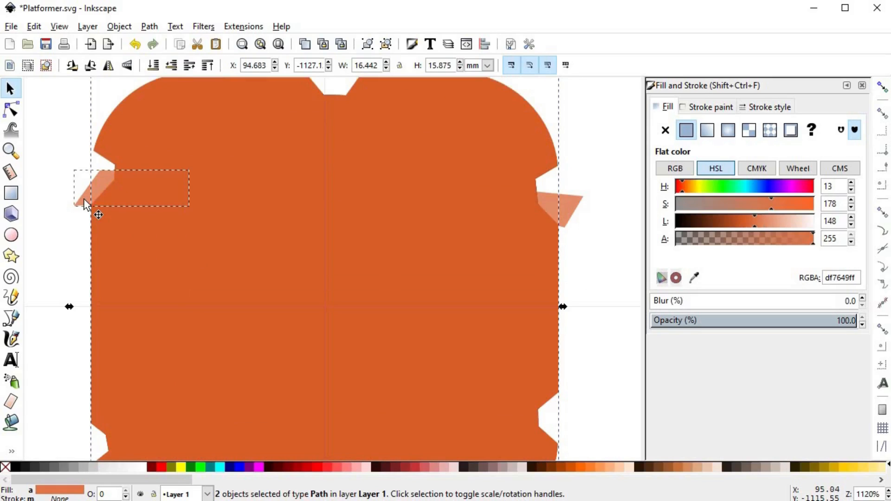
{"action": "key", "text": "ctrl+asterisk"}
{"action": "left_click", "coordinate": [171, 66]}
{"action": "left_click", "coordinate": [65, 203]}
{"action": "key", "text": "space"}
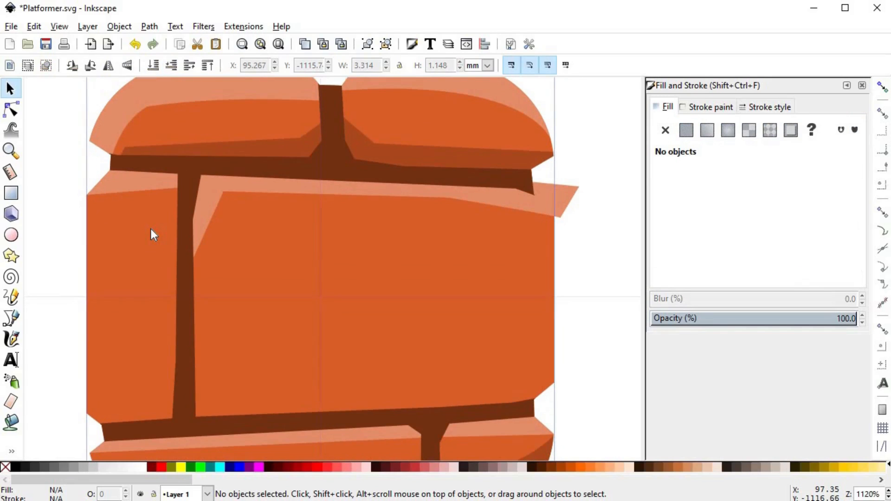
Intersect the large middle brick's highlight with a duplicate of the block to trim the overhang.
{"action": "left_click", "coordinate": [447, 274]}
{"action": "key", "text": "ctrl+d"}
{"action": "left_click", "coordinate": [566, 197], "text": "shift"}
{"action": "key", "text": "ctrl+asterisk"}
Draw a closed Bezier shape over the lower edges of both middle bricks, extending past both sides of the block.
{"action": "scroll", "coordinate": [584, 265], "scroll_direction": "down", "scroll_amount": 2}
{"action": "left_click", "coordinate": [584, 265]}
{"action": "key", "text": "space"}
{"action": "scroll", "coordinate": [483, 299], "scroll_direction": "up", "scroll_amount": 1}
{"action": "key", "text": "b"}
{"action": "left_click", "coordinate": [470, 269]}
{"action": "left_click", "coordinate": [460, 295]}
{"action": "left_click", "coordinate": [229, 306]}
{"action": "left_click", "coordinate": [208, 270]}
{"action": "left_click", "coordinate": [204, 297]}
{"action": "left_click", "coordinate": [114, 310]}
{"action": "left_click", "coordinate": [126, 336]}
{"action": "left_click", "coordinate": [482, 314]}
{"action": "left_click", "coordinate": [471, 268]}
Intersect the new lower-edge shape with a duplicate of the block.
{"action": "key", "text": "s"}
{"action": "left_click", "coordinate": [435, 243]}
{"action": "key", "text": "ctrl+d"}
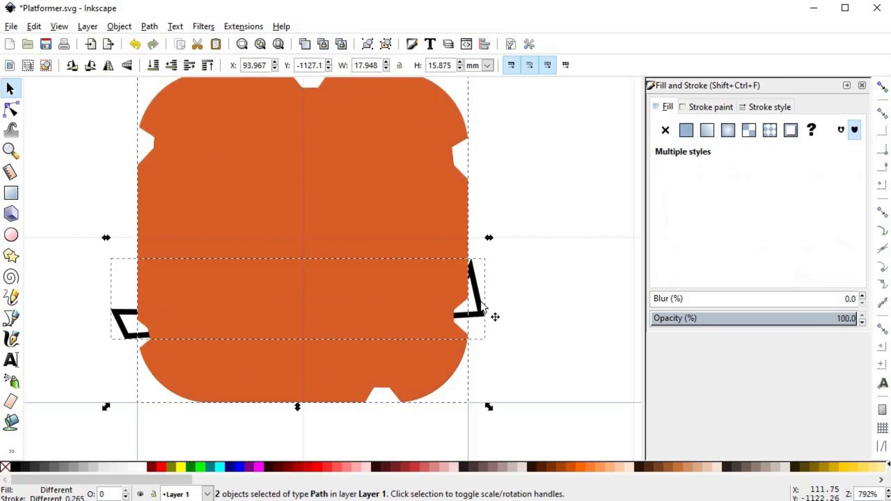
{"action": "left_click", "coordinate": [480, 301], "text": "shift"}
{"action": "key", "text": "ctrl+asterisk"}
Apply the bottom shadow's style to the trimmed middle shape and lower it beneath the joints.
{"action": "left_click", "coordinate": [434, 374]}
{"action": "key", "text": "ctrl+c"}
{"action": "left_click", "coordinate": [469, 292]}
{"action": "key", "text": "ctrl+shift+v"}
{"action": "left_click", "coordinate": [171, 66]}
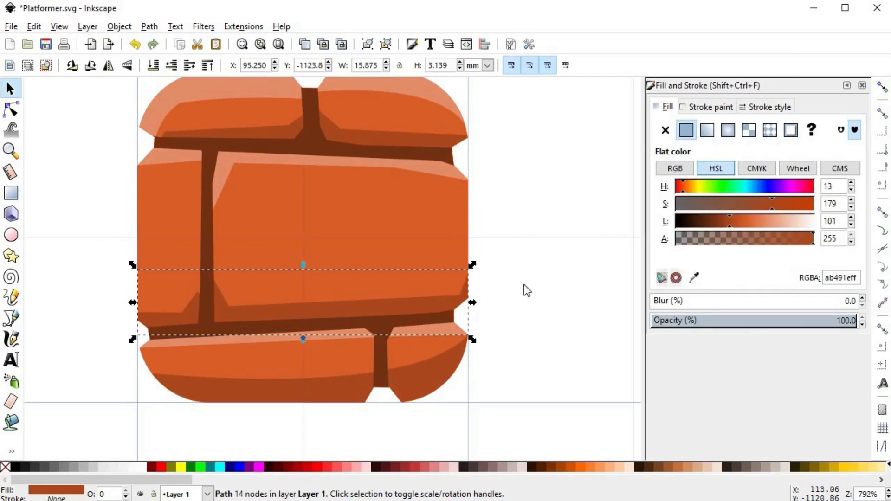
Move the middle shadow's top corner node up along the block's right edge.
{"action": "left_click", "coordinate": [519, 281]}
{"action": "double_click", "coordinate": [461, 296]}
{"action": "mouse_move", "coordinate": [477, 258]}
{"action": "left_mouse_down"}
{"action": "mouse_move", "coordinate": [451, 299]}
{"action": "mouse_move", "coordinate": [468, 261]}
{"action": "left_mouse_up"}
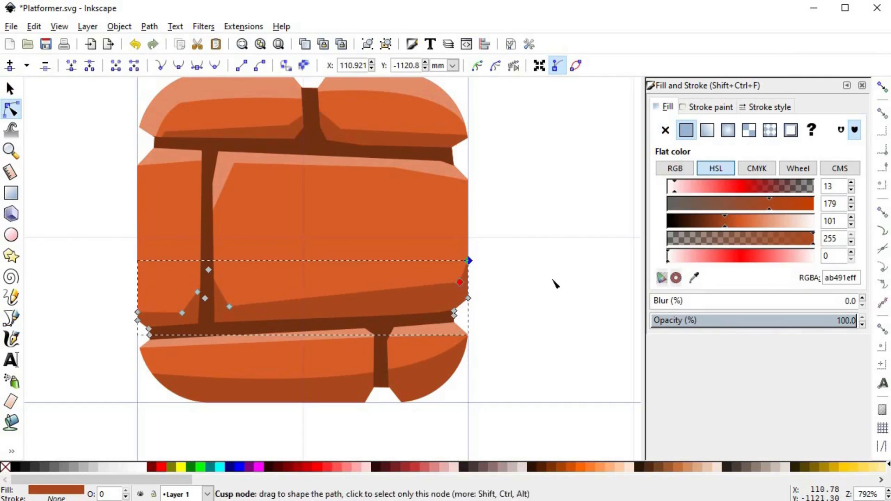
{"action": "key", "text": "Escape"}
Draw a narrow closed Bezier shape along the right side of the small left middle brick, overlapping the vertical joint.
{"action": "key", "text": "b"}
{"action": "left_click", "coordinate": [191, 161]}
{"action": "left_click", "coordinate": [197, 203]}
{"action": "left_click", "coordinate": [192, 314]}
{"action": "left_click", "coordinate": [200, 316]}
{"action": "left_click", "coordinate": [210, 156]}
{"action": "left_click", "coordinate": [191, 161]}
Apply the copied shadow style to the narrow shape and lower it beneath the joints.
{"action": "key", "text": "s"}
{"action": "key", "text": "ctrl+shift+v"}
{"action": "left_click", "coordinate": [171, 65]}
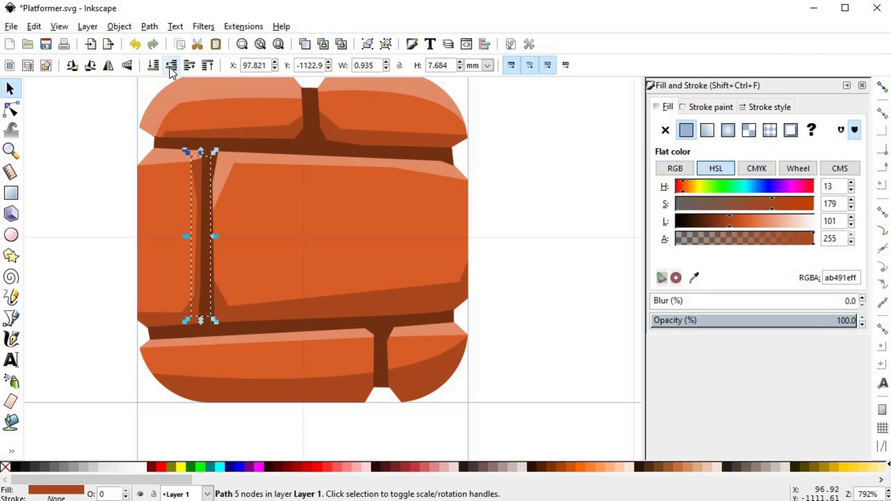
{"action": "left_click", "coordinate": [121, 258]}
{"action": "scroll", "coordinate": [465, 279], "scroll_direction": "down", "scroll_amount": 3}
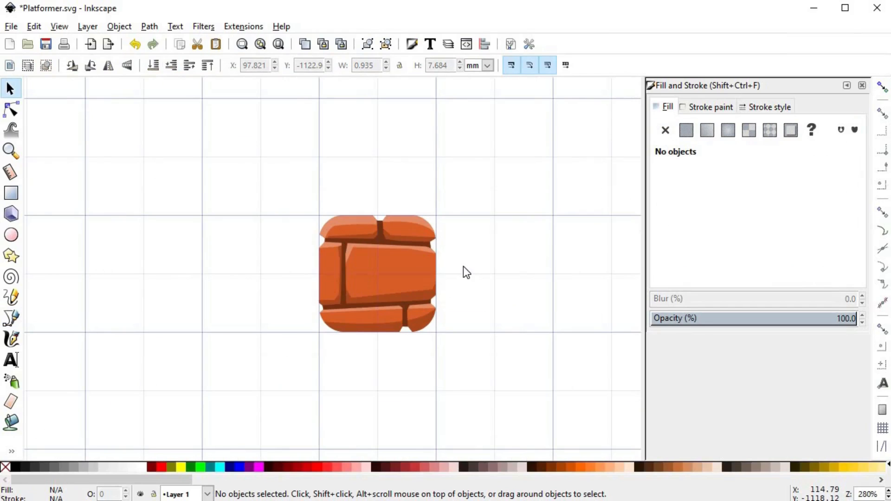
{"action": "scroll", "coordinate": [470, 273], "scroll_direction": "down", "scroll_amount": 2}
Add a node on the lower edge of the large brick's highlight, pull it down slightly and adjust the highlight's right end.
{"action": "scroll", "coordinate": [459, 274], "scroll_direction": "up", "scroll_amount": 5}
{"action": "key", "text": "space"}
{"action": "double_click", "coordinate": [375, 189]}
{"action": "left_click_drag", "start_coordinate": [375, 191], "coordinate": [380, 195]}
{"action": "left_click_drag", "start_coordinate": [448, 205], "coordinate": [449, 205]}
{"action": "left_click", "coordinate": [478, 255]}
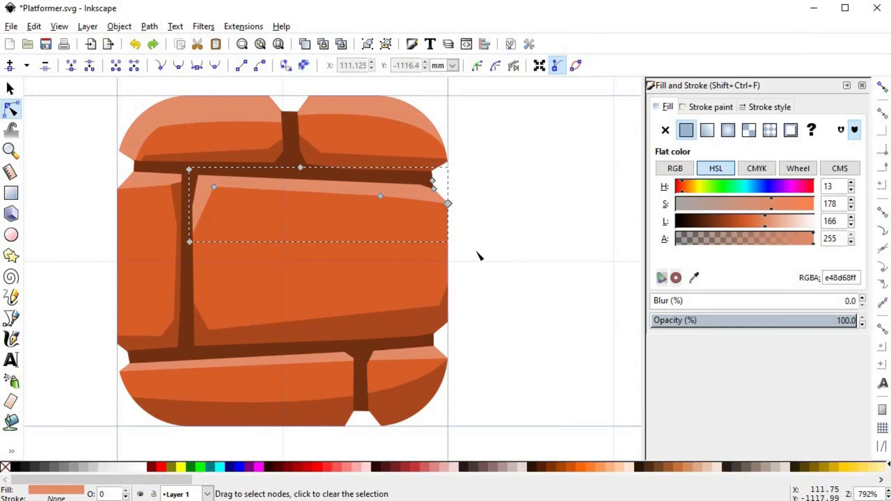
Add a node to the upper edge of the large brick's shadow near its right end and pull it down into an angled corner.
{"action": "left_click", "coordinate": [413, 317]}
{"action": "double_click", "coordinate": [409, 309]}
{"action": "left_click_drag", "start_coordinate": [408, 309], "coordinate": [404, 320]}
{"action": "key", "text": "space"}
{"action": "left_click", "coordinate": [536, 332]}
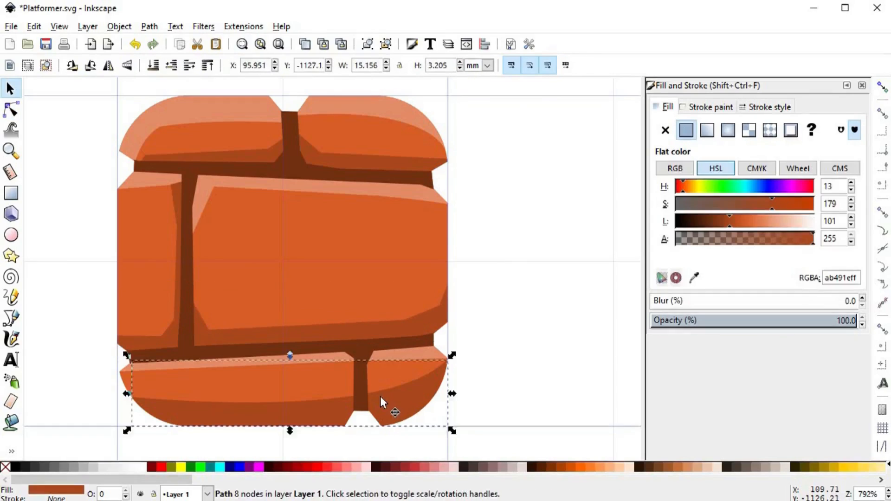
Refine the bottom shadow's upper edge around the lower vertical joint by adjusting its nodes.
{"action": "scroll", "coordinate": [382, 395], "scroll_direction": "up", "scroll_amount": 2}
{"action": "double_click", "coordinate": [381, 396]}
{"action": "double_click", "coordinate": [308, 399]}
{"action": "left_click_drag", "start_coordinate": [308, 399], "coordinate": [312, 404]}
{"action": "double_click", "coordinate": [369, 395]}
{"action": "left_click_drag", "start_coordinate": [369, 396], "coordinate": [322, 407]}
{"action": "scroll", "coordinate": [418, 391], "scroll_direction": "down", "scroll_amount": 2}
{"action": "left_click", "coordinate": [519, 292]}
{"action": "left_click", "coordinate": [519, 291]}
Curve the angled segment of the large brick's shadow near its right corner.
{"action": "scroll", "coordinate": [444, 300], "scroll_direction": "up", "scroll_amount": 2}
{"action": "left_click", "coordinate": [442, 334]}
{"action": "left_click_drag", "start_coordinate": [436, 321], "coordinate": [442, 327]}
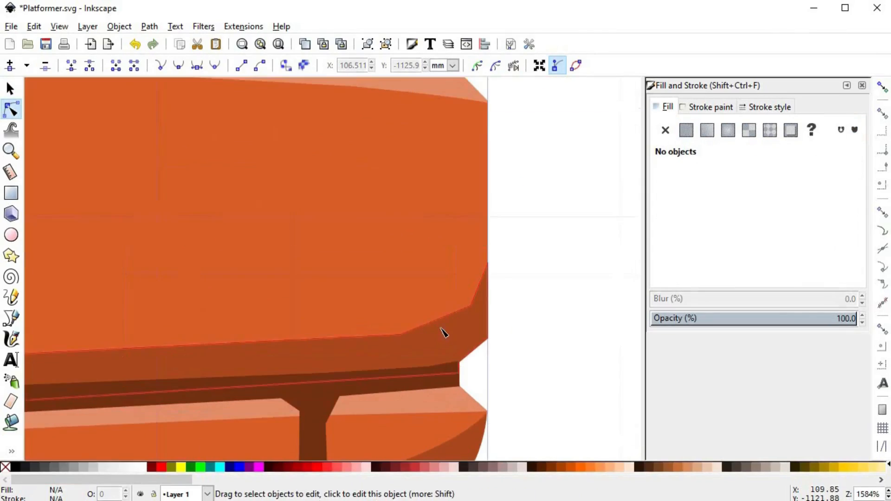
{"action": "left_click", "coordinate": [553, 276]}
{"action": "scroll", "coordinate": [553, 276], "scroll_direction": "down", "scroll_amount": 2}
{"action": "scroll", "coordinate": [533, 288], "scroll_direction": "down", "scroll_amount": 2}
{"action": "key", "text": "d"}
{"action": "scroll", "coordinate": [524, 297], "scroll_direction": "down", "scroll_amount": 2}
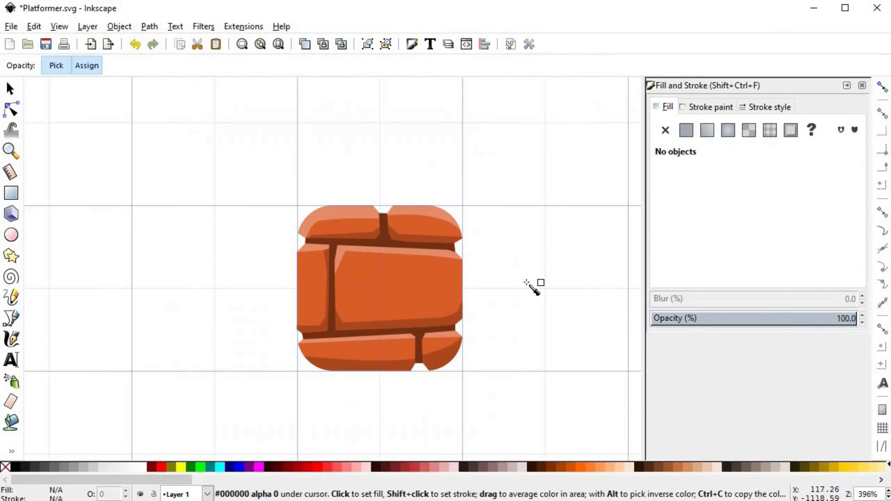
{"action": "key", "text": "s"}
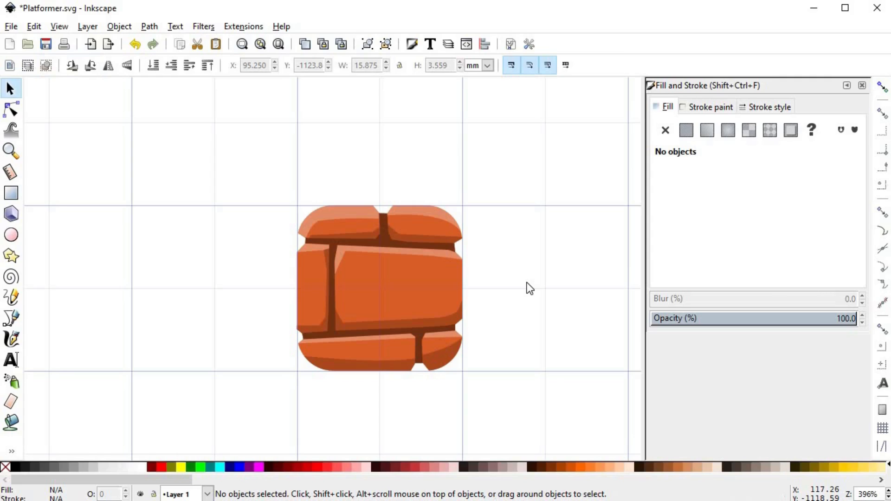
{"action": "key", "text": "alt"}
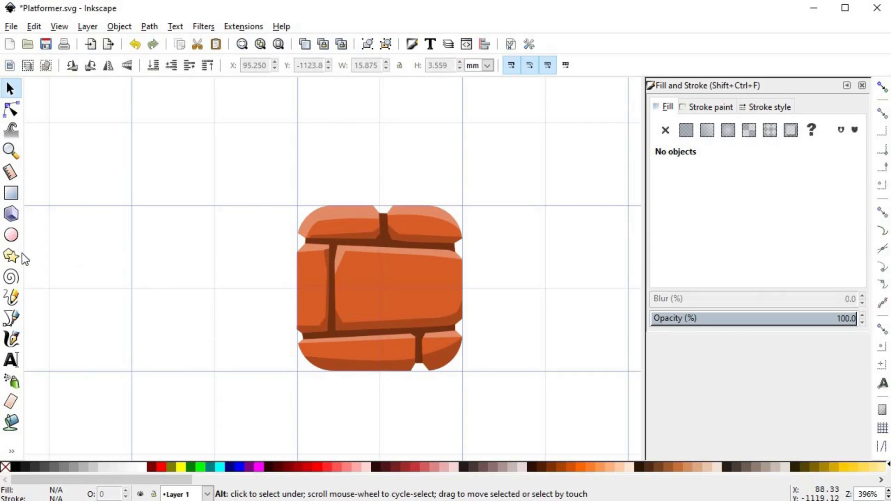
Draw dark ellipse spots on the bricks: one large and several small on the large middle brick, one each on the left and bottom-left bricks.
{"action": "left_click", "coordinate": [18, 235]}
{"action": "scroll", "coordinate": [431, 290], "scroll_direction": "up", "scroll_amount": 2}
{"action": "mouse_move", "coordinate": [405, 271]}
{"action": "left_mouse_down"}
{"action": "mouse_move", "coordinate": [437, 296]}
{"action": "mouse_move", "coordinate": [454, 296]}
{"action": "mouse_move", "coordinate": [442, 295]}
{"action": "left_mouse_up"}
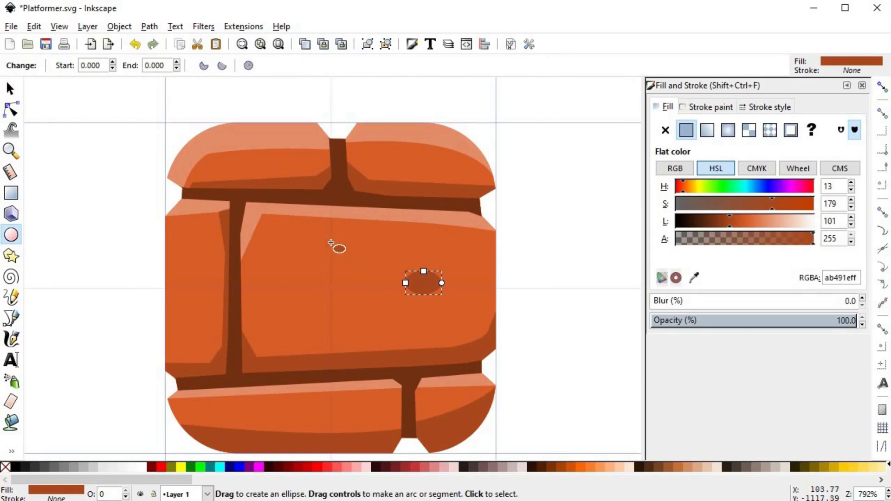
{"action": "left_click_drag", "start_coordinate": [342, 246], "coordinate": [326, 236]}
{"action": "left_click_drag", "start_coordinate": [357, 407], "coordinate": [373, 420]}
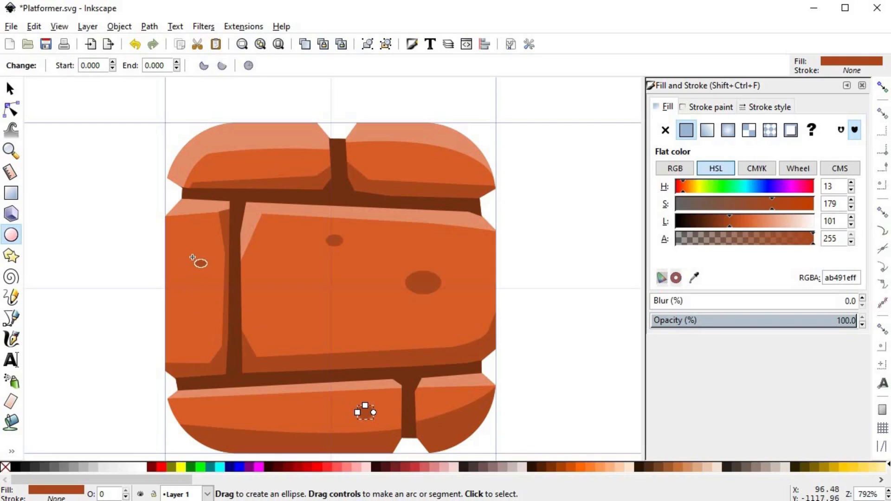
{"action": "left_click_drag", "start_coordinate": [193, 340], "coordinate": [230, 352]}
{"action": "left_click_drag", "start_coordinate": [308, 342], "coordinate": [333, 344]}
Draw another ellipse overlapping the large spot on the large middle brick and select both ellipses.
{"action": "scroll", "coordinate": [317, 346], "scroll_direction": "up", "scroll_amount": 3}
{"action": "scroll", "coordinate": [334, 344], "scroll_direction": "down", "scroll_amount": 3}
{"action": "scroll", "coordinate": [473, 306], "scroll_direction": "up", "scroll_amount": 1}
{"action": "left_click_drag", "start_coordinate": [409, 262], "coordinate": [439, 284]}
{"action": "key", "text": "s"}
{"action": "left_click", "coordinate": [423, 257], "text": "shift"}
{"action": "key", "text": "space"}
{"action": "left_click_drag", "start_coordinate": [363, 333], "coordinate": [373, 256]}
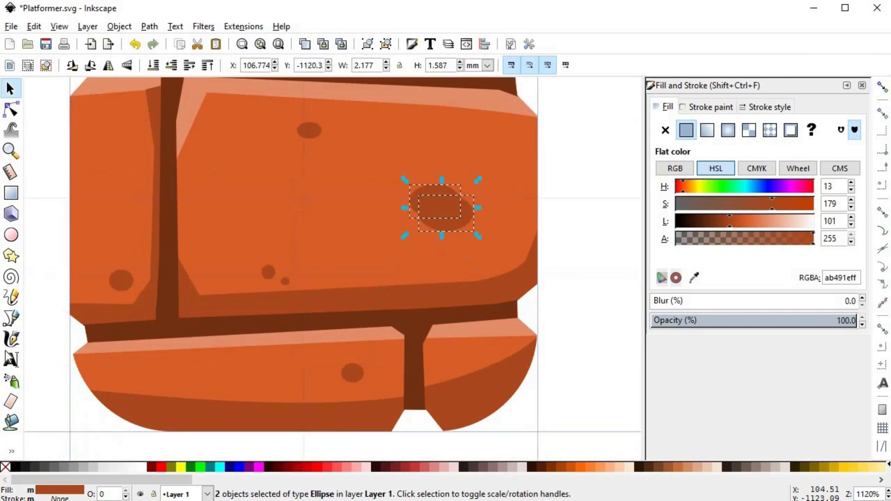
Draw a tiny ellipse on the bottom-right brick and a small one above and right of the overlapping spots.
{"action": "left_click", "coordinate": [11, 235]}
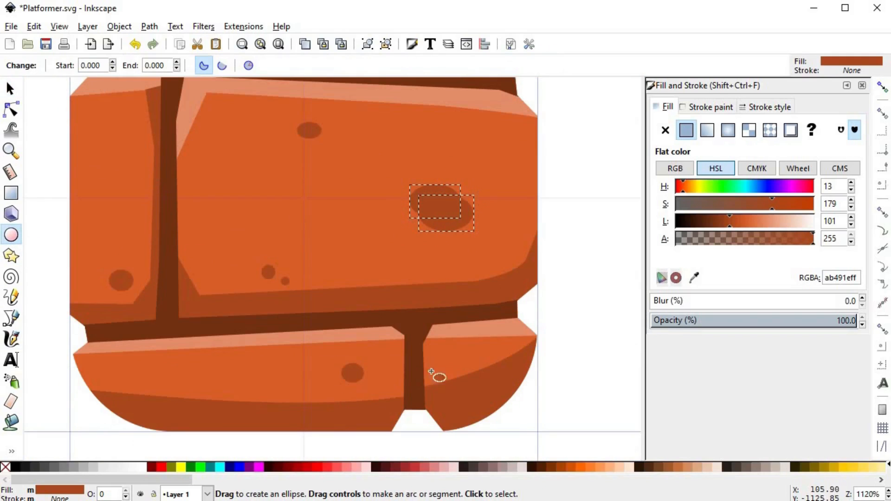
{"action": "left_click_drag", "start_coordinate": [436, 353], "coordinate": [444, 360]}
{"action": "left_click_drag", "start_coordinate": [520, 360], "coordinate": [514, 403]}
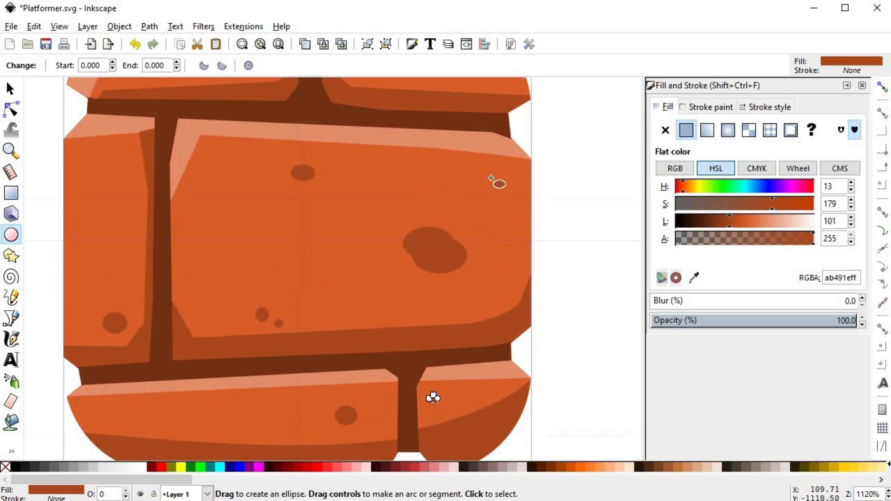
{"action": "left_click_drag", "start_coordinate": [465, 220], "coordinate": [481, 235]}
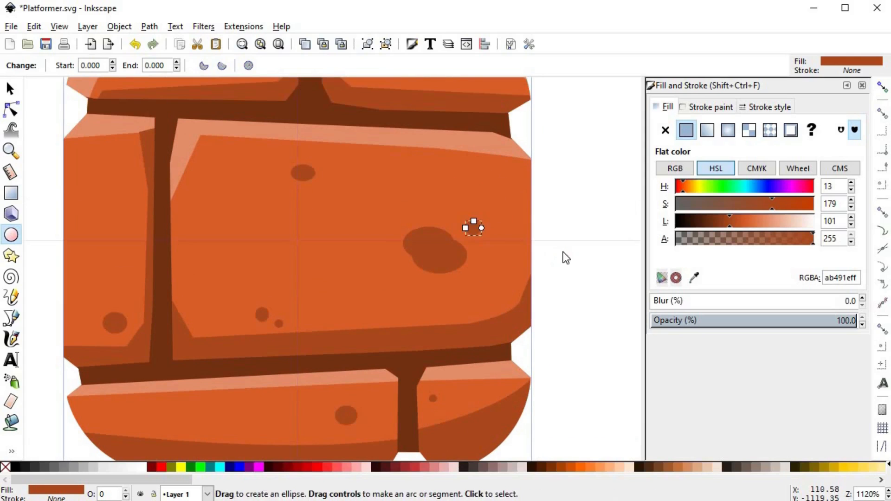
{"action": "key", "text": "s"}
{"action": "left_click", "coordinate": [541, 261]}
Union the two overlapping ellipses on the large middle brick into one crater shape.
{"action": "scroll", "coordinate": [409, 231], "scroll_direction": "up", "scroll_amount": 2, "text": "ctrl"}
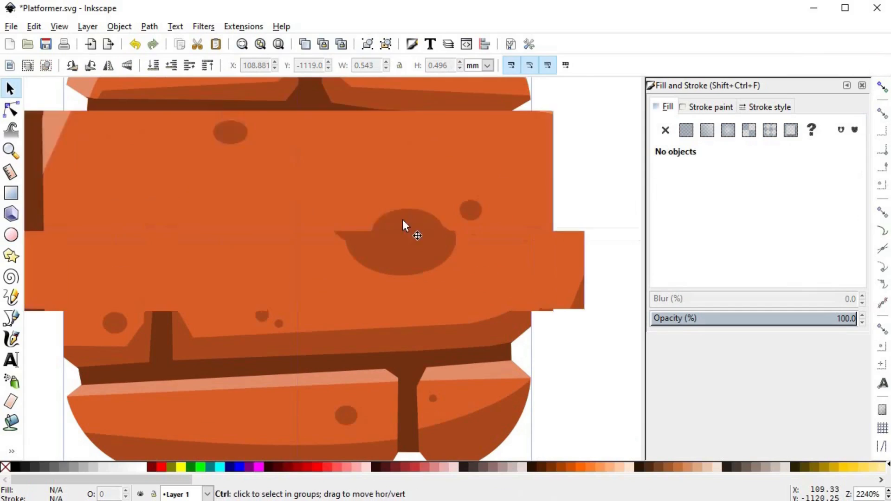
{"action": "left_click", "coordinate": [422, 247]}
{"action": "left_click", "coordinate": [421, 248], "text": "shift"}
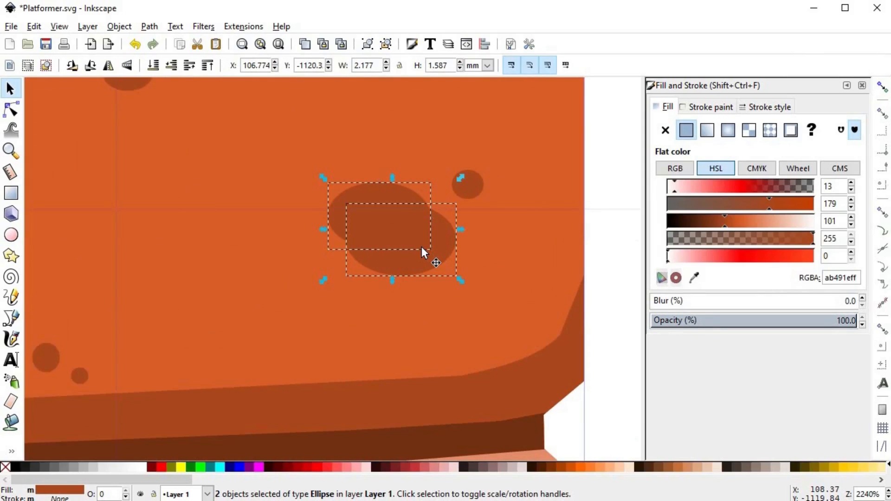
{"action": "key", "text": "ctrl+plus"}
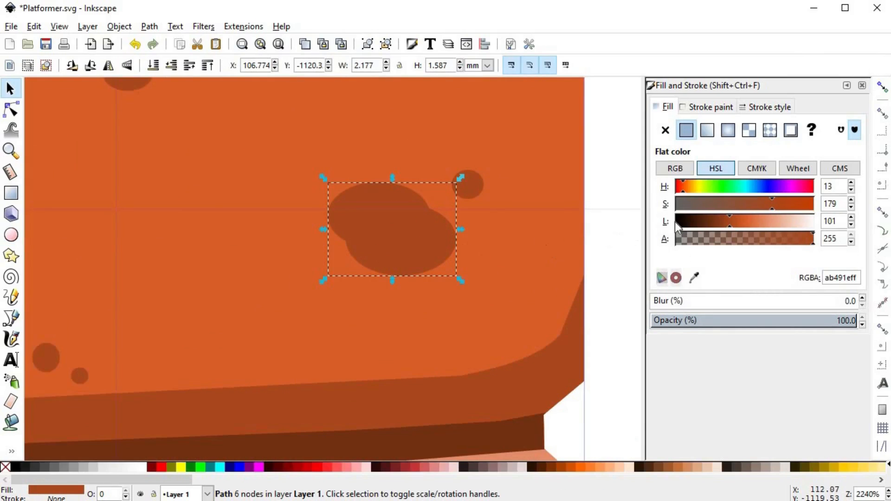
Shift a darkened duplicate of the crater slightly upward and subtract it from another copy, leaving a crescent along the lower edge.
{"action": "left_click_drag", "start_coordinate": [384, 212], "coordinate": [386, 203]}
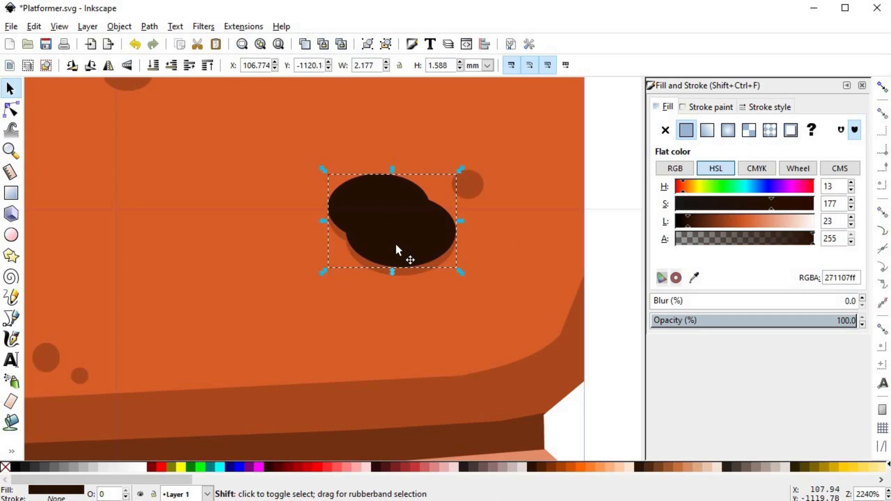
{"action": "left_click", "coordinate": [402, 270], "text": "shift"}
{"action": "key", "text": "ctrl+minus"}
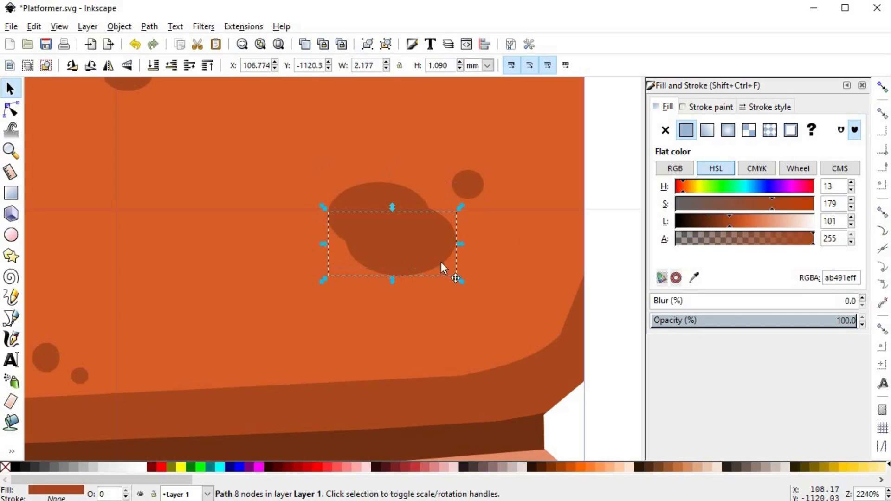
Fill the crater's crescent with the light orange sampled from the large brick's highlight.
{"action": "scroll", "coordinate": [428, 251], "scroll_direction": "down", "scroll_amount": 2}
{"action": "key", "text": "d"}
{"action": "left_click", "coordinate": [427, 134]}
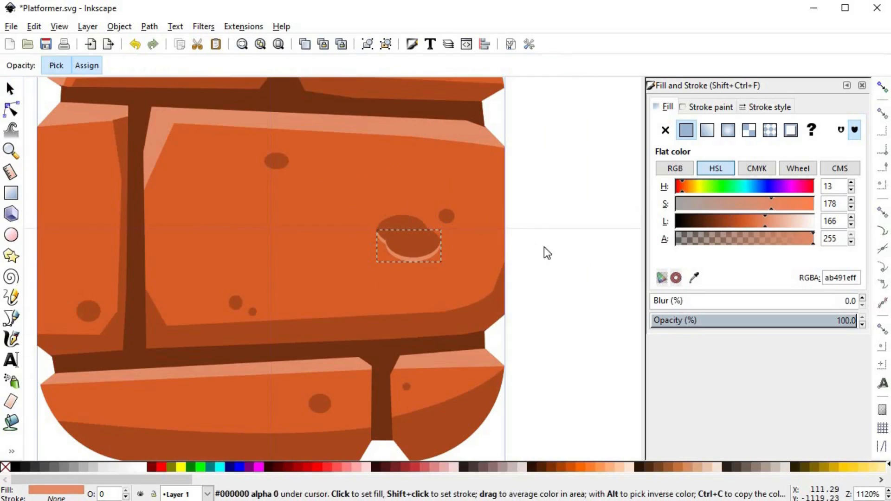
{"action": "left_click", "coordinate": [543, 286]}
{"action": "scroll", "coordinate": [538, 284], "scroll_direction": "down", "scroll_amount": 5}
{"action": "scroll", "coordinate": [490, 292], "scroll_direction": "up", "scroll_amount": 1}
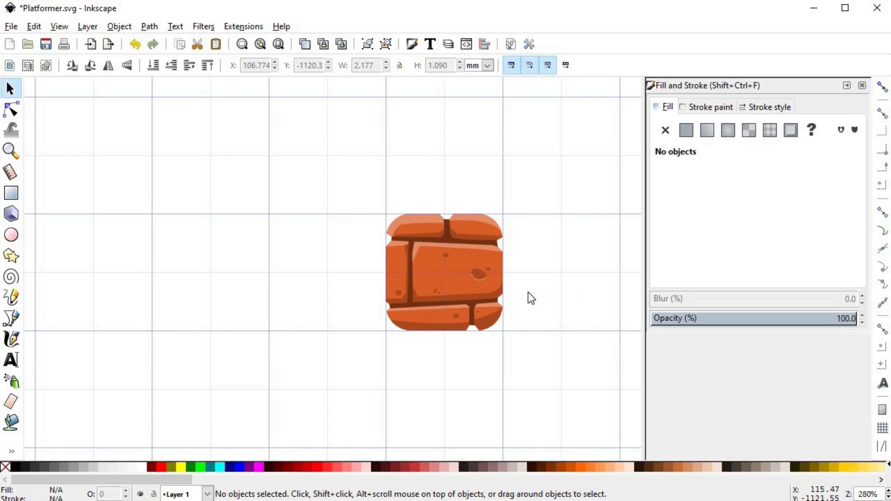
{"action": "scroll", "coordinate": [514, 270], "scroll_direction": "up", "scroll_amount": 2}
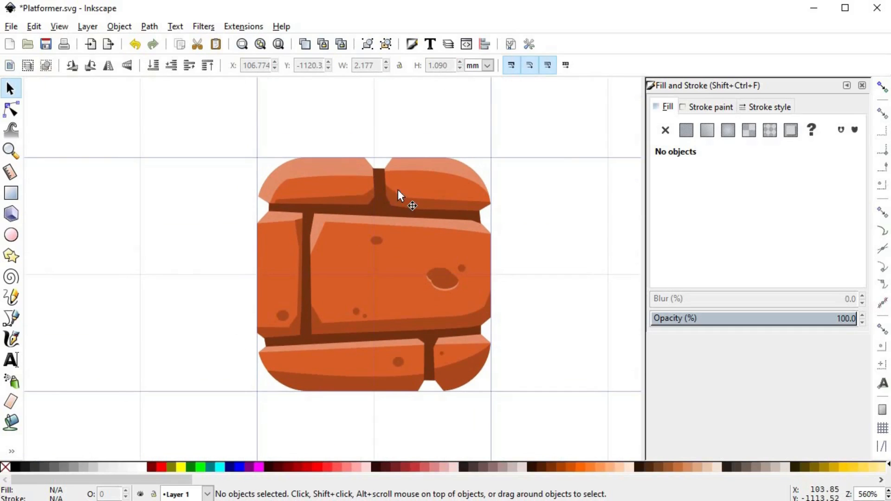
Draw an ellipse about 0.5 × 0.33 mm on the top-left brick, filled with the dark colour sampled from an existing spot.
{"action": "scroll", "coordinate": [397, 189], "scroll_direction": "up", "scroll_amount": 2}
{"action": "left_click", "coordinate": [11, 235]}
{"action": "left_click_drag", "start_coordinate": [320, 190], "coordinate": [310, 184]}
{"action": "key", "text": "d"}
{"action": "left_click", "coordinate": [360, 292]}
{"action": "key", "text": "s"}
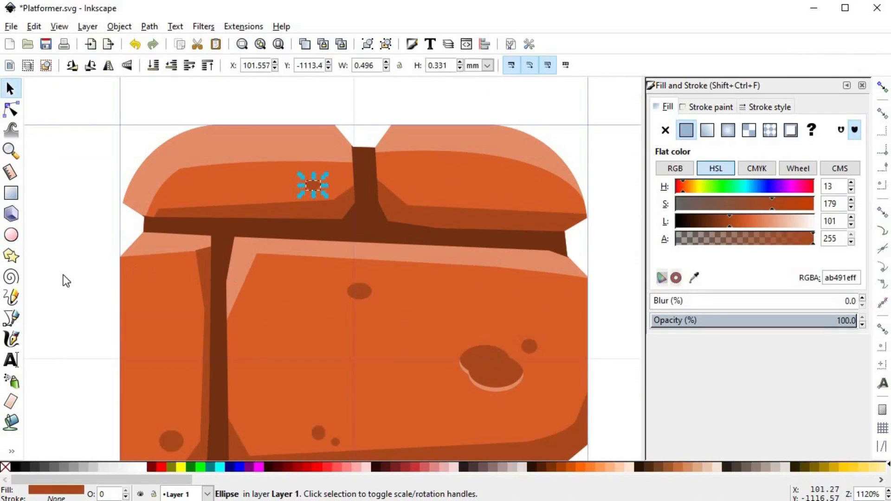
{"action": "left_click", "coordinate": [115, 283]}
{"action": "scroll", "coordinate": [279, 302], "scroll_direction": "down", "scroll_amount": 3}
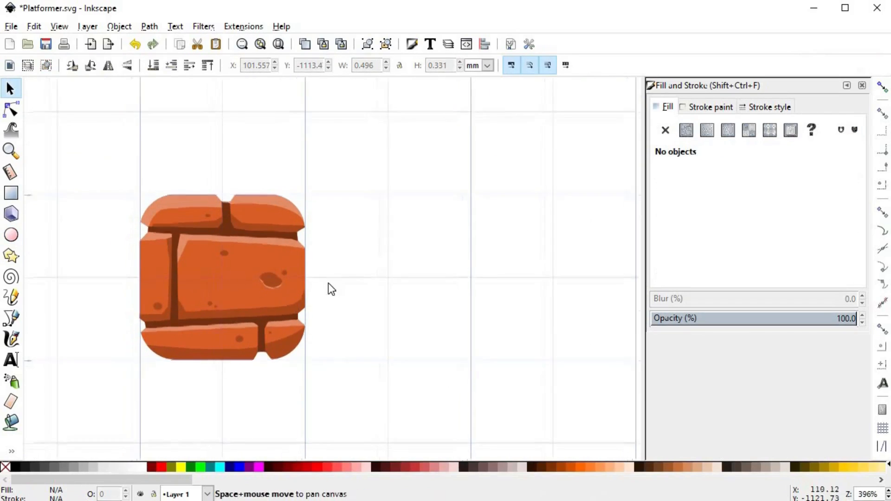
{"action": "left_click_drag", "start_coordinate": [373, 285], "coordinate": [412, 293]}
{"action": "scroll", "coordinate": [400, 293], "scroll_direction": "down", "scroll_amount": 2}
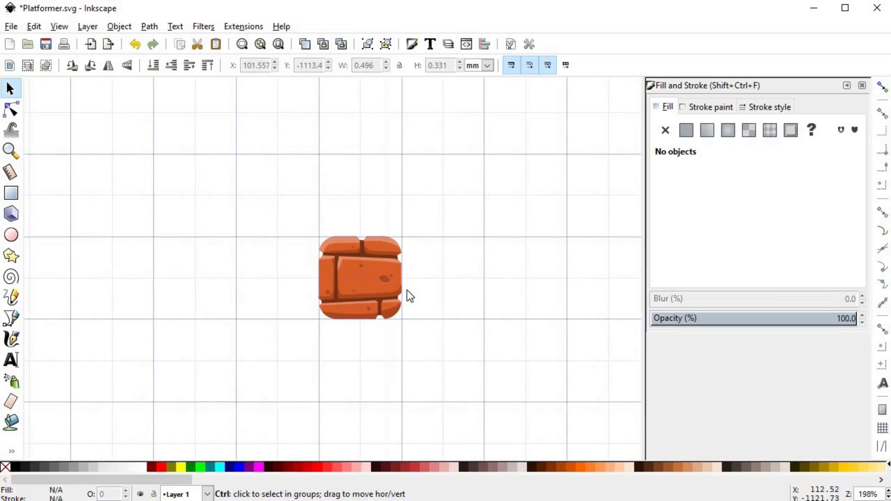
{"action": "scroll", "coordinate": [406, 291], "scroll_direction": "up", "scroll_amount": 1}
{"action": "scroll", "coordinate": [406, 291], "scroll_direction": "up", "scroll_amount": 1}
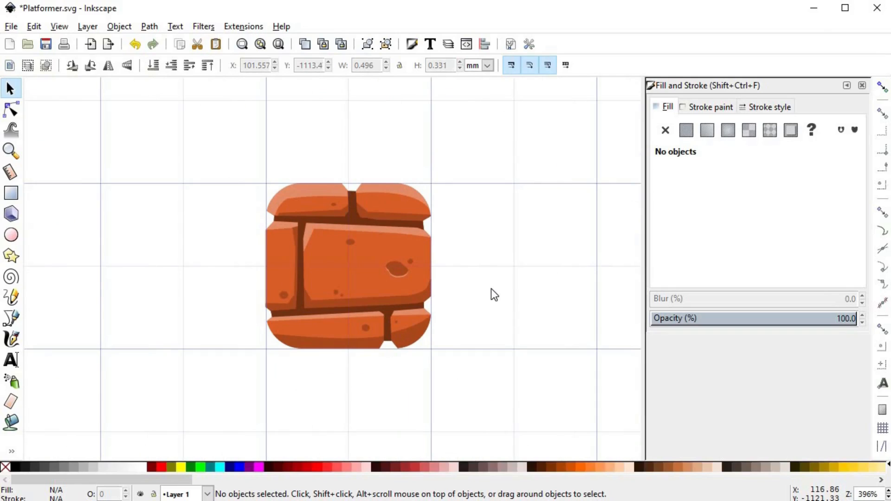
{"action": "key", "text": "alt"}
{"action": "scroll", "coordinate": [463, 284], "scroll_direction": "up", "scroll_amount": 3}
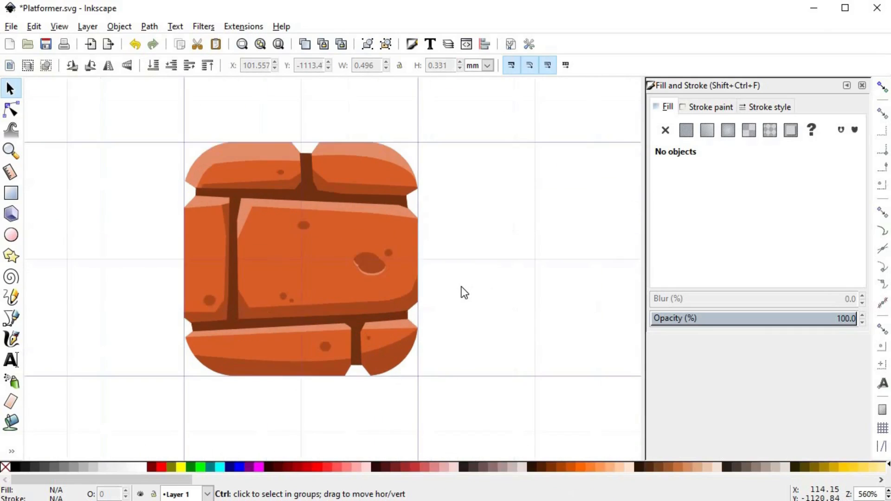
Draw a four-point trapezoidal Bezier path about 2.8 × 1.1 mm above the lower horizontal joint, left of the bottom vertical joint.
{"action": "left_click_drag", "start_coordinate": [377, 307], "coordinate": [553, 232]}
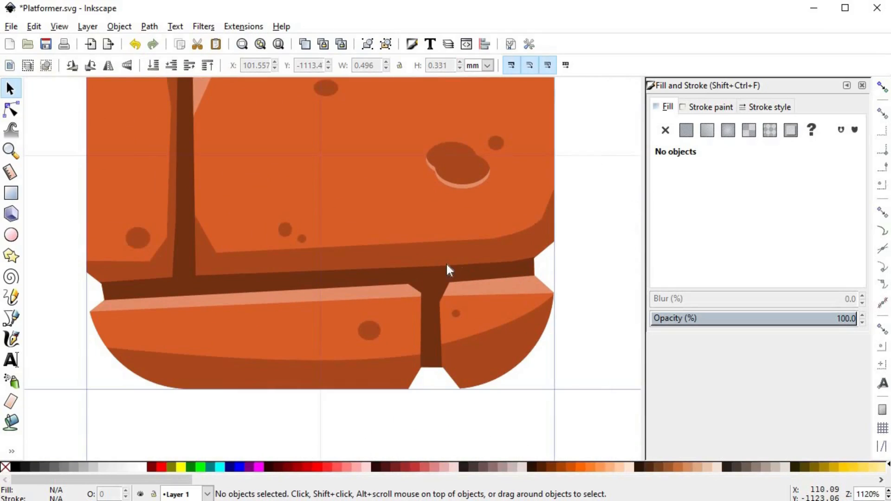
{"action": "left_click_drag", "start_coordinate": [417, 267], "coordinate": [411, 272]}
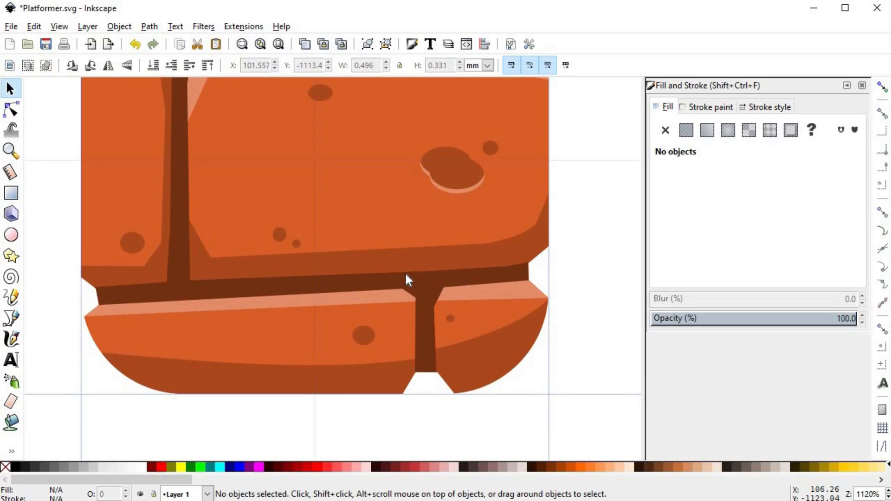
{"action": "key", "text": "b"}
{"action": "left_click", "coordinate": [352, 282]}
{"action": "left_click", "coordinate": [371, 259]}
{"action": "left_click", "coordinate": [413, 255]}
{"action": "double_click", "coordinate": [427, 278]}
{"action": "key", "text": "s"}
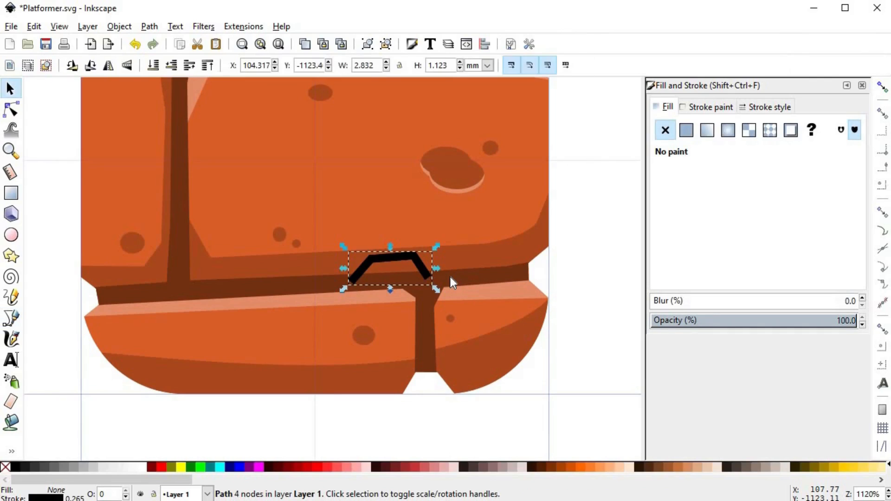
Union a copy of the trapezoidal path with the dark joints shape and select the remaining black path.
{"action": "left_click", "coordinate": [450, 278], "text": "shift"}
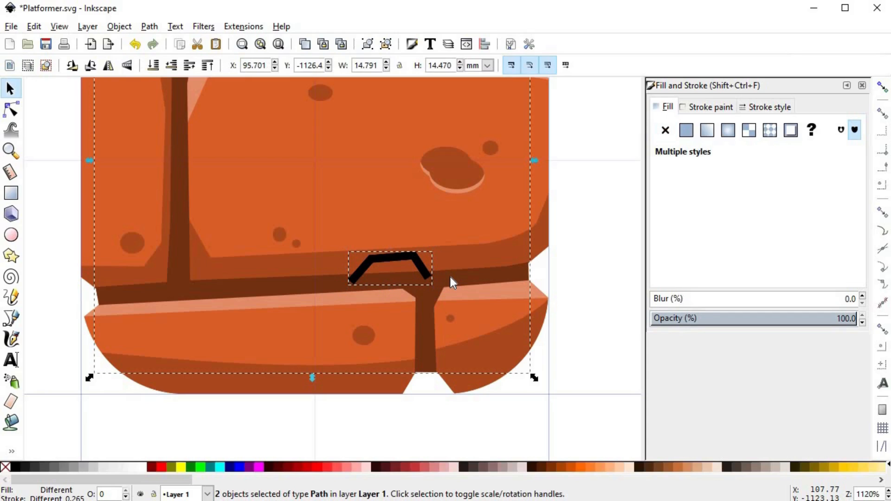
{"action": "left_click", "coordinate": [450, 277]}
{"action": "left_click", "coordinate": [423, 270]}
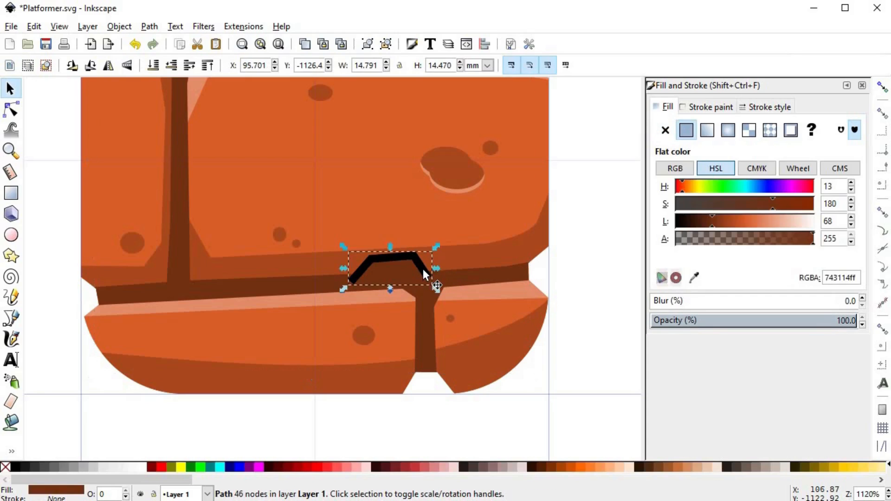
Delete the leftover black path above the lower horizontal joint.
{"action": "key", "text": "Delete"}
{"action": "key", "text": "space"}
{"action": "scroll", "coordinate": [266, 272], "scroll_direction": "up", "scroll_amount": 2}
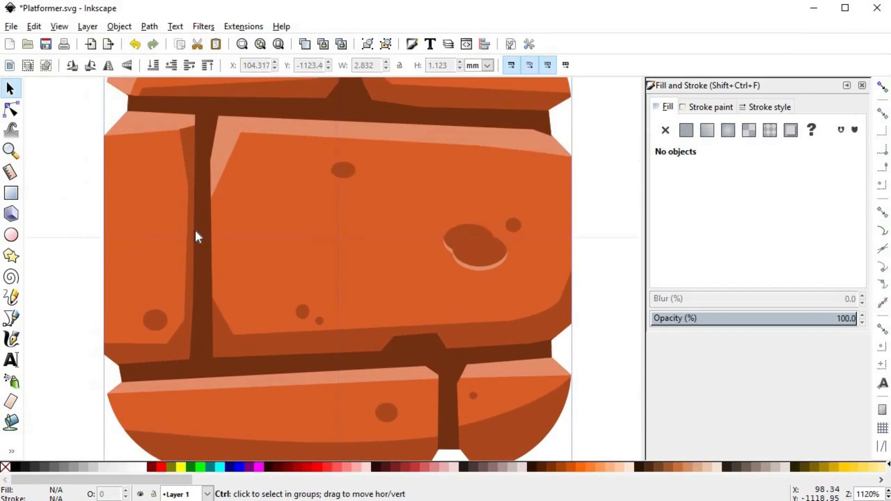
Draw a four-point open Bezier path about 3.4 × 0.7 mm dipping below the upper horizontal joint, above the large brick's crater.
{"action": "scroll", "coordinate": [200, 231], "scroll_direction": "up", "scroll_amount": 2}
{"action": "scroll", "coordinate": [220, 255], "scroll_direction": "down", "scroll_amount": 3}
{"action": "scroll", "coordinate": [375, 250], "scroll_direction": "down", "scroll_amount": 1}
{"action": "scroll", "coordinate": [417, 218], "scroll_direction": "up", "scroll_amount": 2}
{"action": "scroll", "coordinate": [421, 205], "scroll_direction": "up", "scroll_amount": 1}
{"action": "key", "text": "b"}
{"action": "left_click", "coordinate": [410, 196]}
{"action": "left_click", "coordinate": [441, 210]}
{"action": "left_click", "coordinate": [499, 213]}
{"action": "left_click", "coordinate": [548, 200]}
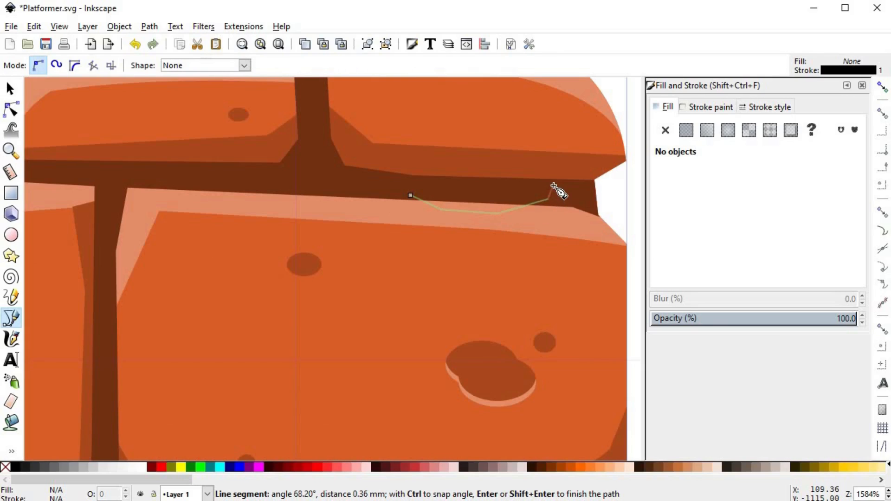
{"action": "key", "text": "Return"}
{"action": "key", "text": "Escape"}
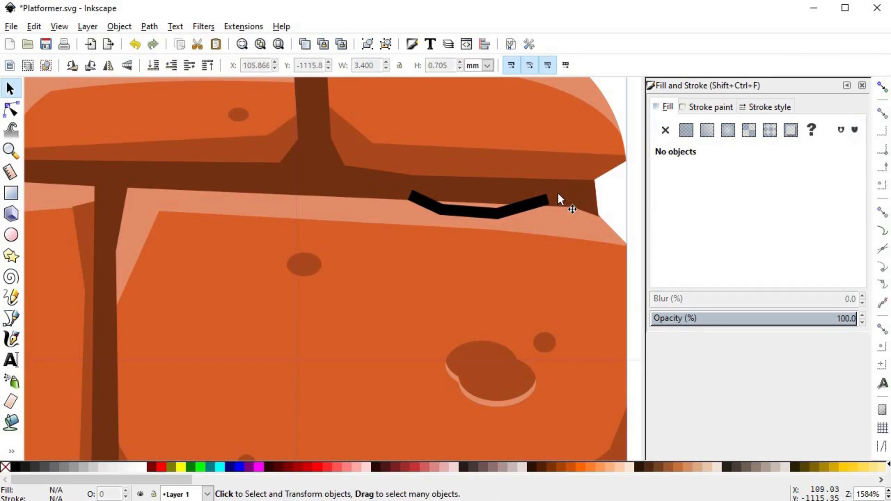
Union the dipping path with the dark joints shape to form a chip in the large brick's upper edge.
{"action": "left_click", "coordinate": [547, 198]}
{"action": "left_click", "coordinate": [558, 195], "text": "shift"}
{"action": "key", "text": "ctrl+plus"}
Draw a three-point V-shaped Bezier path about 1.5 × 0.8 mm reaching from the middle vertical joint into the small left brick.
{"action": "scroll", "coordinate": [552, 251], "scroll_direction": "down", "scroll_amount": 8}
{"action": "scroll", "coordinate": [477, 265], "scroll_direction": "up", "scroll_amount": 7}
{"action": "key", "text": "b"}
{"action": "left_click", "coordinate": [478, 266]}
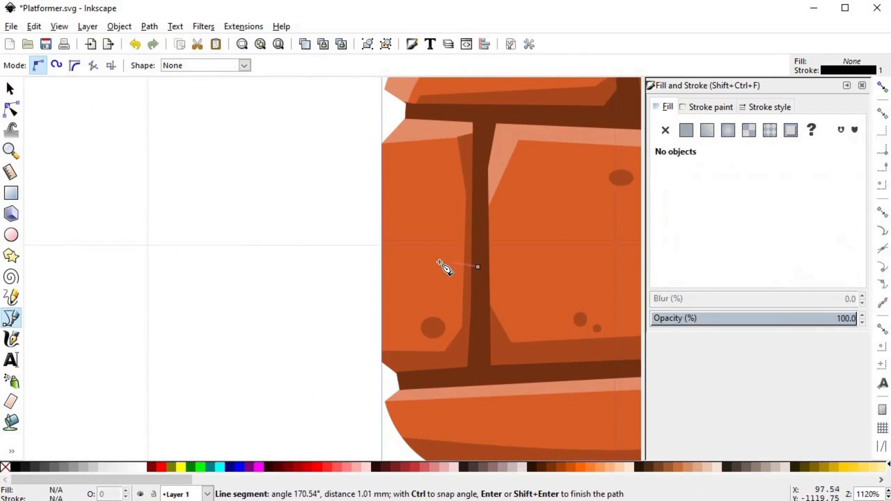
{"action": "left_click", "coordinate": [438, 259]}
{"action": "double_click", "coordinate": [480, 253]}
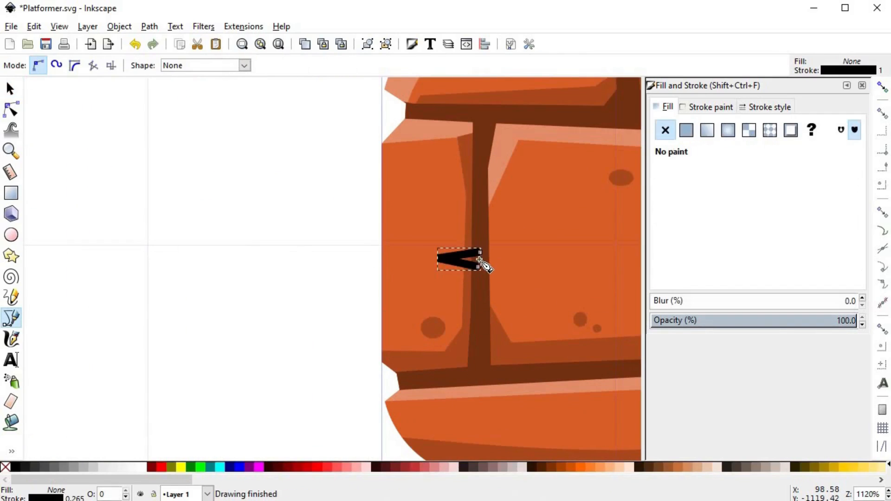
{"action": "key", "text": "s"}
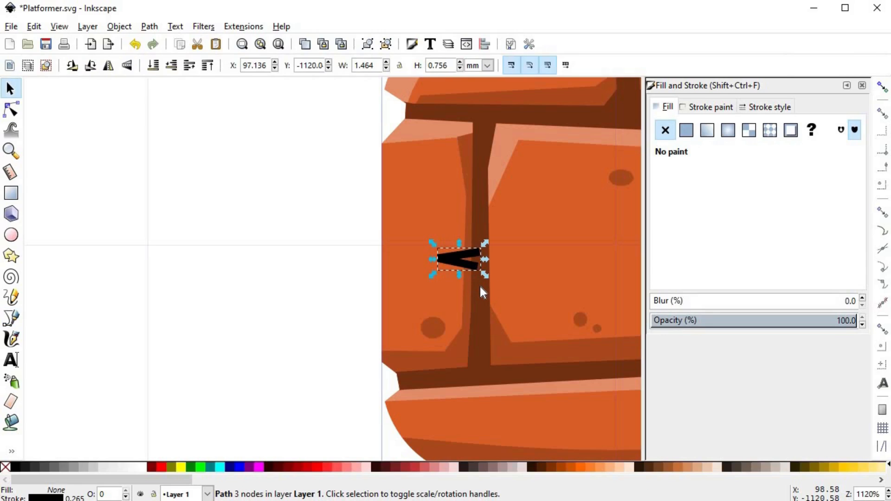
Union the V-shaped path with the dark joints shape to form a pointed crack.
{"action": "left_click", "coordinate": [485, 295], "text": "shift"}
{"action": "left_click", "coordinate": [342, 263]}
{"action": "left_click", "coordinate": [476, 283], "text": "shift"}
{"action": "key", "text": "ctrl+plus"}
Edit the joint's nodes just below the crack so its edge bends outward towards the crack's base.
{"action": "scroll", "coordinate": [442, 262], "scroll_direction": "up", "scroll_amount": 2}
{"action": "key", "text": "n"}
{"action": "left_click", "coordinate": [439, 256]}
{"action": "left_click_drag", "start_coordinate": [431, 255], "coordinate": [420, 253]}
{"action": "key", "text": "ctrl+z"}
{"action": "left_click", "coordinate": [255, 283]}
{"action": "left_click", "coordinate": [264, 284]}
{"action": "scroll", "coordinate": [272, 285], "scroll_direction": "down", "scroll_amount": 7}
{"action": "scroll", "coordinate": [304, 281], "scroll_direction": "up", "scroll_amount": 7}
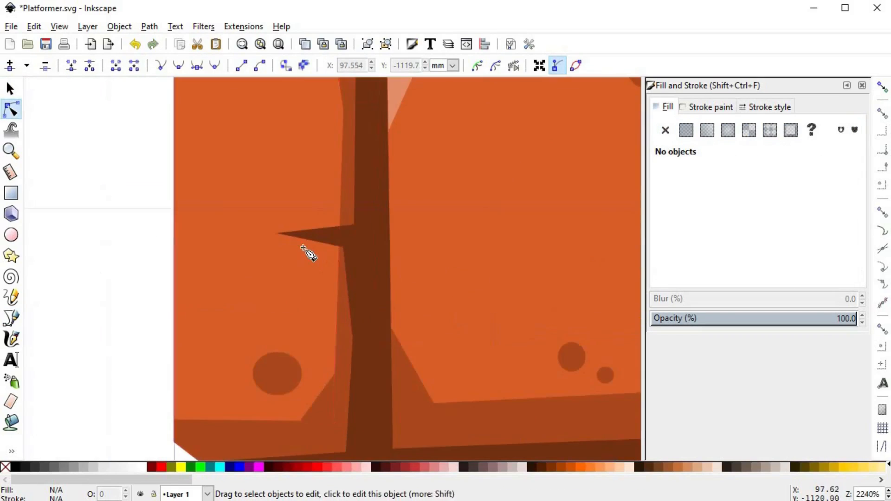
Draw a closed four-point Bezier sliver about 1.3 × 0.35 mm along the underside of the crack in the left brick.
{"action": "key", "text": "b"}
{"action": "scroll", "coordinate": [298, 244], "scroll_direction": "up", "scroll_amount": 3}
{"action": "left_click", "coordinate": [246, 216]}
{"action": "left_click", "coordinate": [249, 235]}
{"action": "left_click", "coordinate": [445, 273]}
{"action": "left_click", "coordinate": [440, 238]}
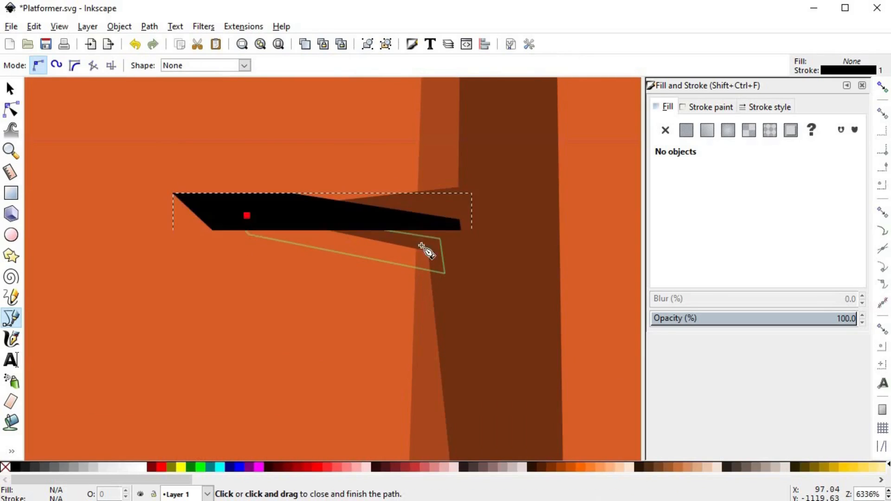
{"action": "key", "text": "s"}
Fill the sliver under the crack with the light orange sampled from the large brick's highlight and remove its stroke.
{"action": "scroll", "coordinate": [441, 227], "scroll_direction": "down", "scroll_amount": 6}
{"action": "key", "text": "d"}
{"action": "left_click", "coordinate": [467, 156]}
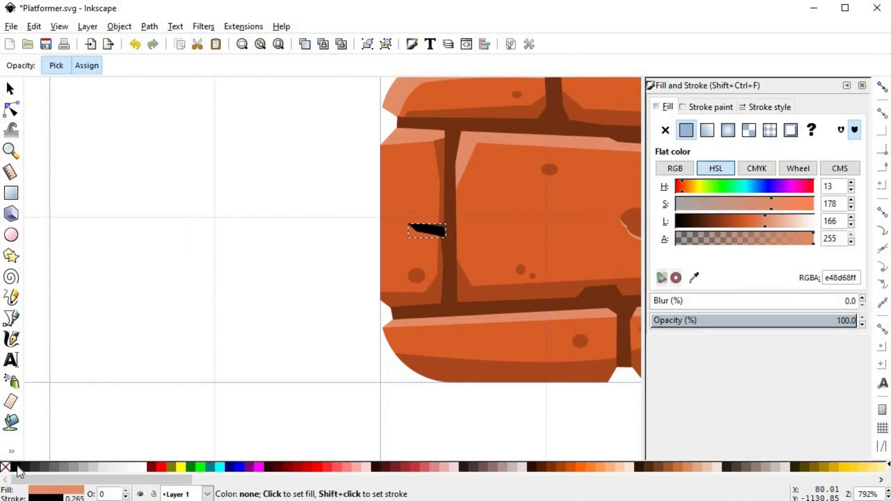
{"action": "left_click", "coordinate": [6, 467], "text": "shift"}
{"action": "key", "text": "s"}
{"action": "left_click", "coordinate": [316, 309]}
Draw a five-point trapezoidal Bezier path dipping into the shadow along the bottom-left brick's lower edge.
{"action": "scroll", "coordinate": [318, 307], "scroll_direction": "down", "scroll_amount": 4}
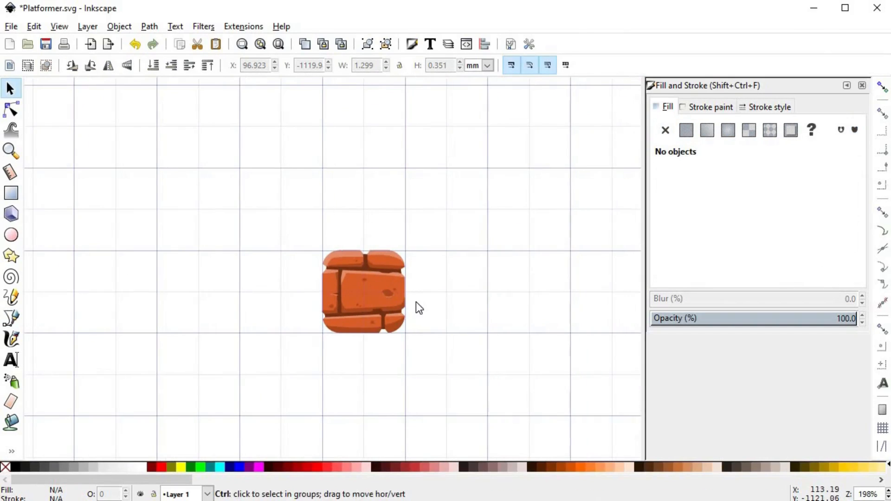
{"action": "scroll", "coordinate": [416, 302], "scroll_direction": "up", "scroll_amount": 2}
{"action": "scroll", "coordinate": [303, 368], "scroll_direction": "up", "scroll_amount": 4}
{"action": "key", "text": "b"}
{"action": "left_click", "coordinate": [262, 333]}
{"action": "left_click", "coordinate": [296, 335]}
{"action": "left_click", "coordinate": [314, 360]}
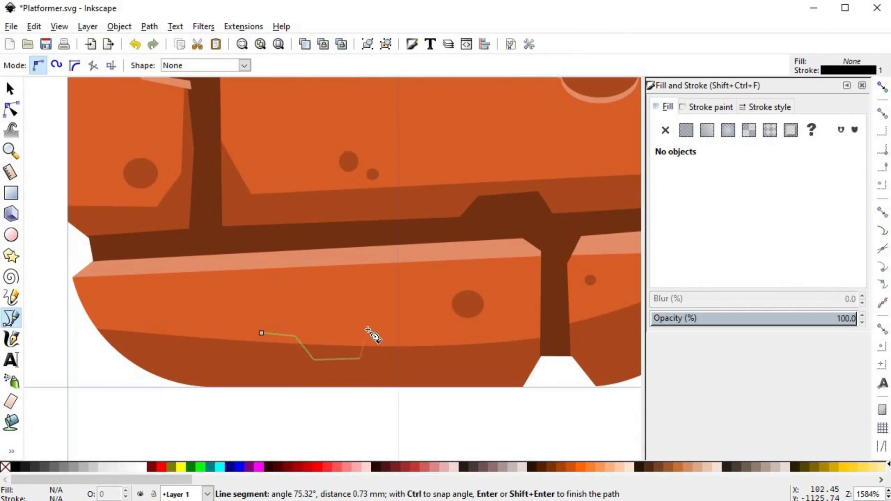
{"action": "left_click", "coordinate": [368, 330]}
{"action": "key", "text": "Return"}
Subtract the trapezoidal path from the bottom-left brick's shadow to leave a notch in its upper edge.
{"action": "key", "text": "s"}
{"action": "left_click", "coordinate": [399, 361], "text": "shift"}
{"action": "key", "text": "Escape"}
{"action": "key", "text": "ctrl+z"}
Draw a small three-point spike below the bottom-left brick's highlight and union it with the highlight.
{"action": "scroll", "coordinate": [413, 410], "scroll_direction": "down", "scroll_amount": 6}
{"action": "scroll", "coordinate": [396, 373], "scroll_direction": "up", "scroll_amount": 6}
{"action": "key", "text": "b"}
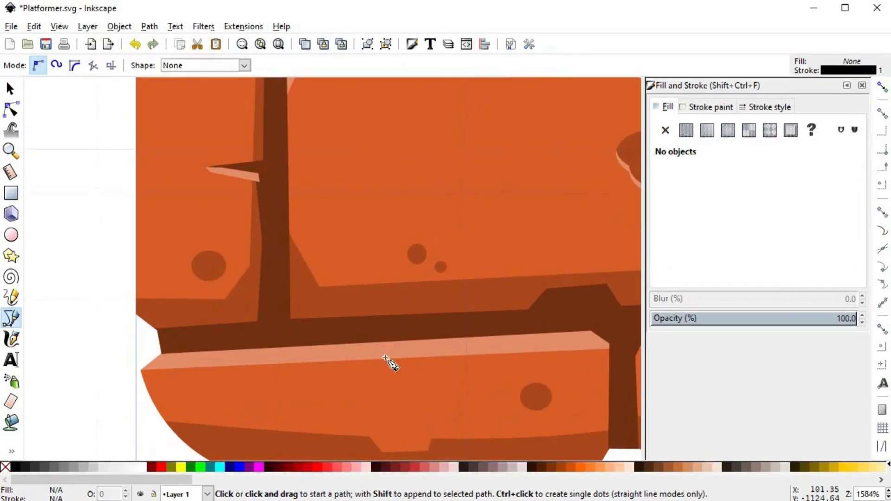
{"action": "left_click", "coordinate": [385, 359]}
{"action": "left_click", "coordinate": [384, 378]}
{"action": "double_click", "coordinate": [379, 360]}
{"action": "key", "text": "s"}
{"action": "left_click", "coordinate": [163, 362], "text": "shift"}
{"action": "key", "text": "ctrl+plus"}
{"action": "scroll", "coordinate": [306, 353], "scroll_direction": "down", "scroll_amount": 4}
{"action": "left_click_drag", "start_coordinate": [444, 311], "coordinate": [454, 292]}
{"action": "left_click_drag", "start_coordinate": [515, 283], "coordinate": [486, 288]}
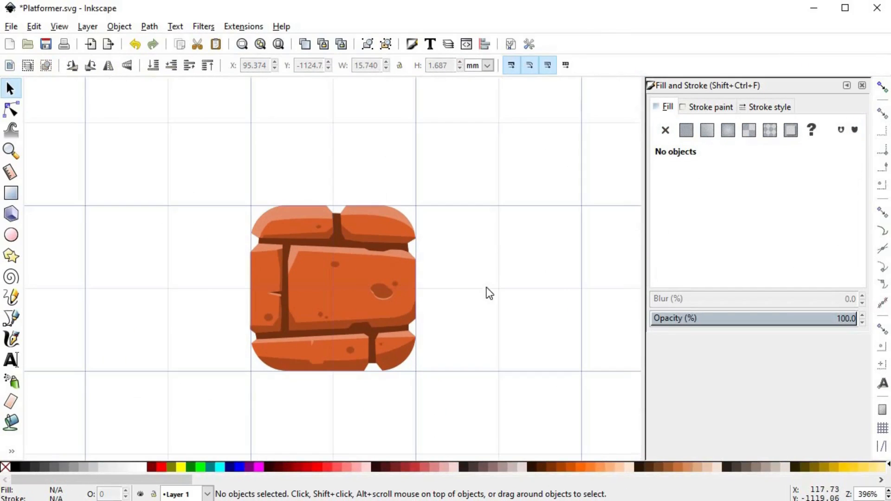
Duplicate the orange base shape, remove the copy's fill and give it a flat stroke.
{"action": "left_click", "coordinate": [348, 288]}
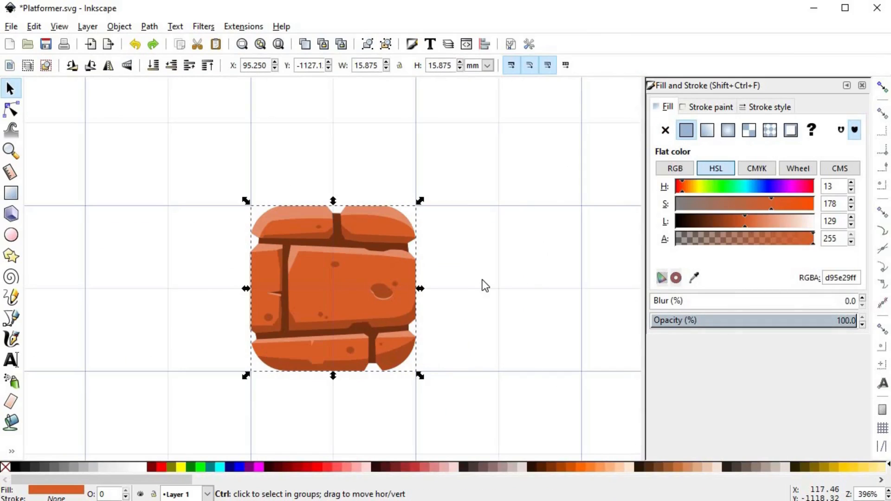
{"action": "key", "text": "ctrl+d"}
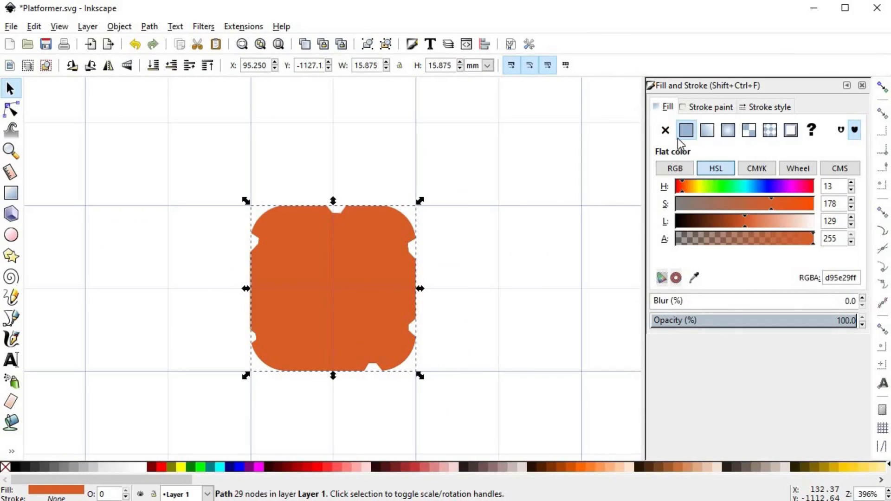
{"action": "left_click", "coordinate": [665, 131]}
{"action": "left_click", "coordinate": [707, 107]}
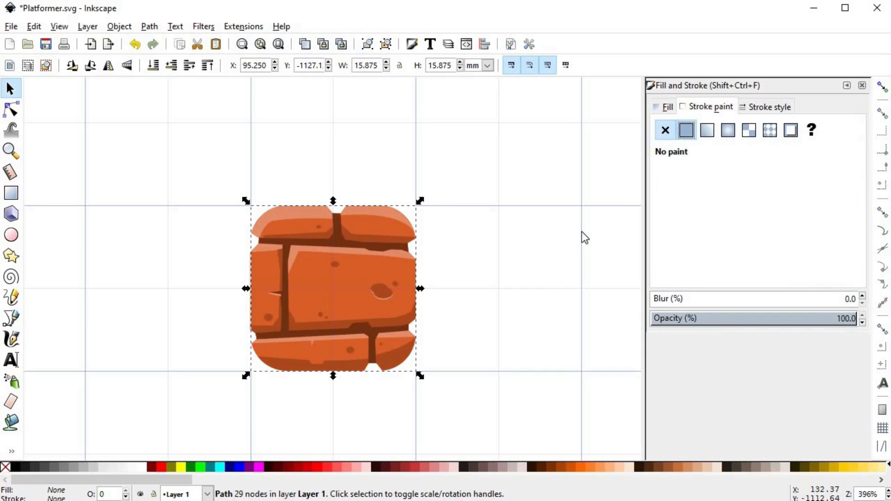
{"action": "left_click", "coordinate": [686, 130]}
Set the duplicated outline's stroke width to 6 px.
{"action": "left_click", "coordinate": [767, 108]}
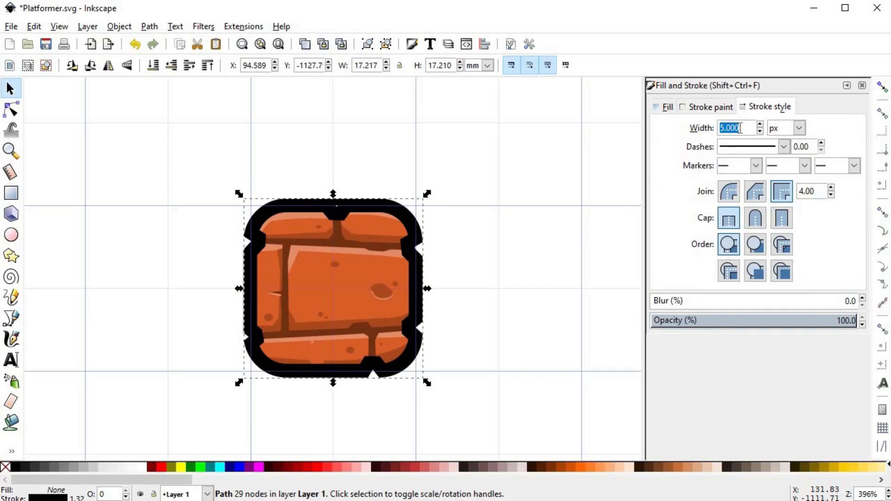
{"action": "type", "text": "6"}
{"action": "key", "text": "Return"}
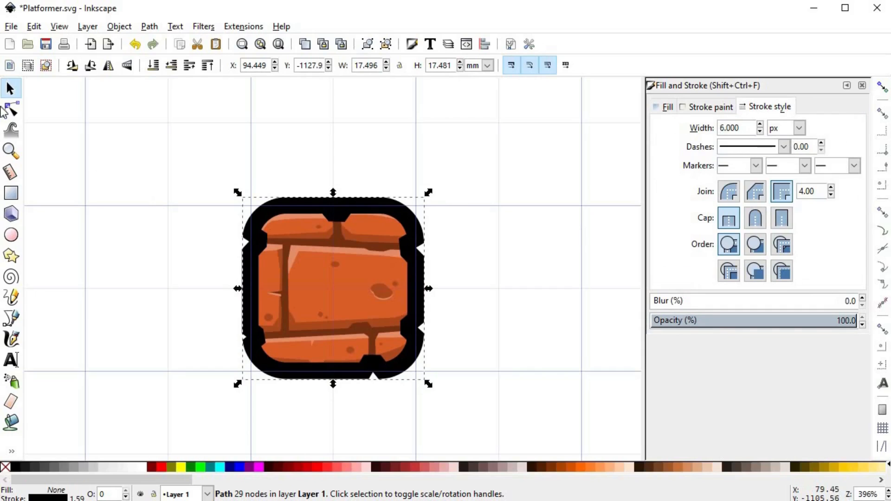
Lower the black outline to the bottom of the stacking order, behind the bricks.
{"action": "left_click", "coordinate": [153, 65]}
{"action": "type", "text": "0"}
{"action": "key", "text": "Delete"}
{"action": "key", "text": "Return"}
{"action": "key", "text": "ctrl+z"}
Colour the outline's stroke with the dark brown (743114) sampled from the joints.
{"action": "key", "text": "d"}
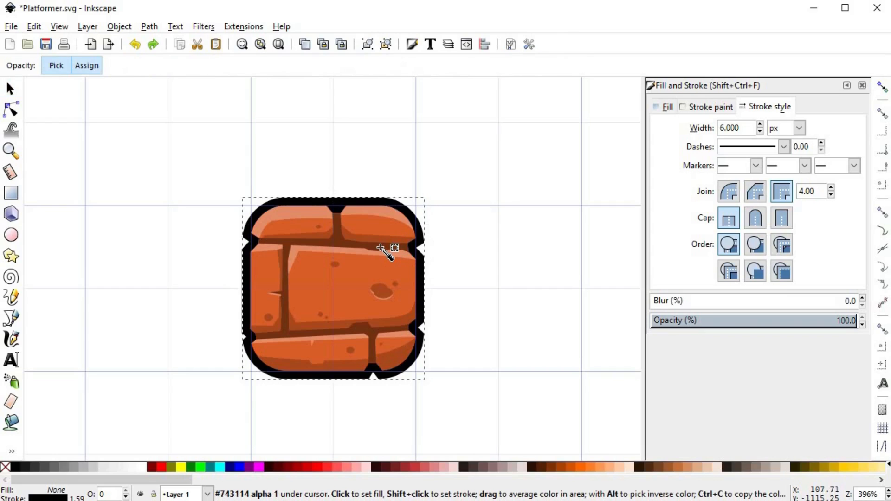
{"action": "left_click", "coordinate": [380, 247], "text": "shift"}
{"action": "key", "text": "s"}
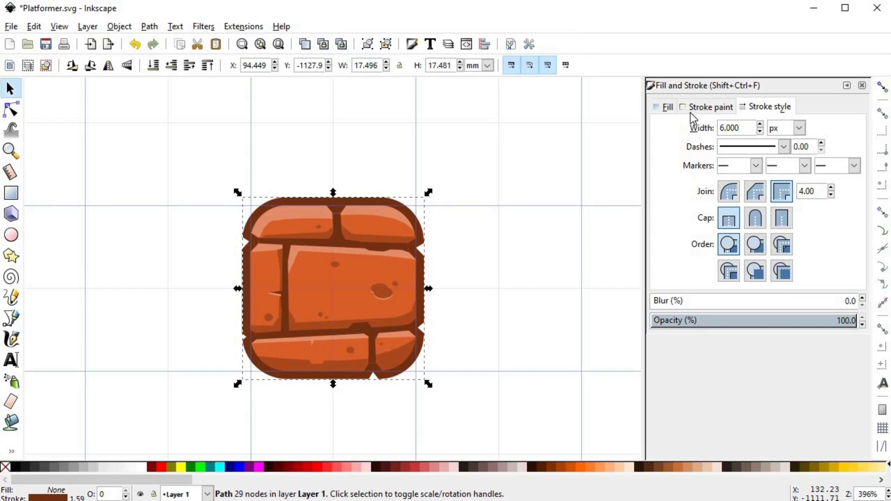
Darken the outline's stroke colour to a lightness of 51 and shift its hue slightly.
{"action": "left_click", "coordinate": [708, 107]}
{"action": "left_click", "coordinate": [703, 224]}
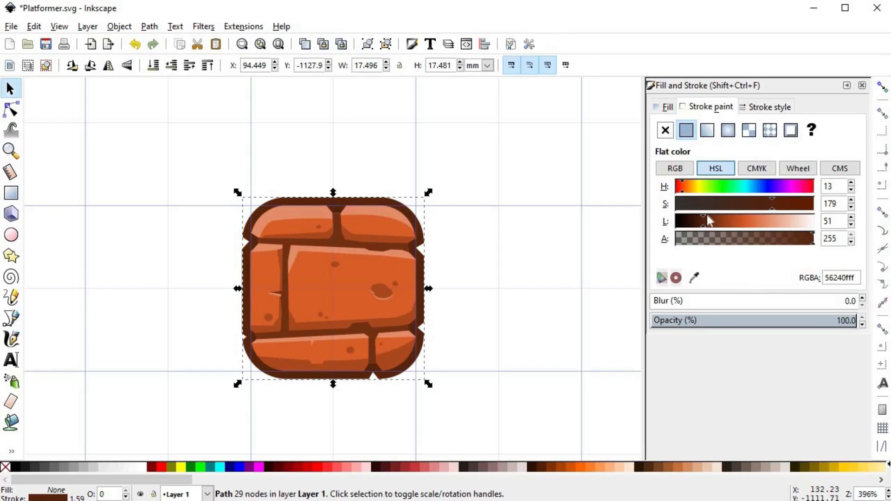
{"action": "left_click_drag", "start_coordinate": [683, 190], "coordinate": [687, 188]}
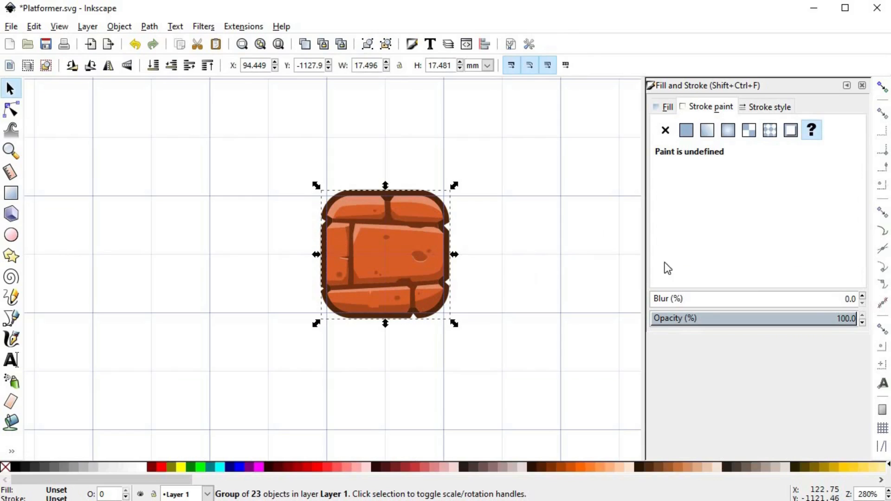
Enable snapping to bounding-box corners and scale the grouped brick block to 15.875 × 15.861 mm inside its grid square.
{"action": "left_click", "coordinate": [883, 87]}
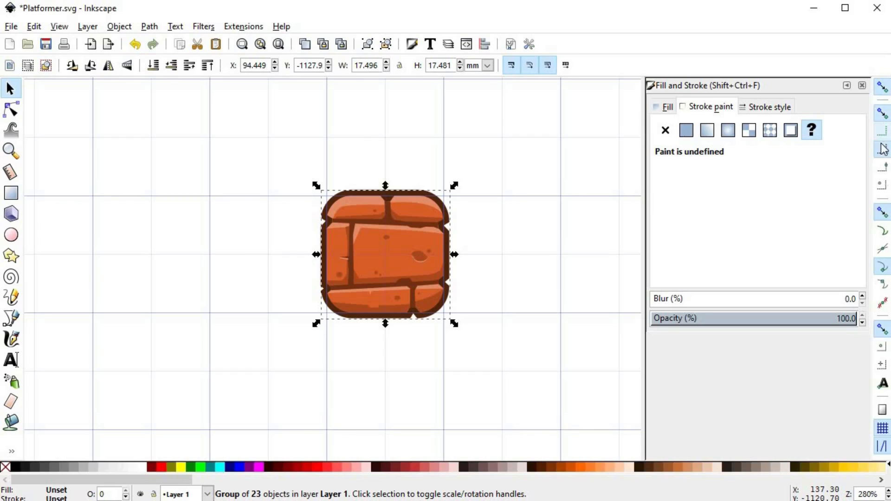
{"action": "left_click_drag", "start_coordinate": [380, 259], "coordinate": [386, 260]}
{"action": "left_click_drag", "start_coordinate": [460, 330], "coordinate": [449, 322]}
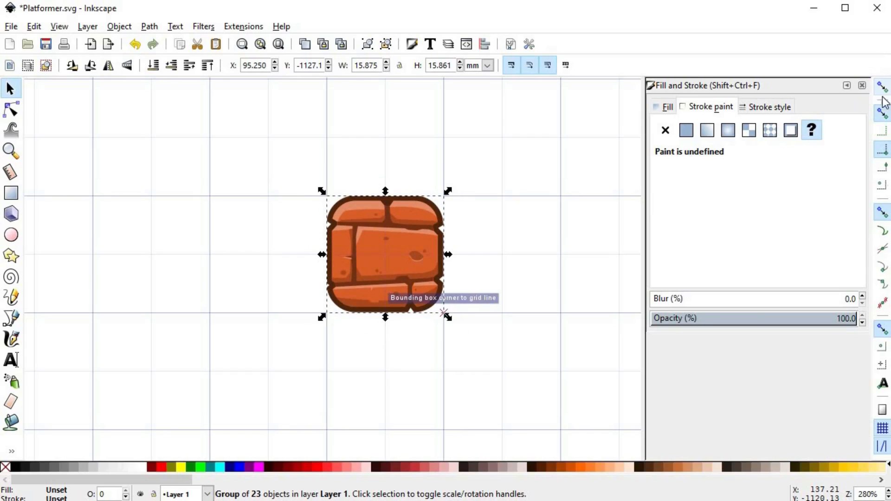
Switch snapping back from bounding boxes to cusp nodes, disable snapping and deselect the block.
{"action": "left_click", "coordinate": [882, 115]}
{"action": "left_click", "coordinate": [883, 268]}
{"action": "left_click", "coordinate": [882, 87]}
{"action": "left_click", "coordinate": [472, 246]}
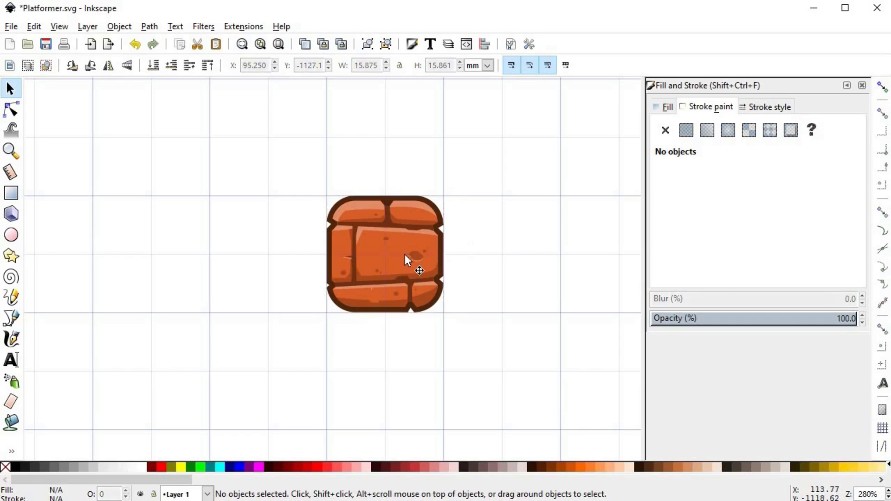
{"action": "scroll", "coordinate": [432, 267], "scroll_direction": "down", "scroll_amount": 1}
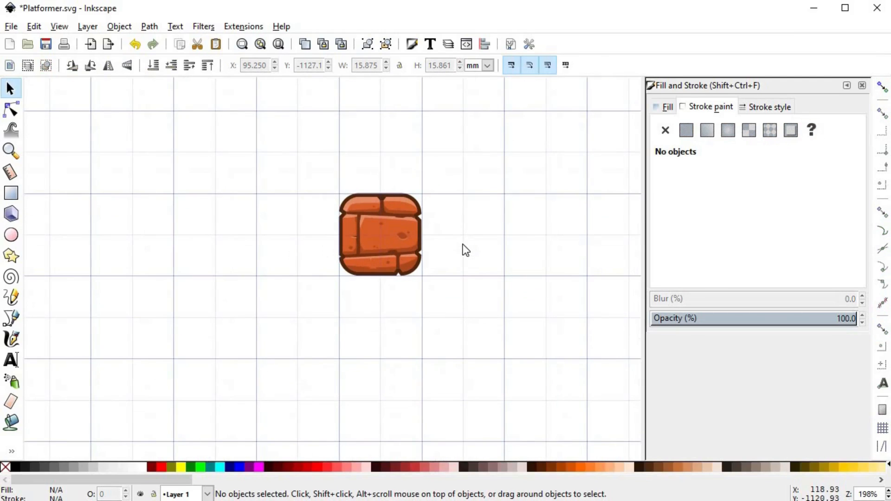